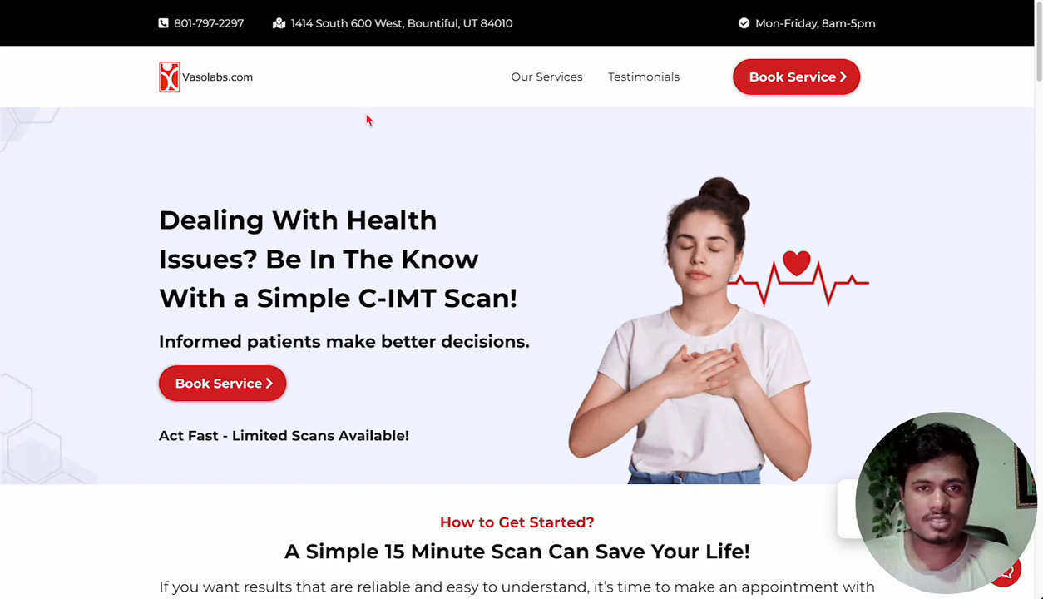
Reload the Vasolabs landing page and examine how its elements animate from the hero section to the FAQ and booking sections.
{"action": "key", "text": "ctrl+r"}
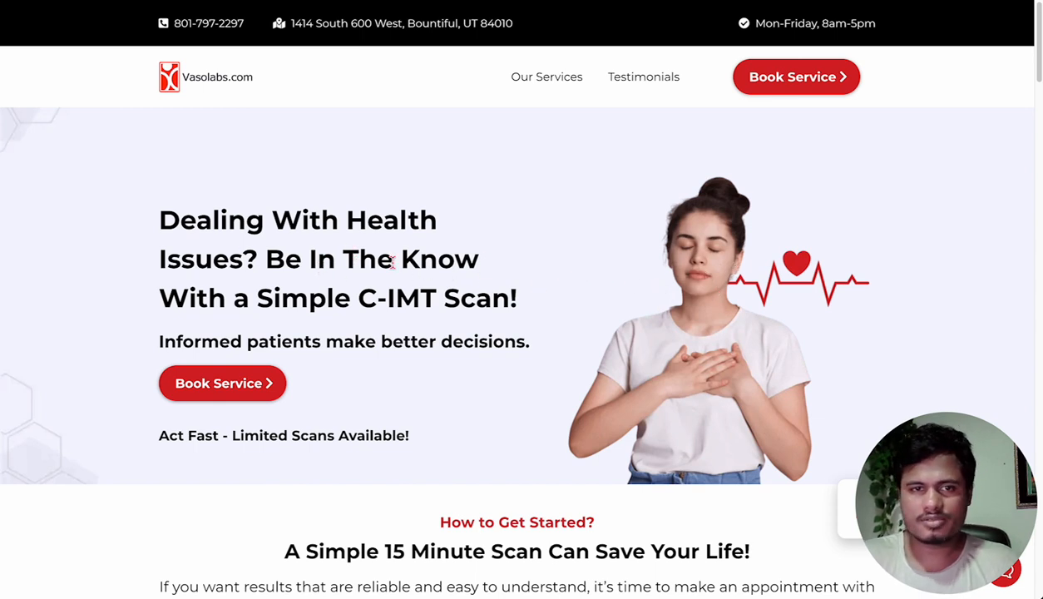
{"action": "scroll", "coordinate": [499, 264], "scroll_direction": "down", "scroll_amount": 4}
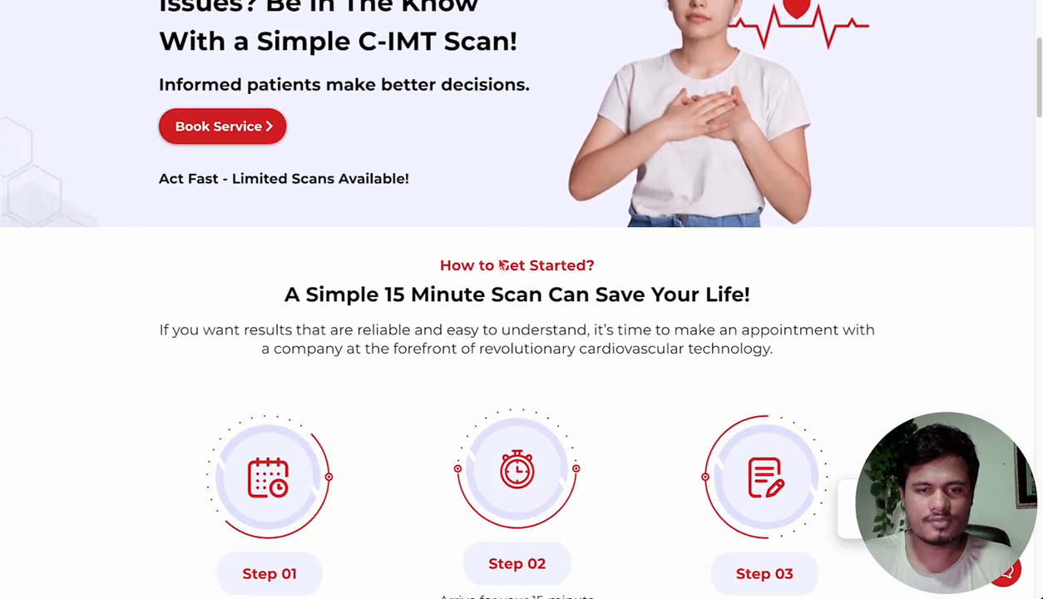
{"action": "scroll", "coordinate": [391, 395], "scroll_direction": "down", "scroll_amount": 1}
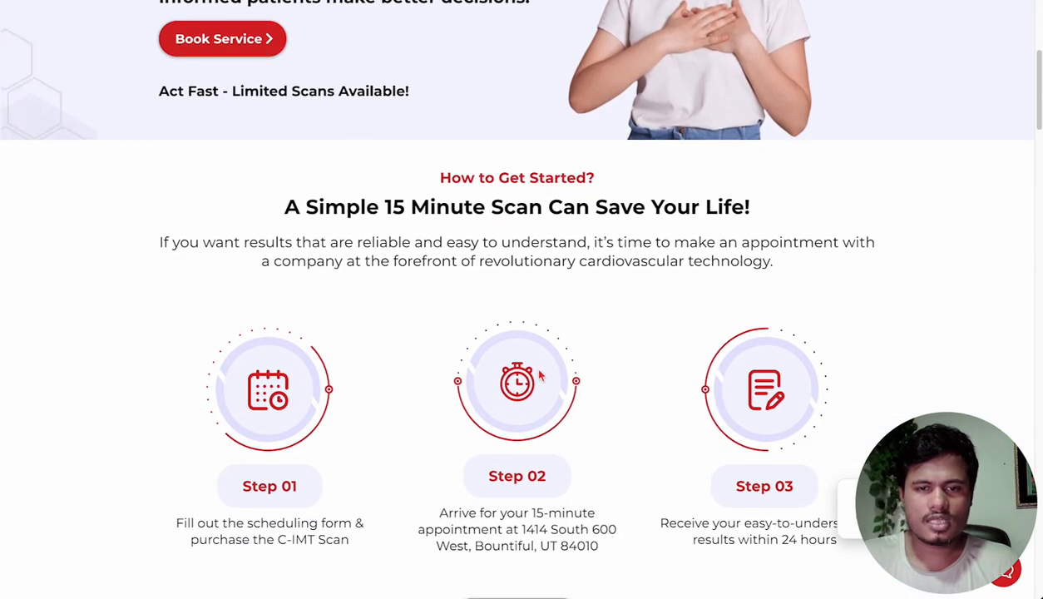
{"action": "scroll", "coordinate": [609, 367], "scroll_direction": "down", "scroll_amount": 5}
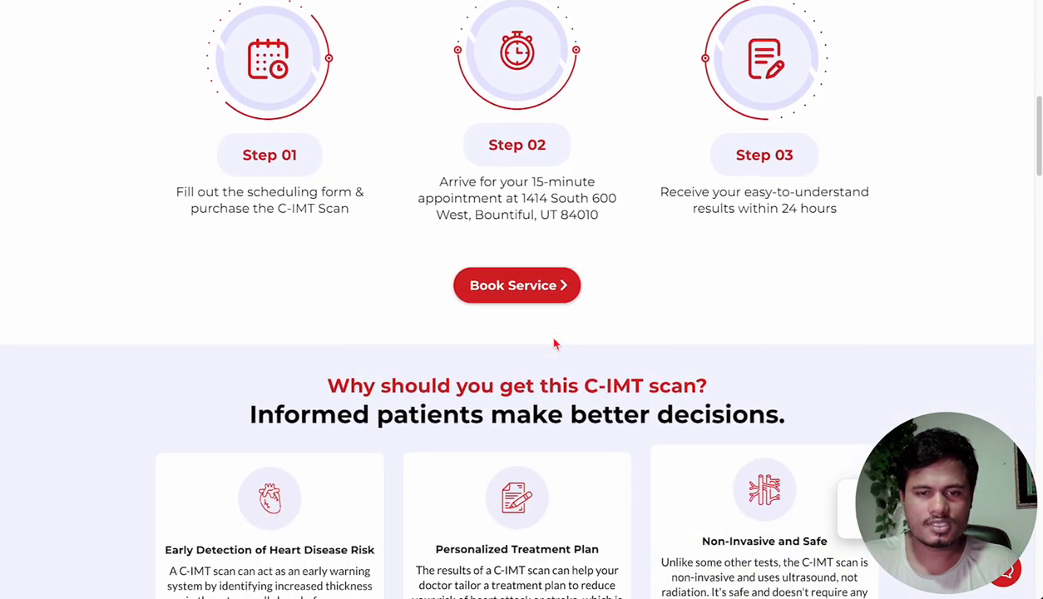
{"action": "scroll", "coordinate": [695, 466], "scroll_direction": "down", "scroll_amount": 6}
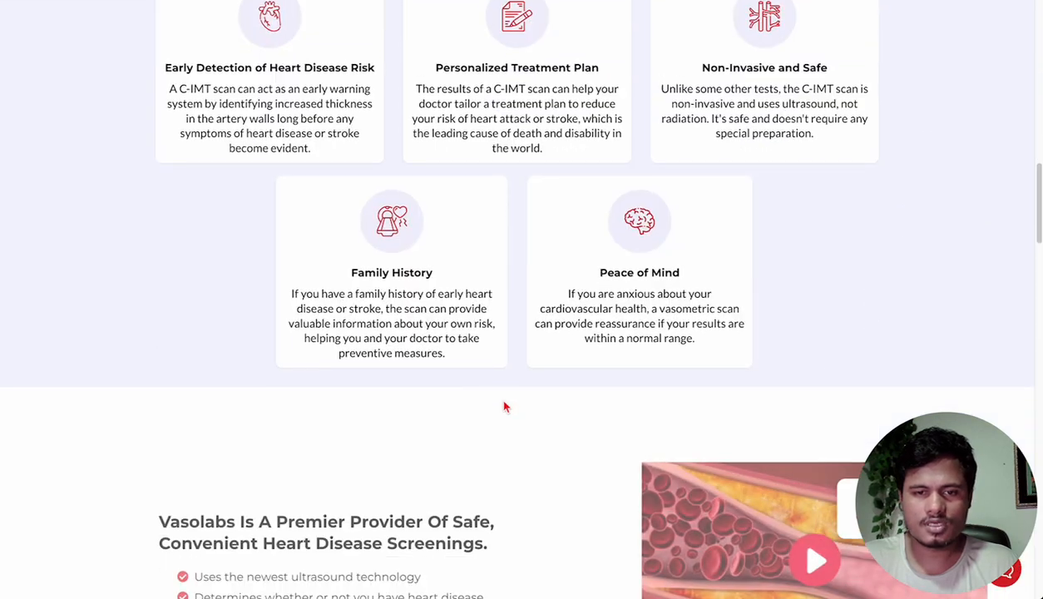
{"action": "scroll", "coordinate": [501, 410], "scroll_direction": "down", "scroll_amount": 1}
{"action": "scroll", "coordinate": [620, 412], "scroll_direction": "down", "scroll_amount": 5}
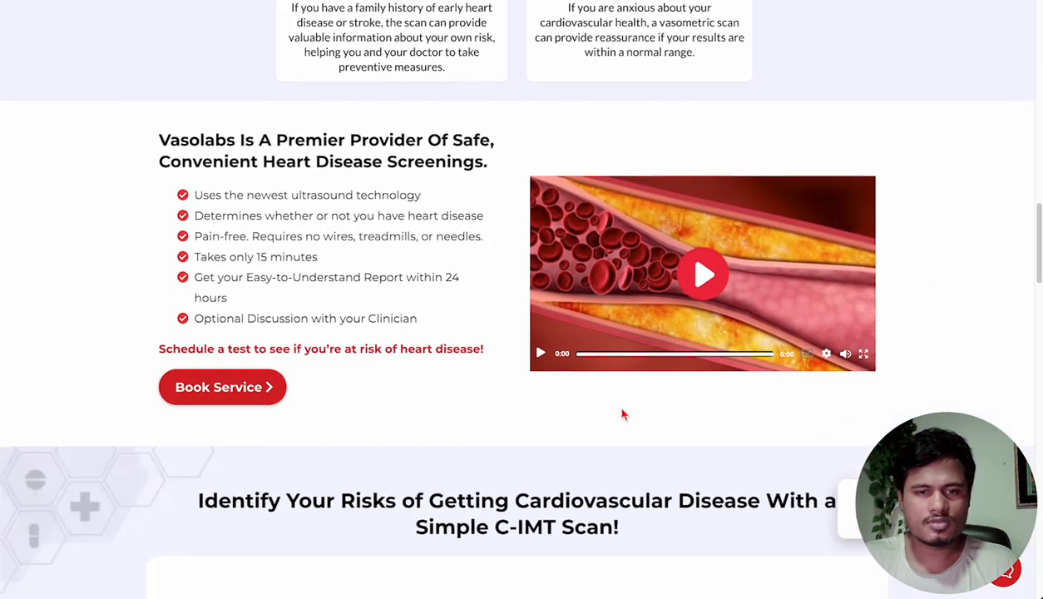
{"action": "scroll", "coordinate": [601, 405], "scroll_direction": "down", "scroll_amount": 6}
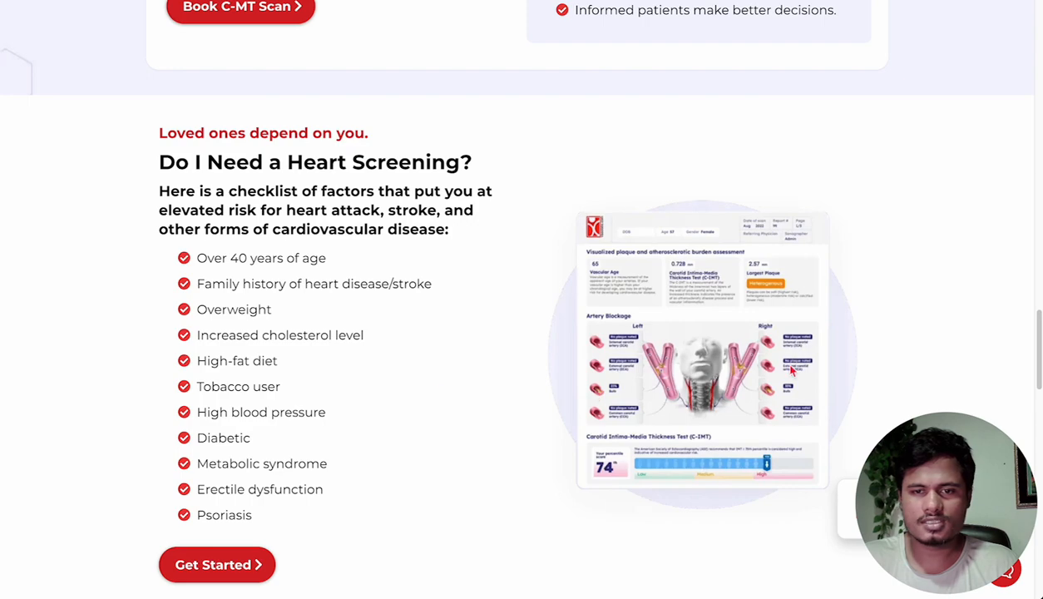
{"action": "scroll", "coordinate": [648, 370], "scroll_direction": "down", "scroll_amount": 1}
{"action": "scroll", "coordinate": [647, 371], "scroll_direction": "down", "scroll_amount": 3}
{"action": "scroll", "coordinate": [703, 354], "scroll_direction": "down", "scroll_amount": 3}
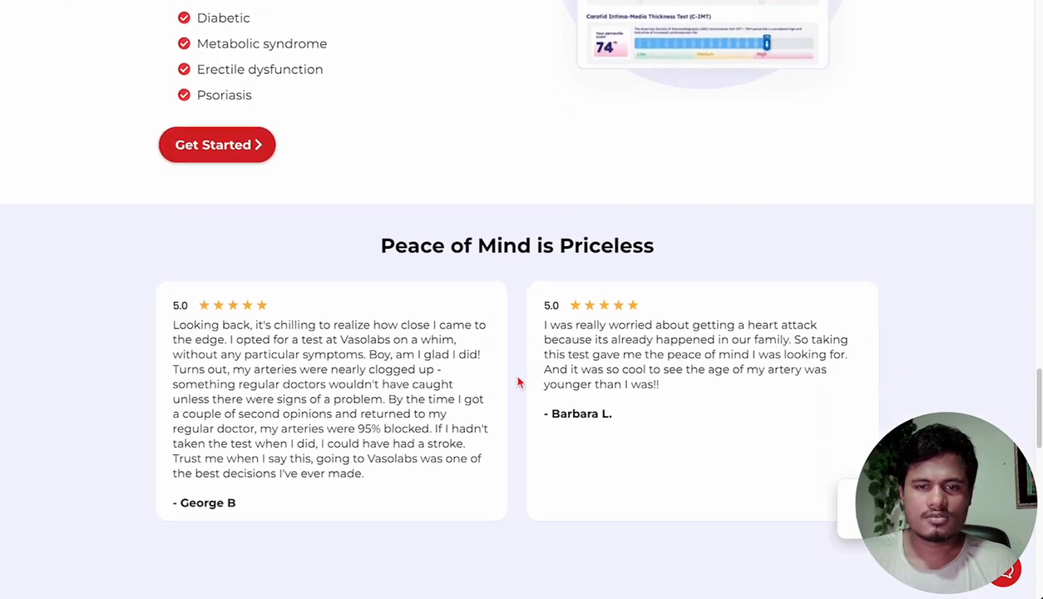
{"action": "scroll", "coordinate": [587, 349], "scroll_direction": "down", "scroll_amount": 7}
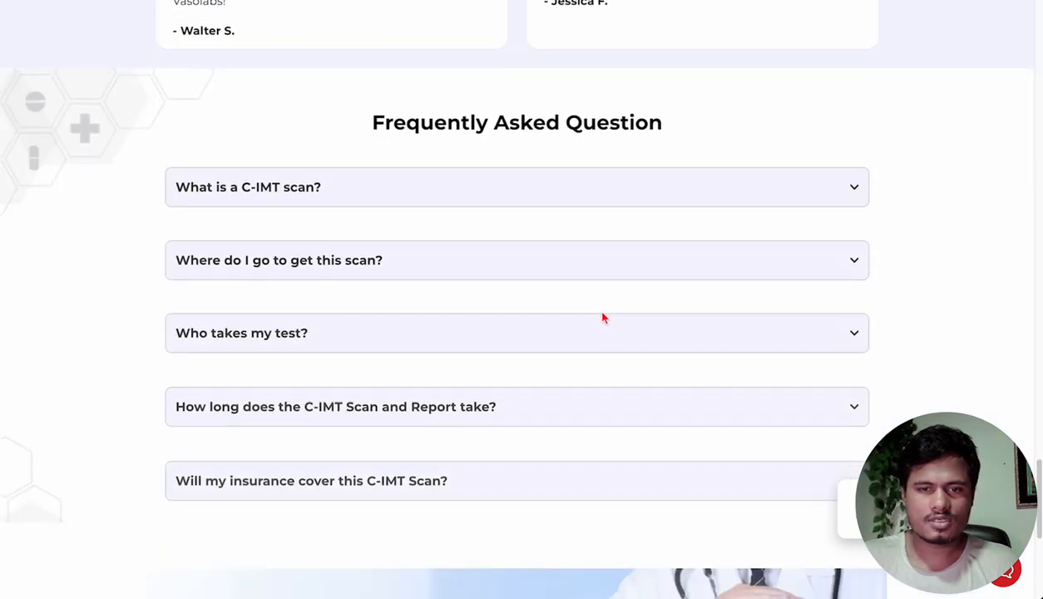
{"action": "scroll", "coordinate": [591, 431], "scroll_direction": "down", "scroll_amount": 2}
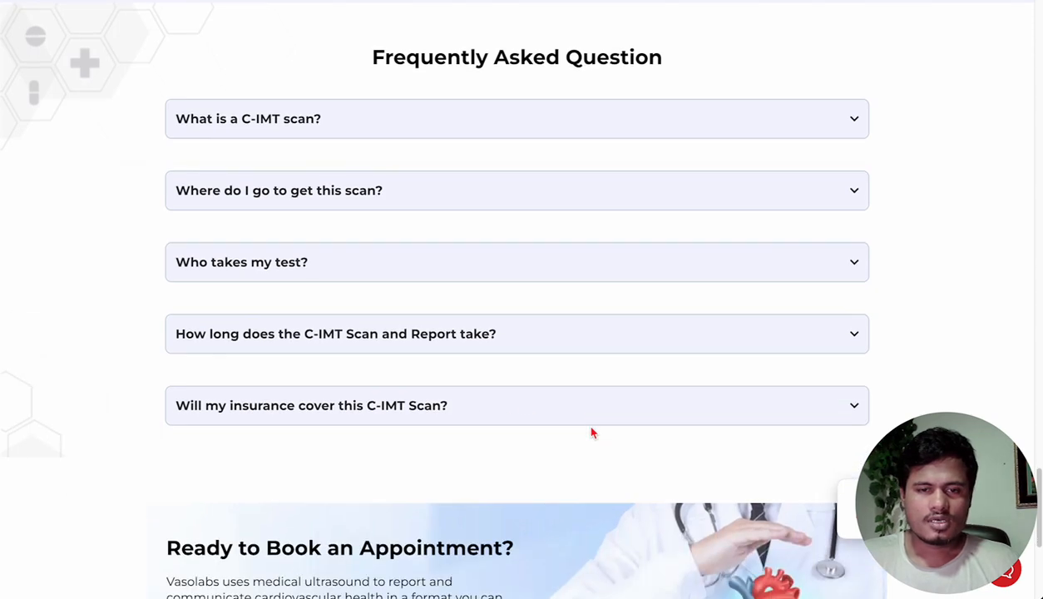
{"action": "scroll", "coordinate": [592, 431], "scroll_direction": "down", "scroll_amount": 2}
{"action": "scroll", "coordinate": [594, 426], "scroll_direction": "up", "scroll_amount": 20}
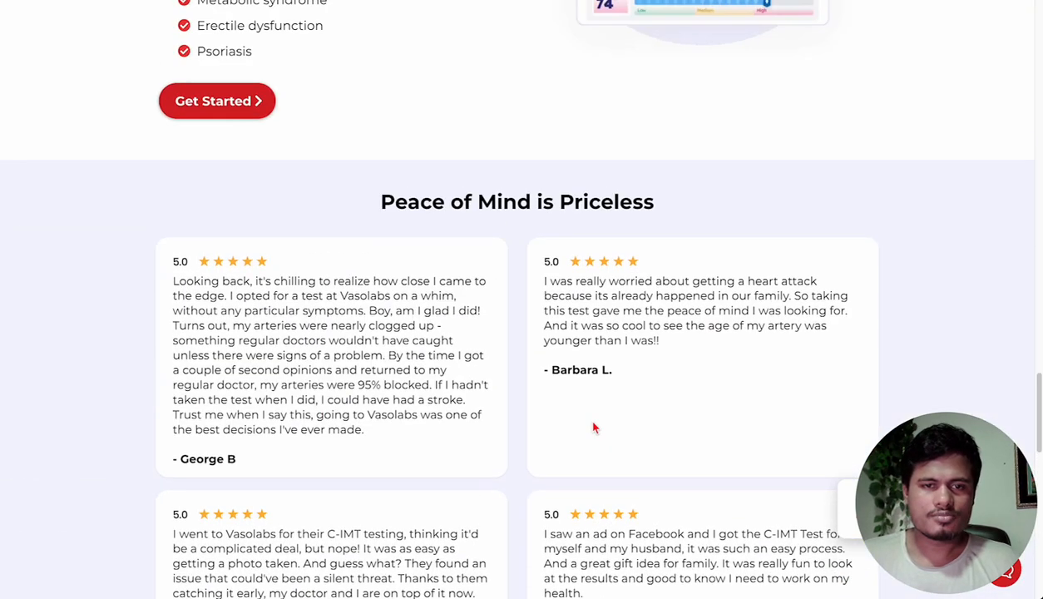
{"action": "scroll", "coordinate": [593, 422], "scroll_direction": "up", "scroll_amount": 10}
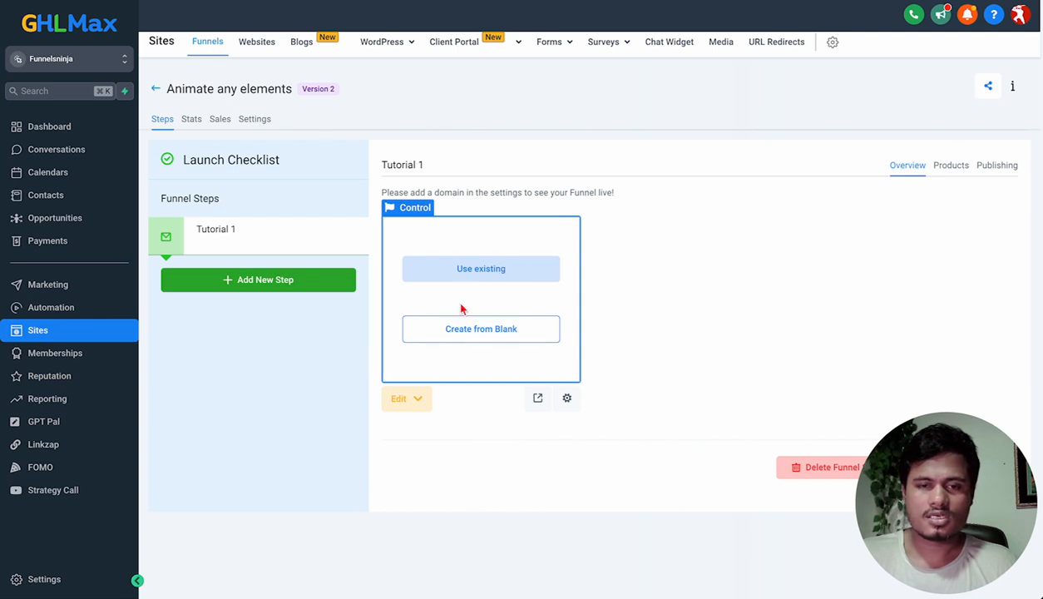
Create the Tutorial 1 funnel page from blank and add a full-width section containing a one-column row.
{"action": "left_click", "coordinate": [556, 327]}
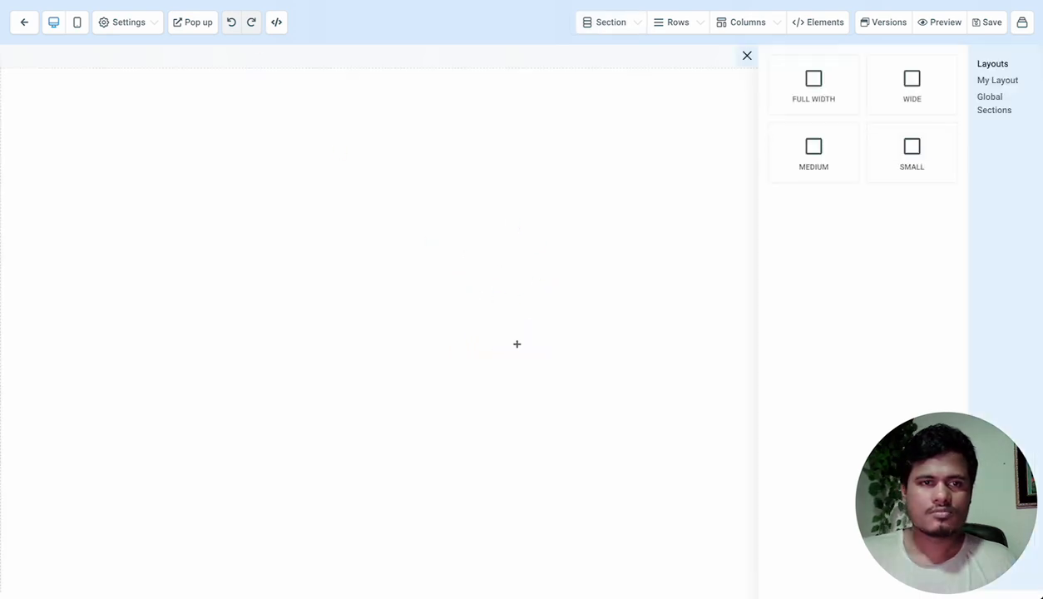
{"action": "left_click", "coordinate": [828, 90]}
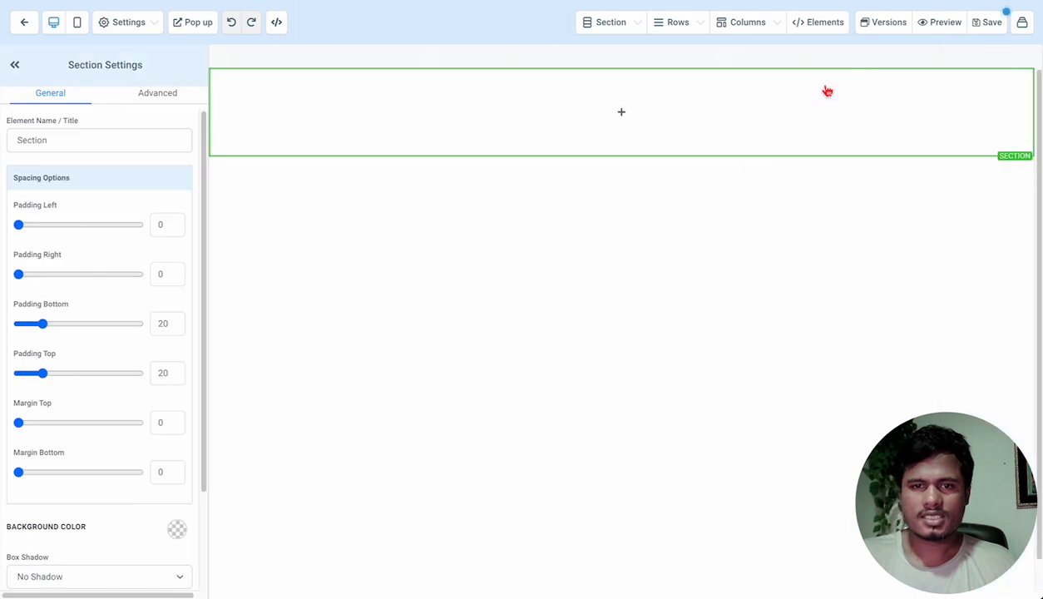
{"action": "left_click", "coordinate": [626, 112]}
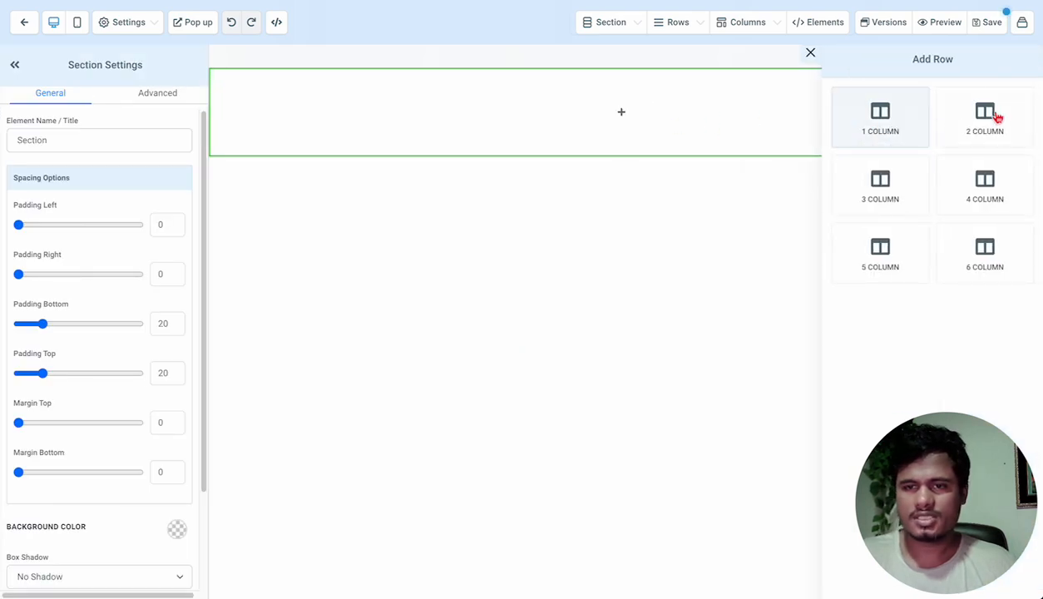
{"action": "left_click", "coordinate": [890, 117]}
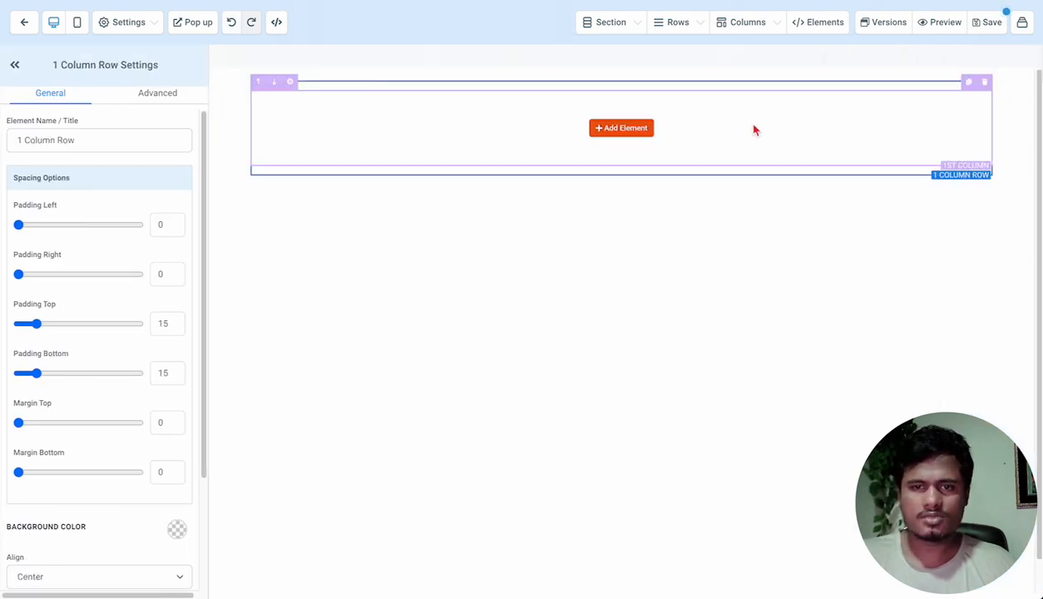
Add a headline to the one-column row with a sub-headline directly below it.
{"action": "left_click", "coordinate": [641, 128]}
{"action": "left_click", "coordinate": [840, 125]}
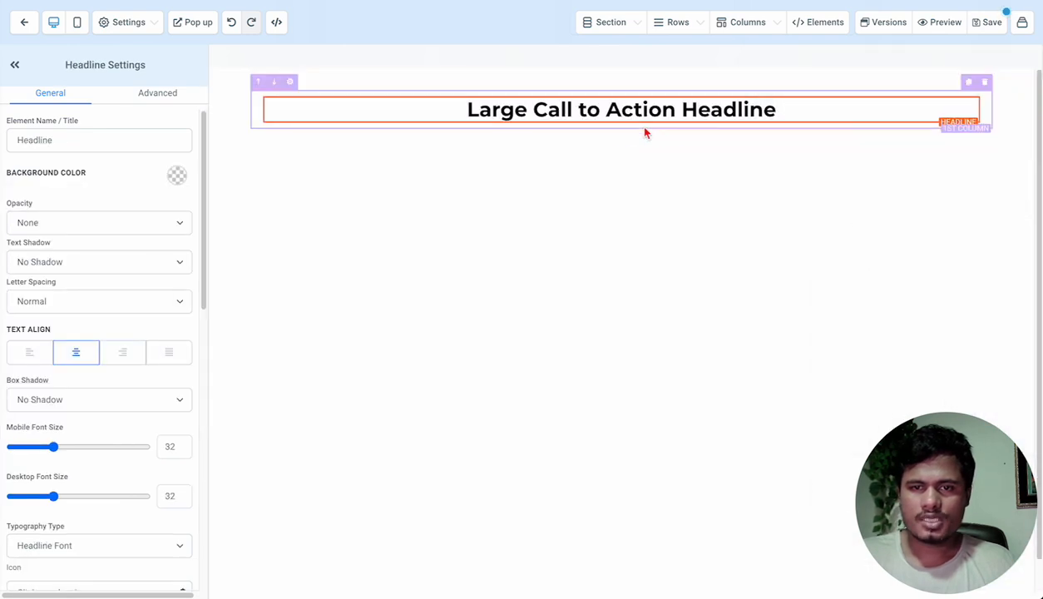
{"action": "left_click", "coordinate": [622, 124]}
{"action": "left_click", "coordinate": [906, 156]}
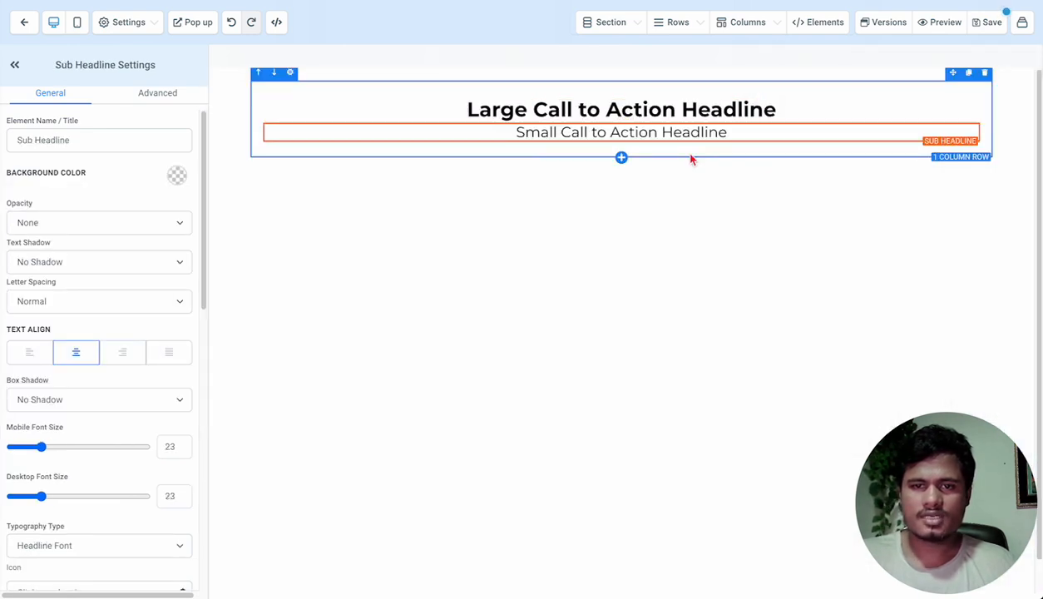
Add a two-column row below the existing row and place a headline and a sub-headline in its first column.
{"action": "left_click", "coordinate": [622, 157]}
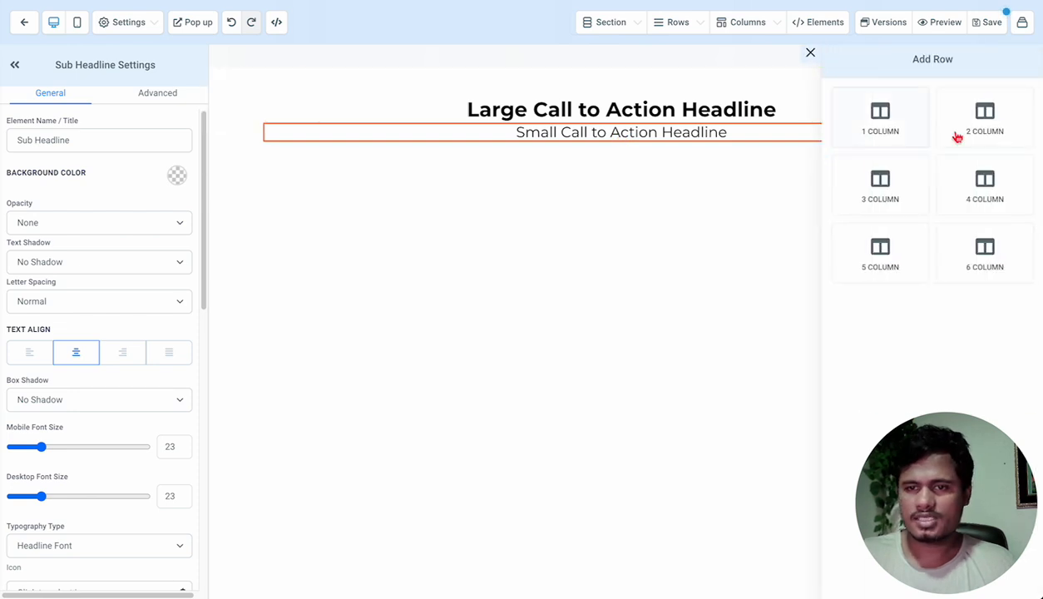
{"action": "left_click", "coordinate": [987, 125]}
{"action": "left_click", "coordinate": [429, 207]}
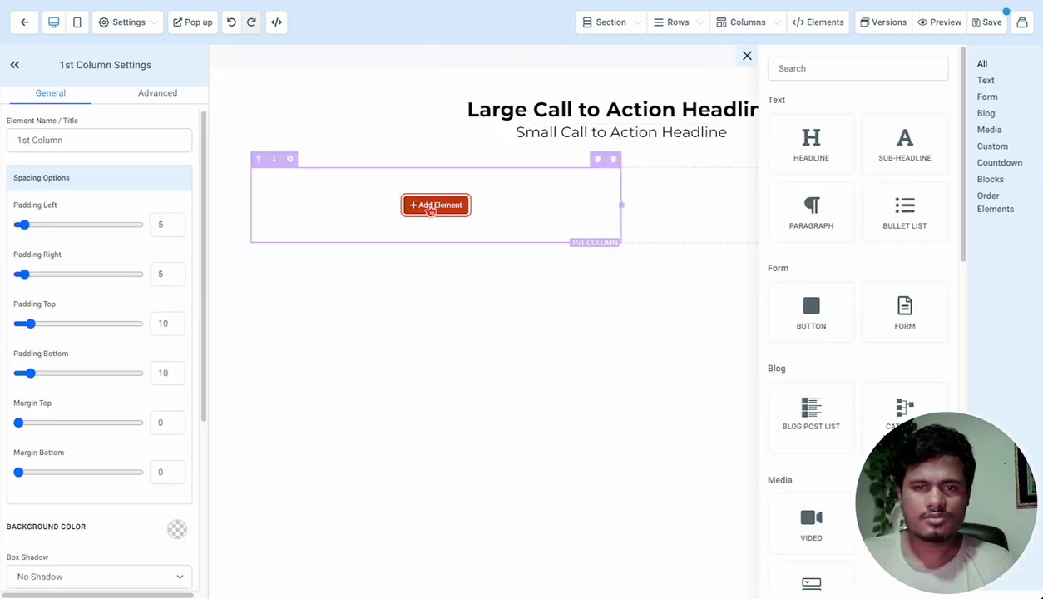
{"action": "left_click", "coordinate": [811, 146]}
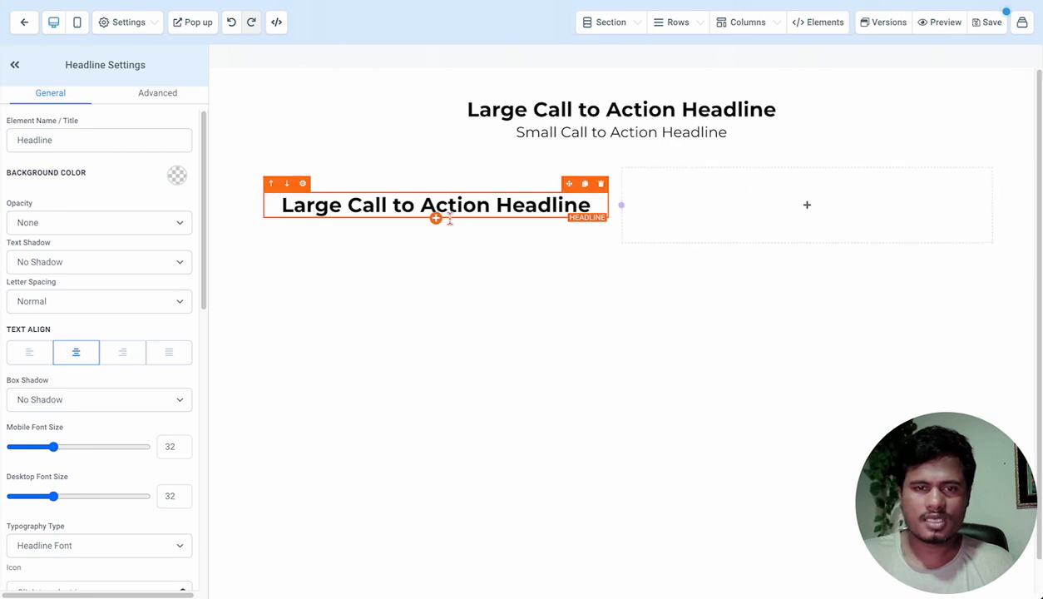
{"action": "left_click", "coordinate": [437, 220]}
{"action": "left_click", "coordinate": [895, 158]}
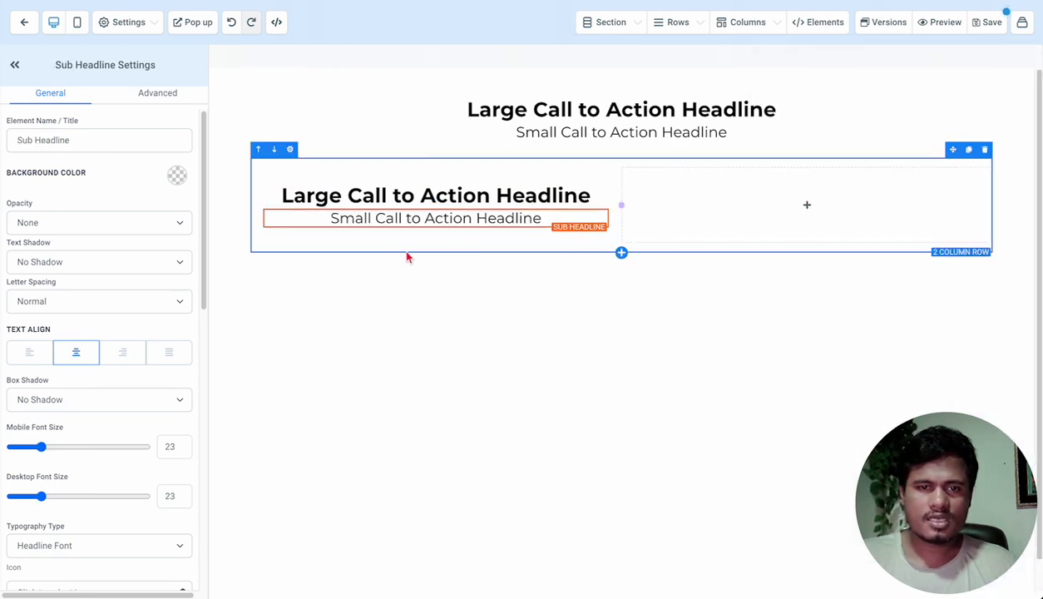
Add a paragraph below the first column's sub-headline and set its desktop font size to 18.
{"action": "left_click", "coordinate": [436, 229]}
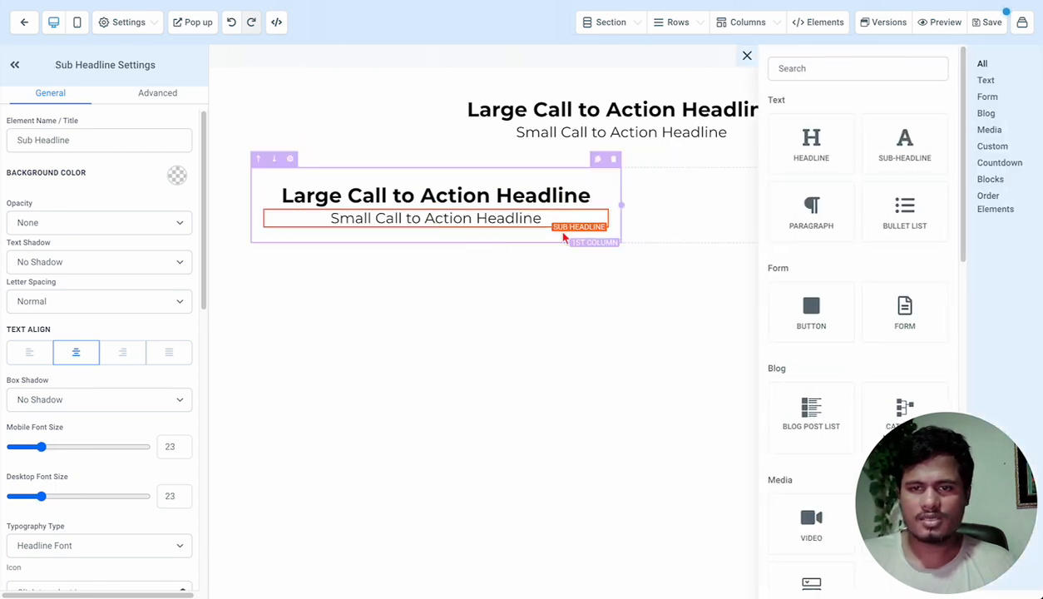
{"action": "left_click", "coordinate": [811, 208]}
{"action": "triple_click", "coordinate": [477, 235]}
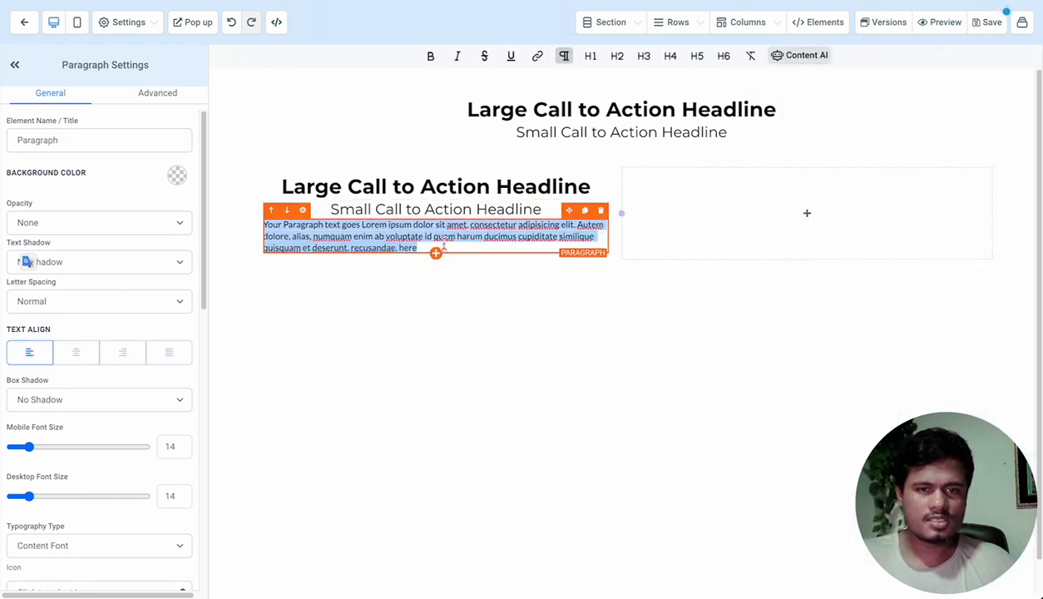
{"action": "double_click", "coordinate": [166, 497]}
{"action": "type", "text": "18"}
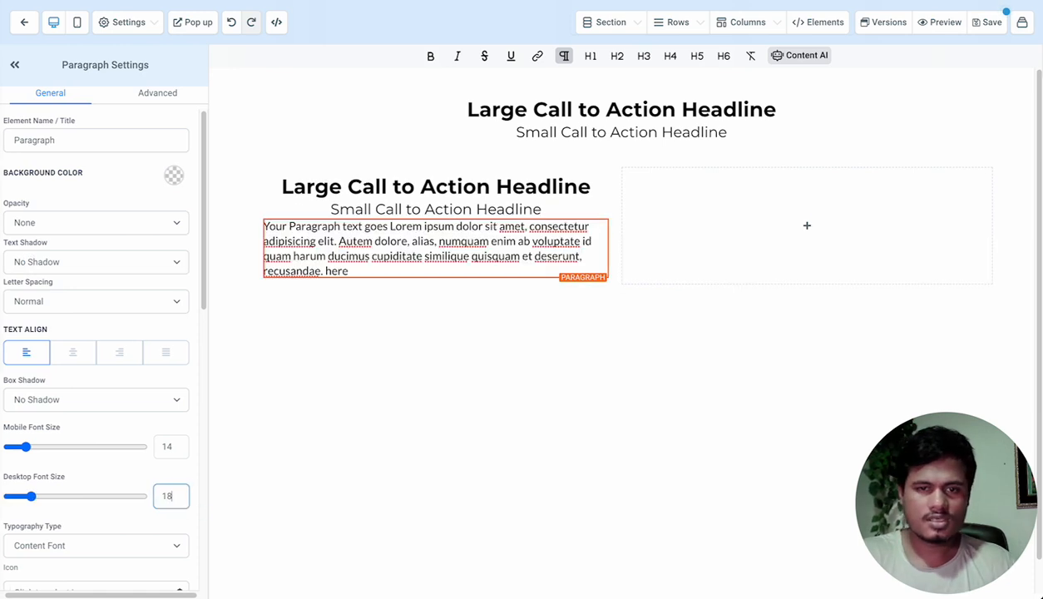
{"action": "left_click", "coordinate": [500, 363]}
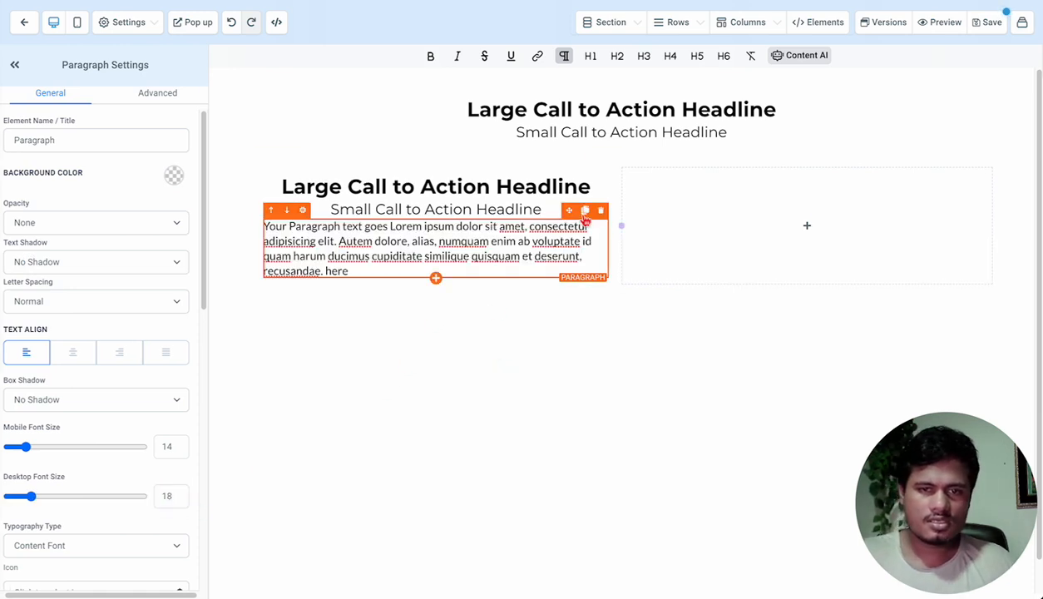
Duplicate the paragraph in the first column and set the copy's top margin to 10.
{"action": "left_click", "coordinate": [585, 213]}
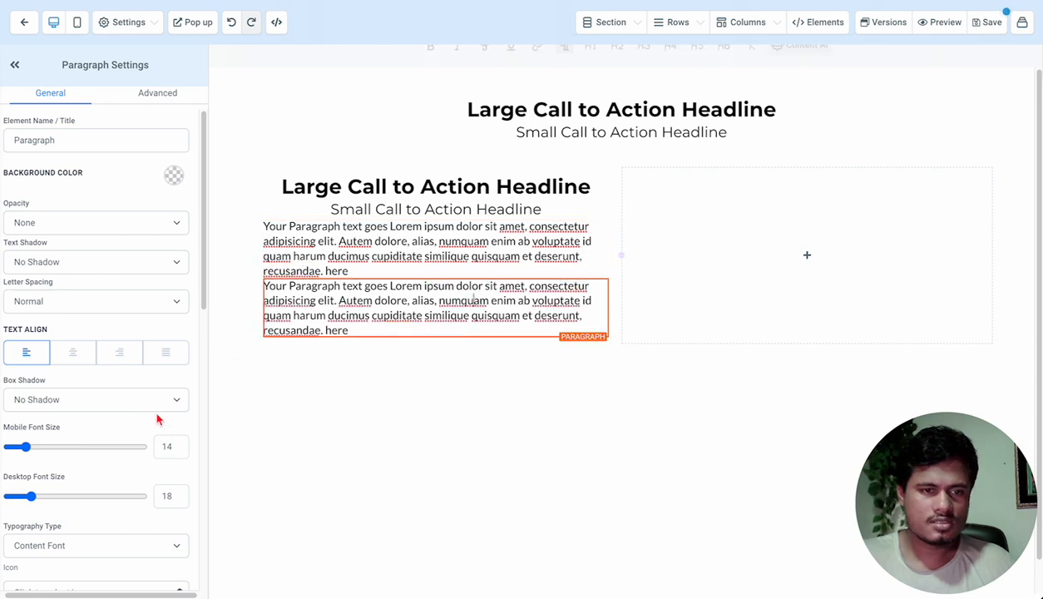
{"action": "scroll", "coordinate": [158, 424], "scroll_direction": "down", "scroll_amount": 10}
{"action": "left_click", "coordinate": [155, 489]}
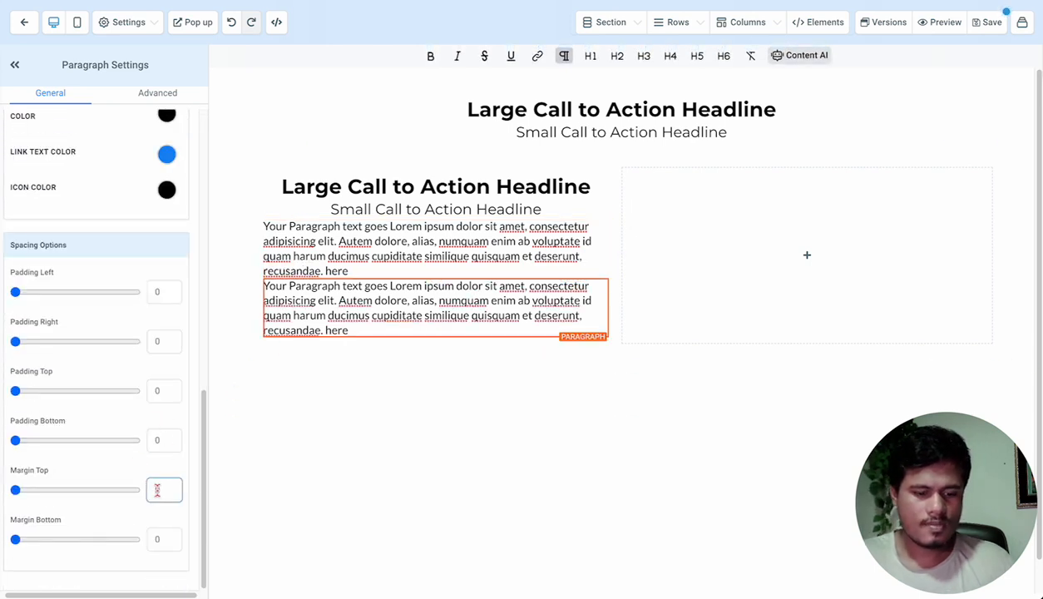
{"action": "type", "text": "1"}
{"action": "left_click", "coordinate": [420, 363]}
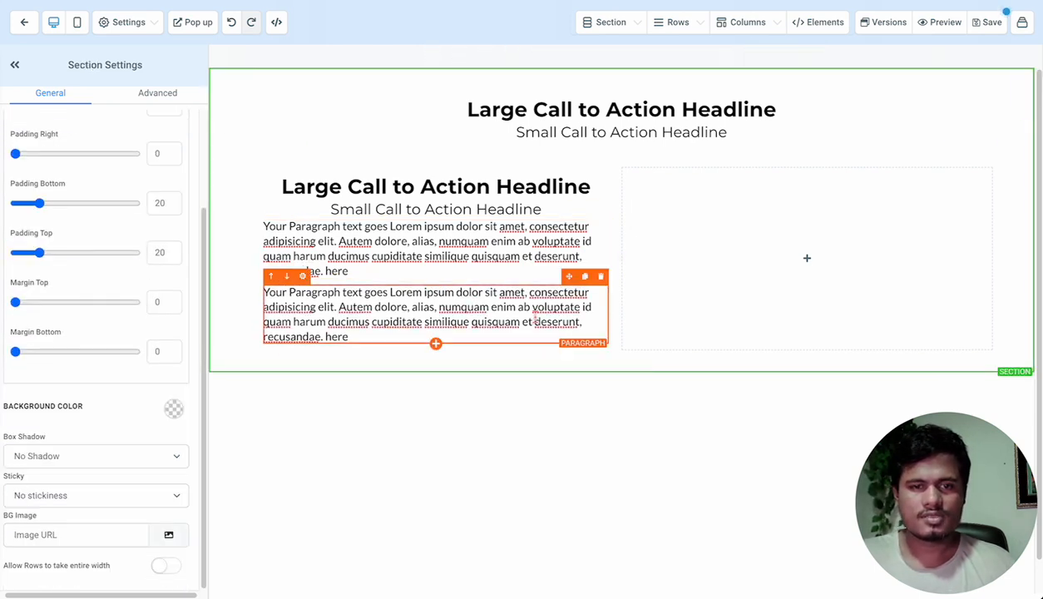
Add an image element to the empty second column of the two-column row.
{"action": "left_click", "coordinate": [803, 259]}
{"action": "scroll", "coordinate": [865, 349], "scroll_direction": "down", "scroll_amount": 3}
{"action": "left_click", "coordinate": [903, 356]}
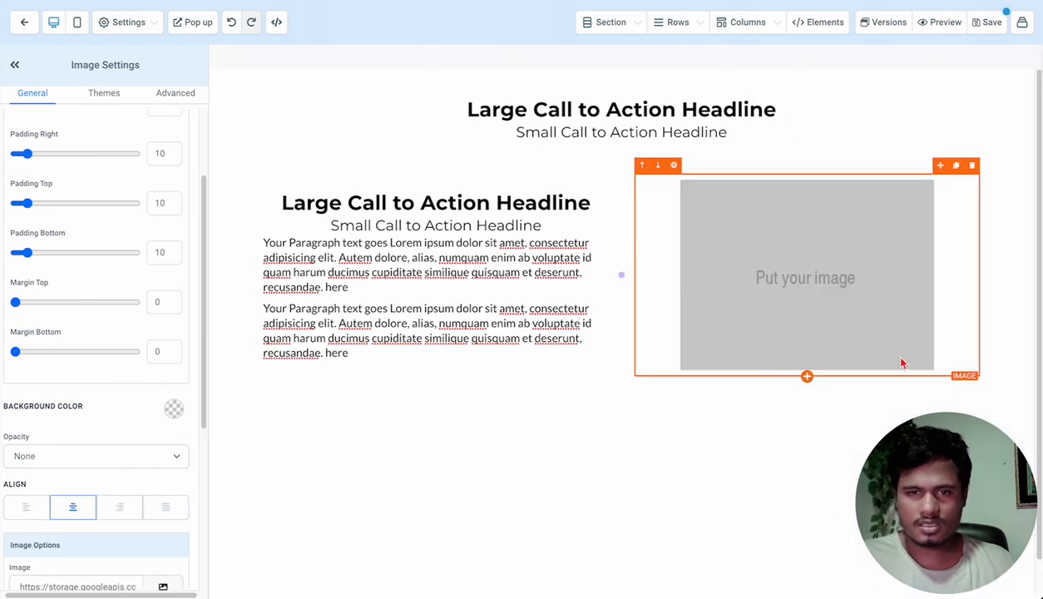
Left-align the text of the sub-headline and headline in the first column of the two-column row.
{"action": "left_click", "coordinate": [432, 224]}
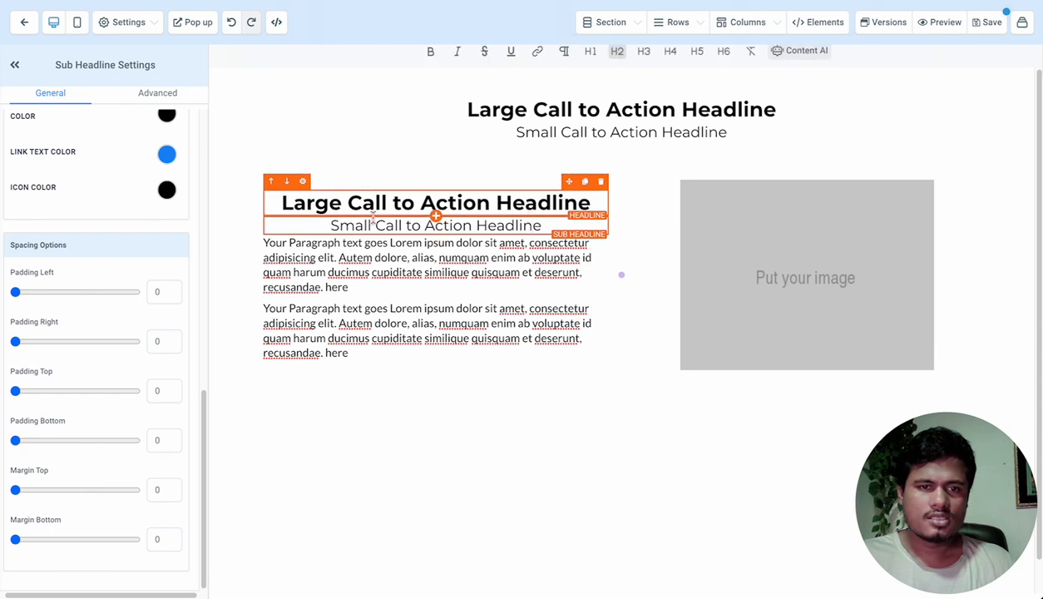
{"action": "scroll", "coordinate": [73, 272], "scroll_direction": "up", "scroll_amount": 10}
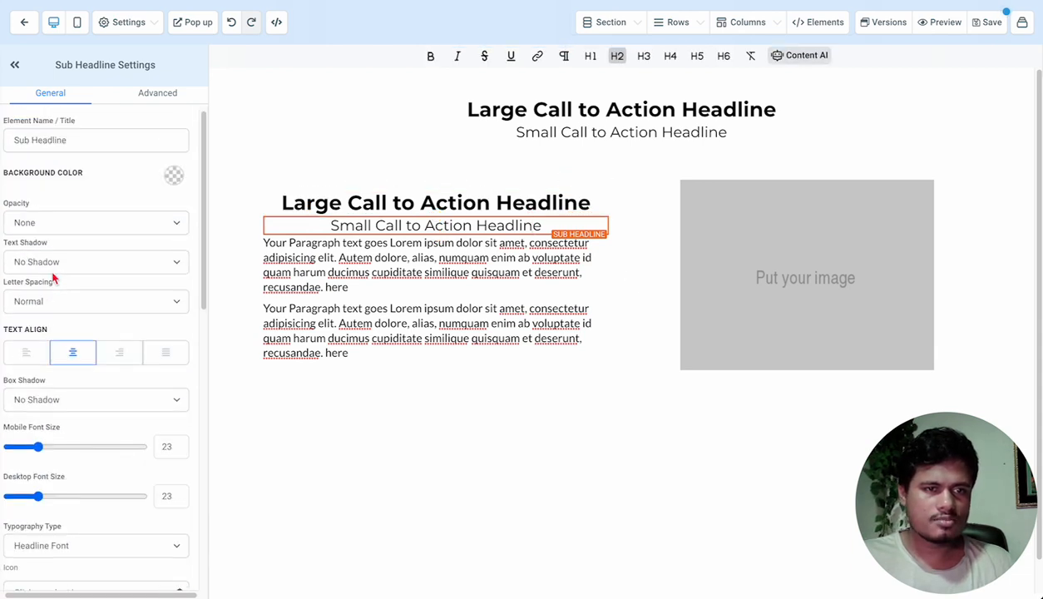
{"action": "left_click", "coordinate": [27, 354]}
{"action": "left_click", "coordinate": [429, 208]}
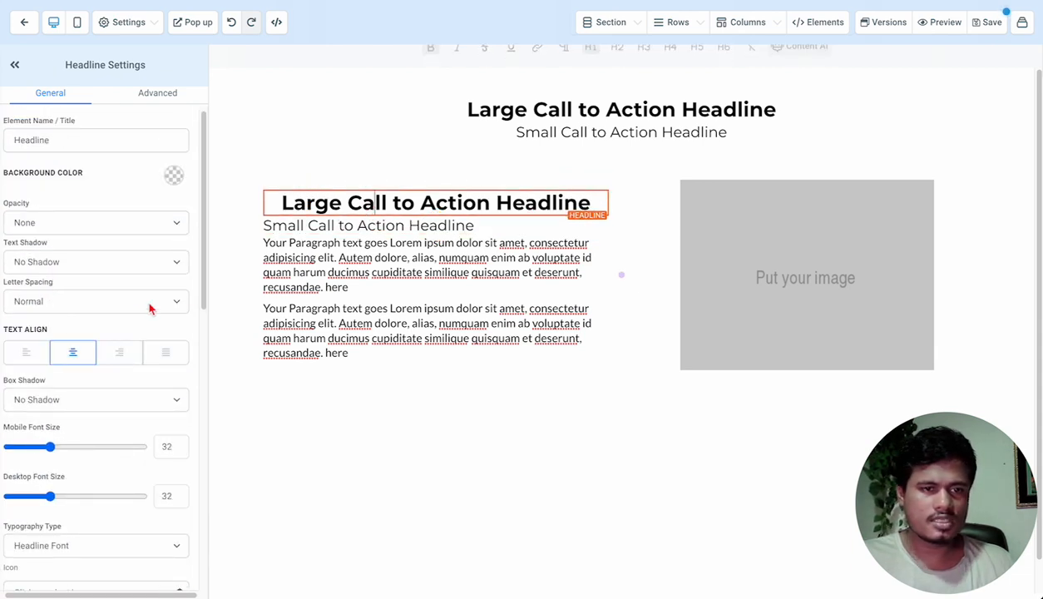
{"action": "left_click", "coordinate": [26, 353]}
Set the top margin of the first paragraph, just below the sub-headline, to 10.
{"action": "left_click", "coordinate": [432, 228]}
{"action": "left_click", "coordinate": [432, 266]}
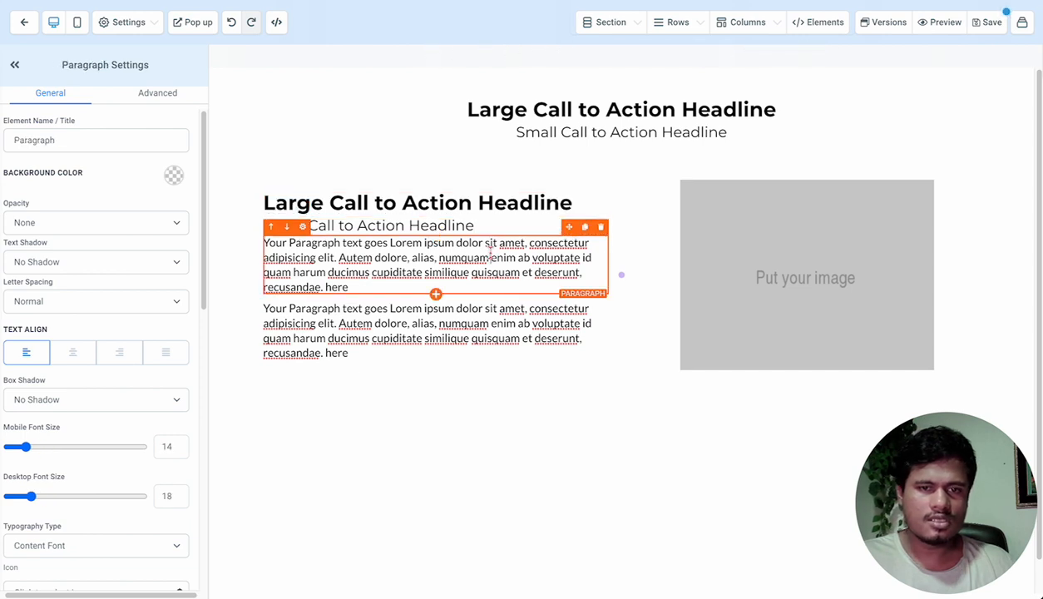
{"action": "scroll", "coordinate": [105, 433], "scroll_direction": "down", "scroll_amount": 8}
{"action": "left_click", "coordinate": [157, 490]}
{"action": "type", "text": "10"}
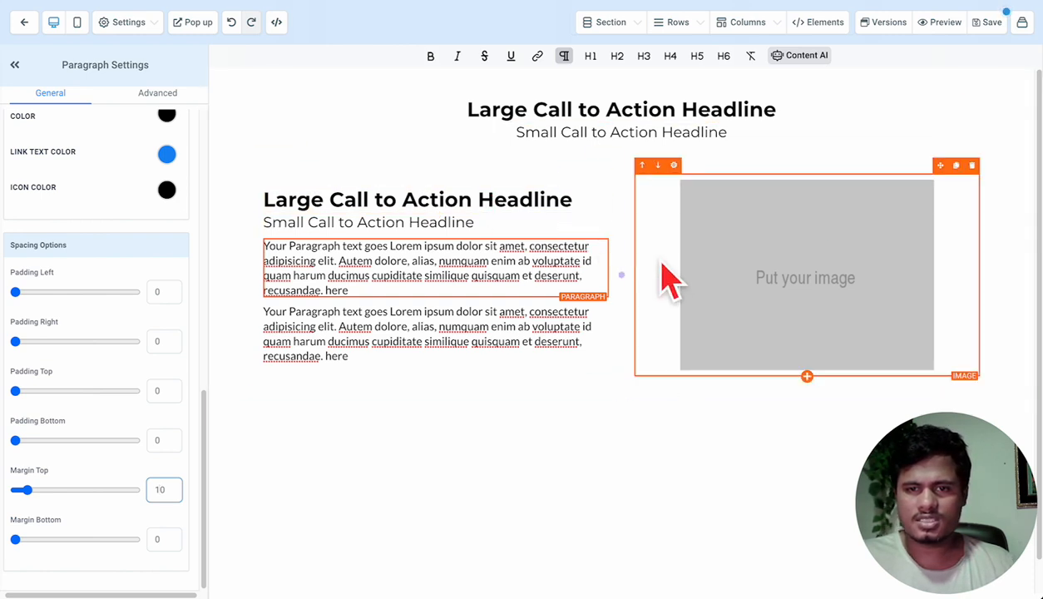
Add a full-width section below the existing one and insert a three-column row in it.
{"action": "left_click", "coordinate": [651, 406]}
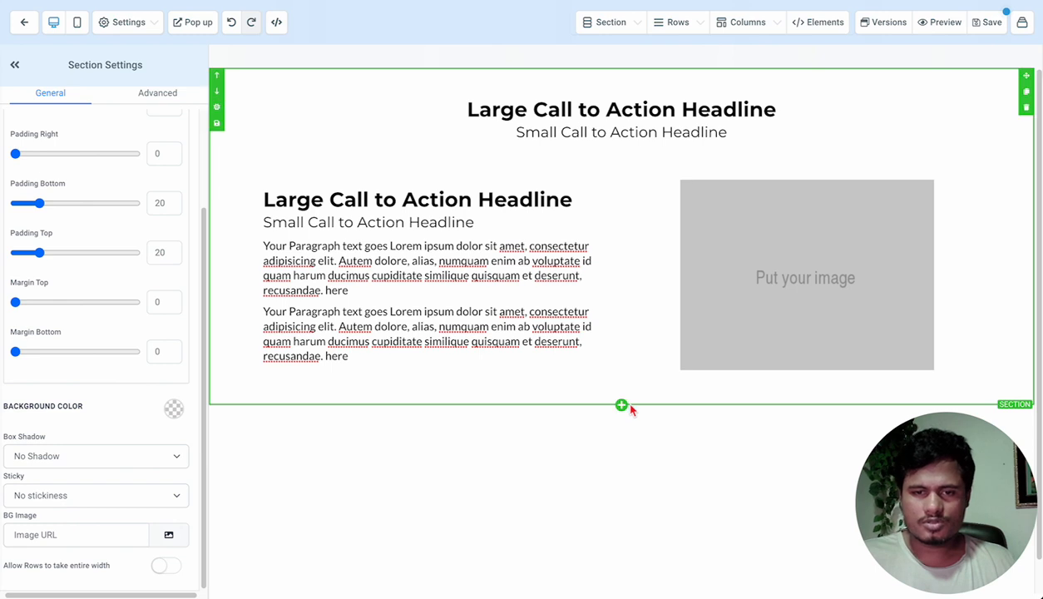
{"action": "left_click", "coordinate": [621, 406]}
{"action": "left_click", "coordinate": [799, 102]}
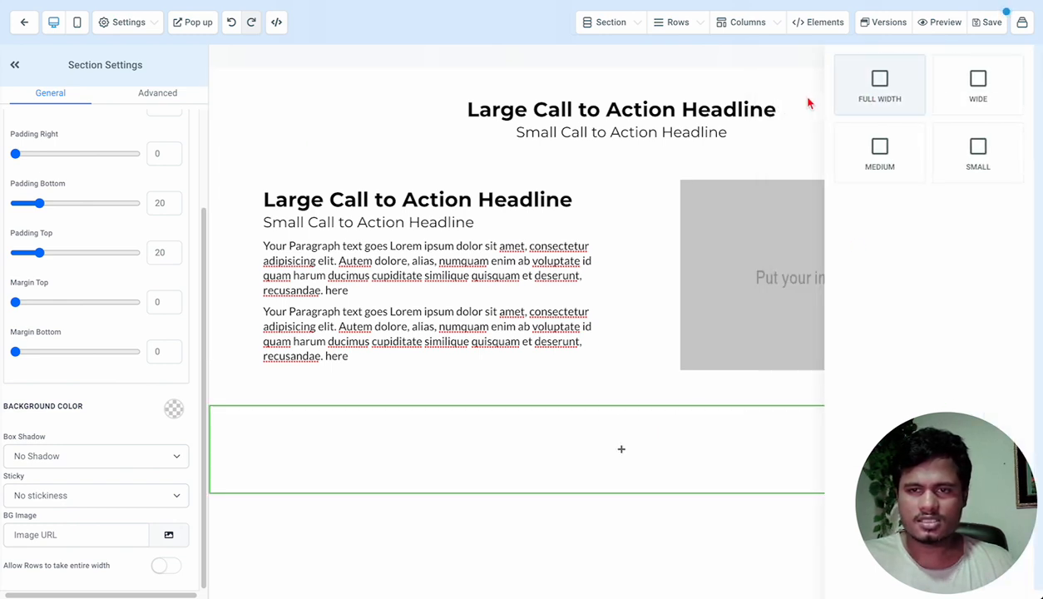
{"action": "left_click", "coordinate": [622, 449]}
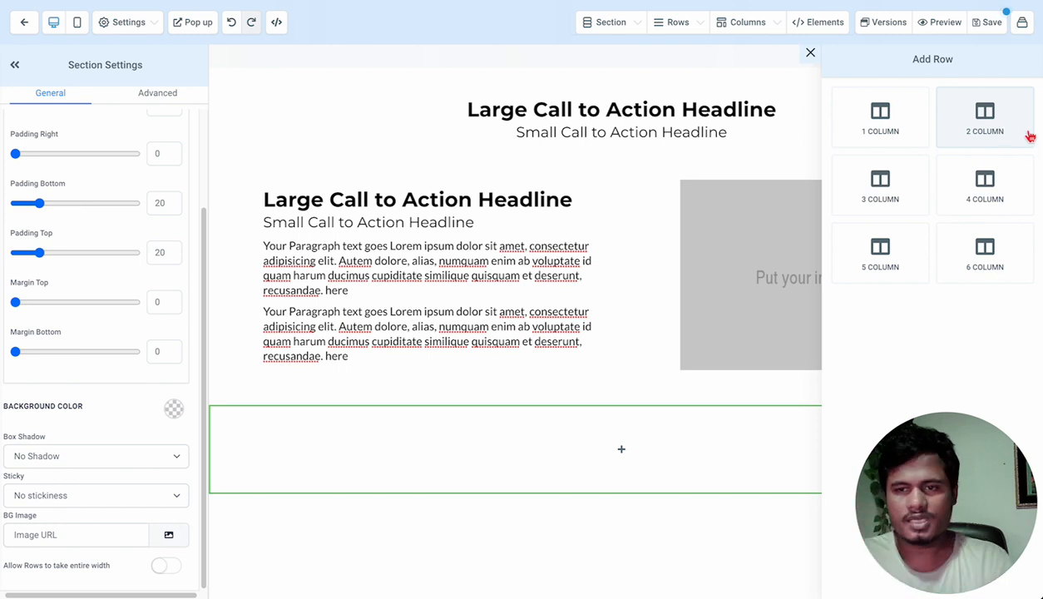
{"action": "left_click", "coordinate": [895, 195]}
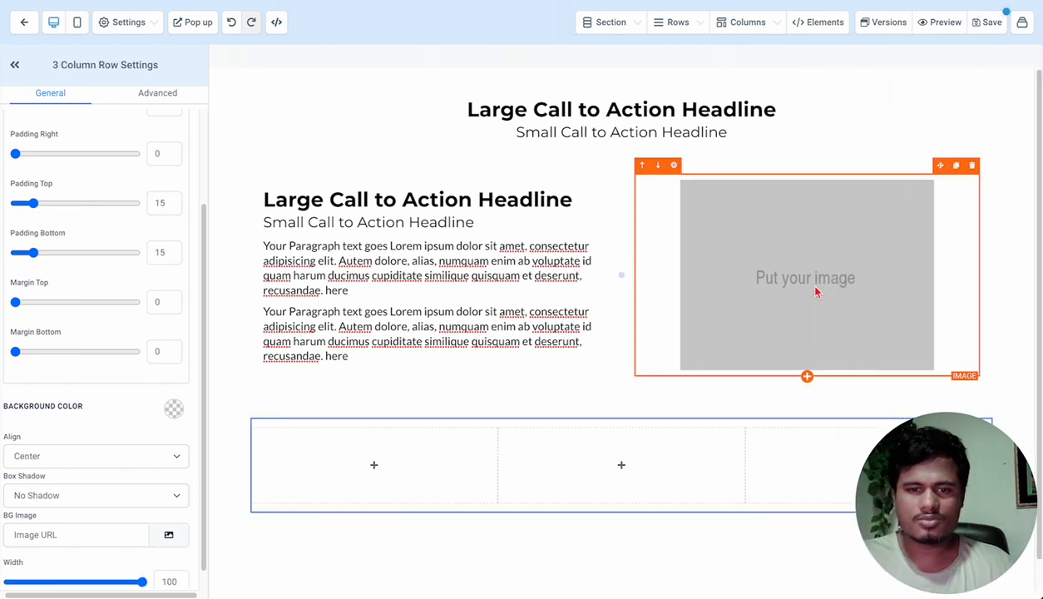
Add an image element to the first column of the three-column row.
{"action": "left_click", "coordinate": [397, 466]}
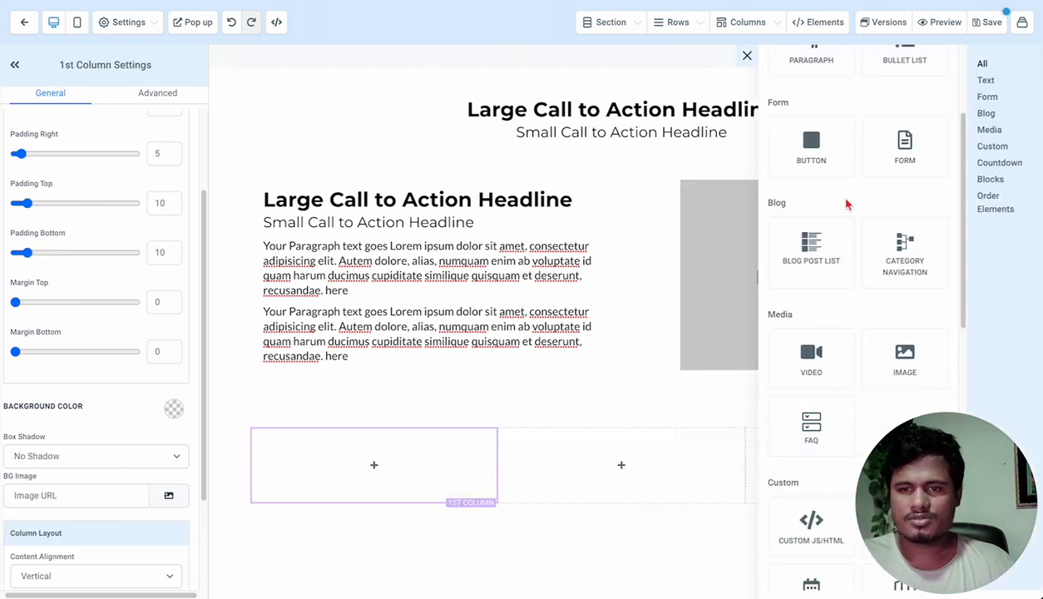
{"action": "scroll", "coordinate": [905, 268], "scroll_direction": "down", "scroll_amount": 2}
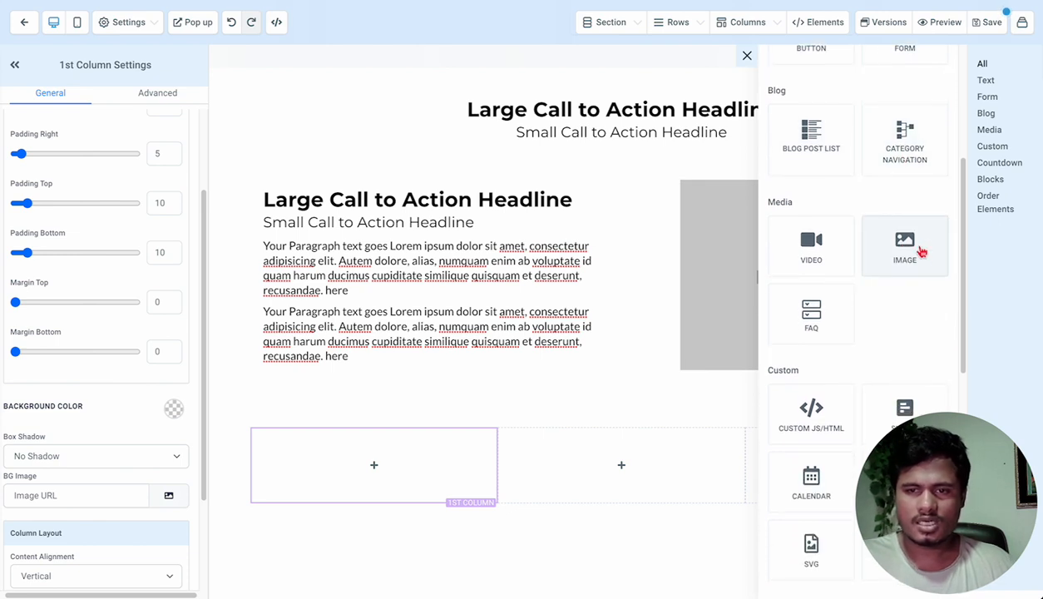
{"action": "left_click", "coordinate": [905, 247]}
{"action": "scroll", "coordinate": [398, 489], "scroll_direction": "down", "scroll_amount": 1}
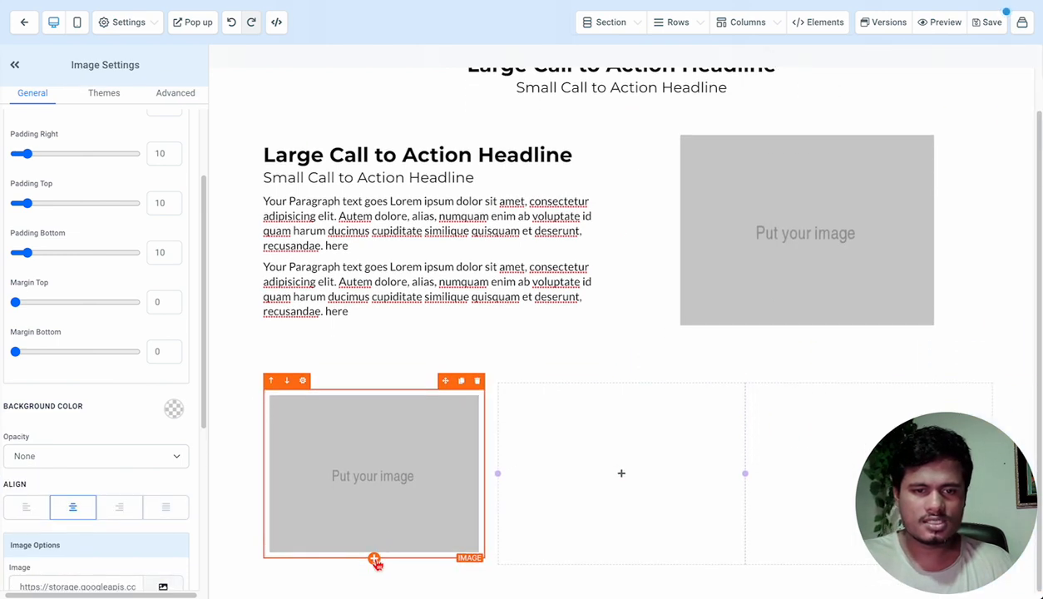
Add a sub-headline beneath the new image and place a copy of the existing paragraph under it.
{"action": "scroll", "coordinate": [843, 350], "scroll_direction": "down", "scroll_amount": 2}
{"action": "scroll", "coordinate": [882, 275], "scroll_direction": "up", "scroll_amount": 6}
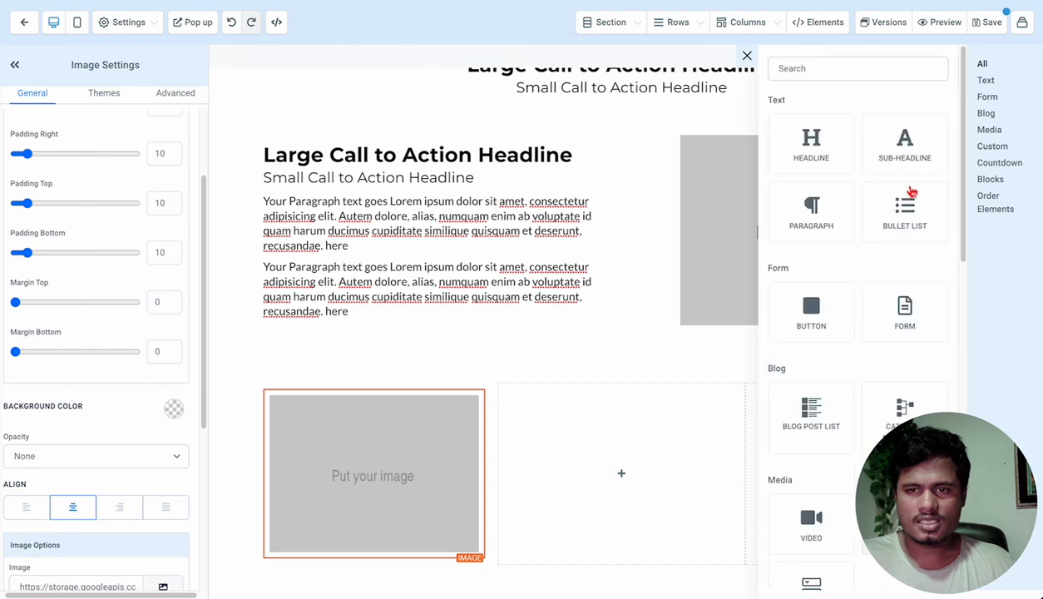
{"action": "left_click", "coordinate": [904, 141]}
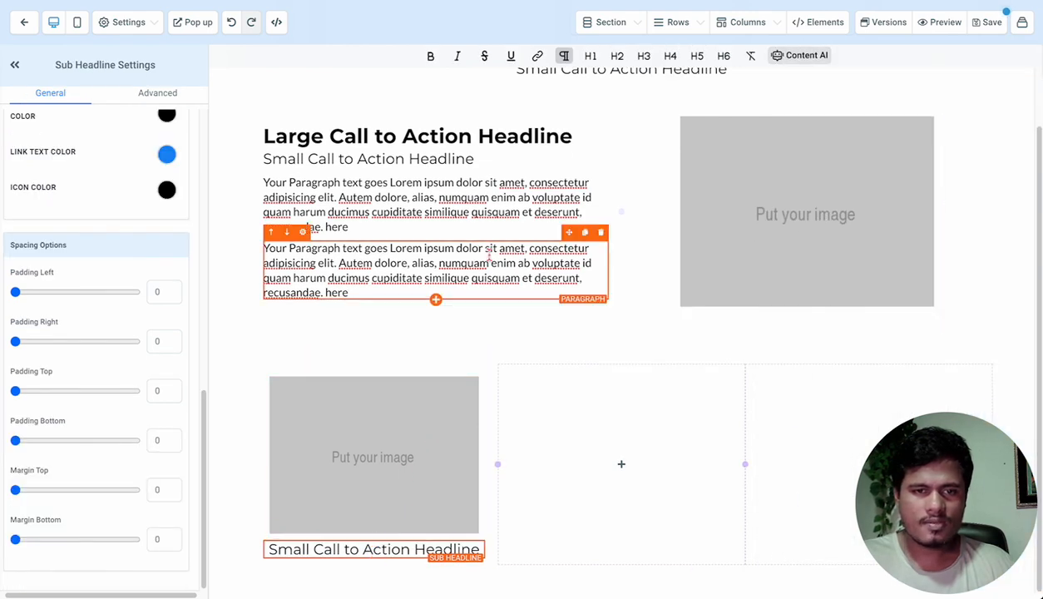
{"action": "left_click_drag", "start_coordinate": [569, 233], "coordinate": [461, 567]}
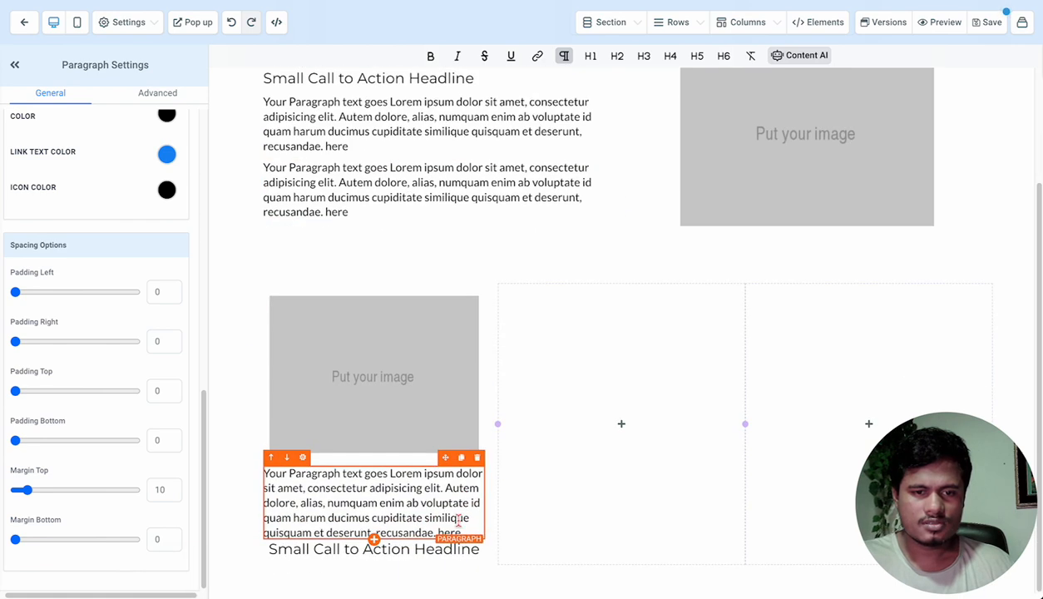
{"action": "left_click_drag", "start_coordinate": [446, 531], "coordinate": [492, 414]}
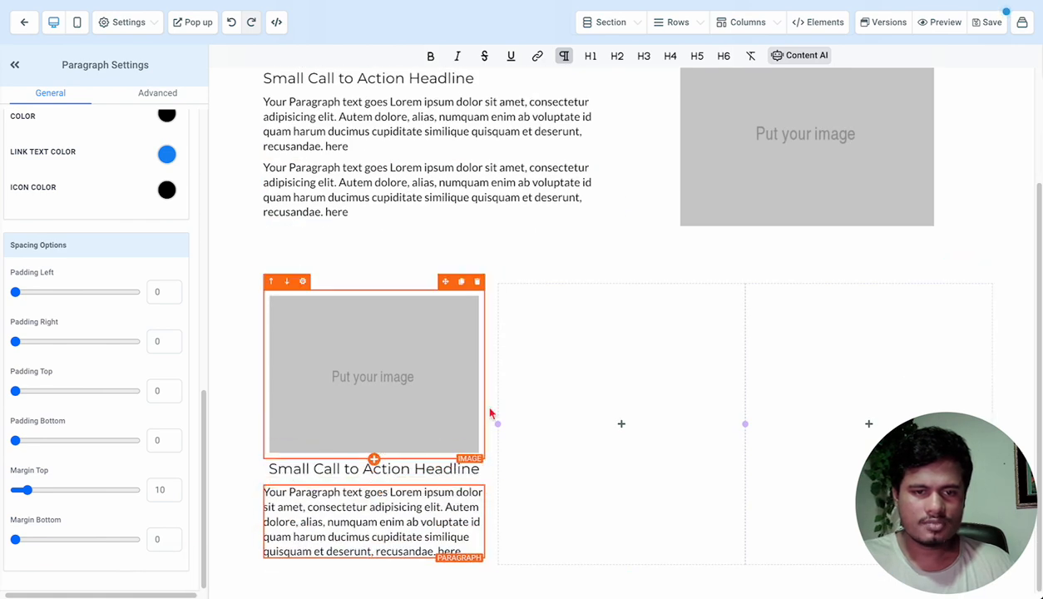
Set the width of the image in the first column of the lower row to 200 px.
{"action": "left_click", "coordinate": [407, 402]}
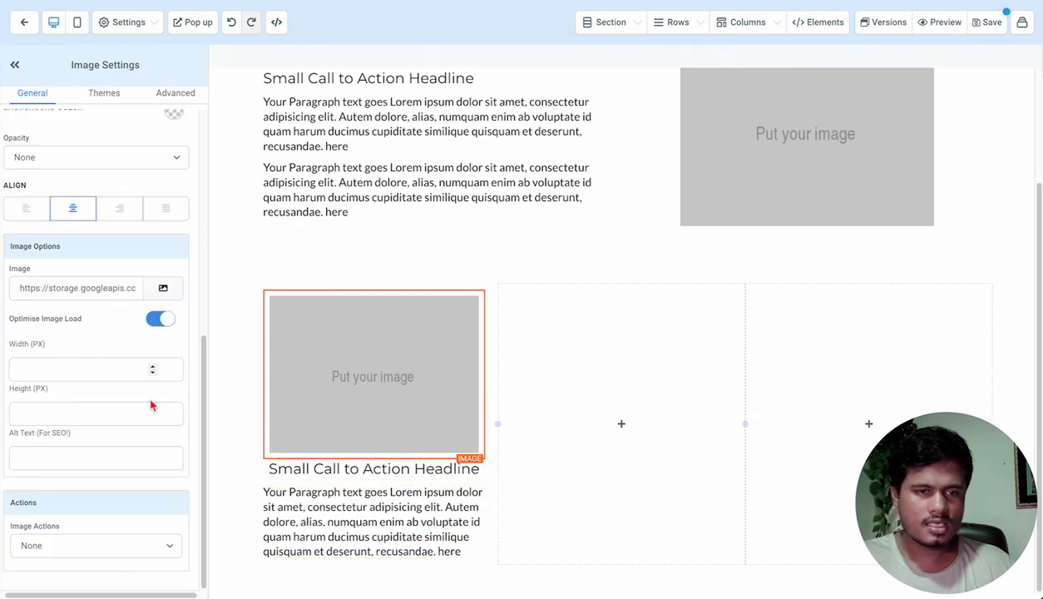
{"action": "left_click", "coordinate": [75, 371]}
{"action": "type", "text": "200"}
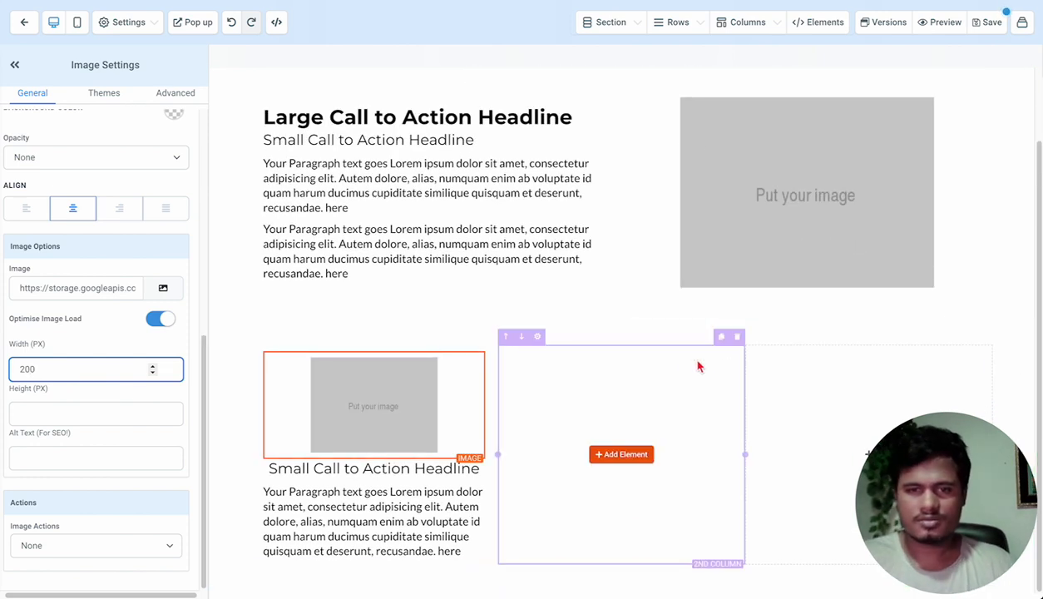
Delete the two empty columns from the lower row, keeping only the column with content.
{"action": "left_click", "coordinate": [656, 381]}
{"action": "left_click", "coordinate": [737, 337]}
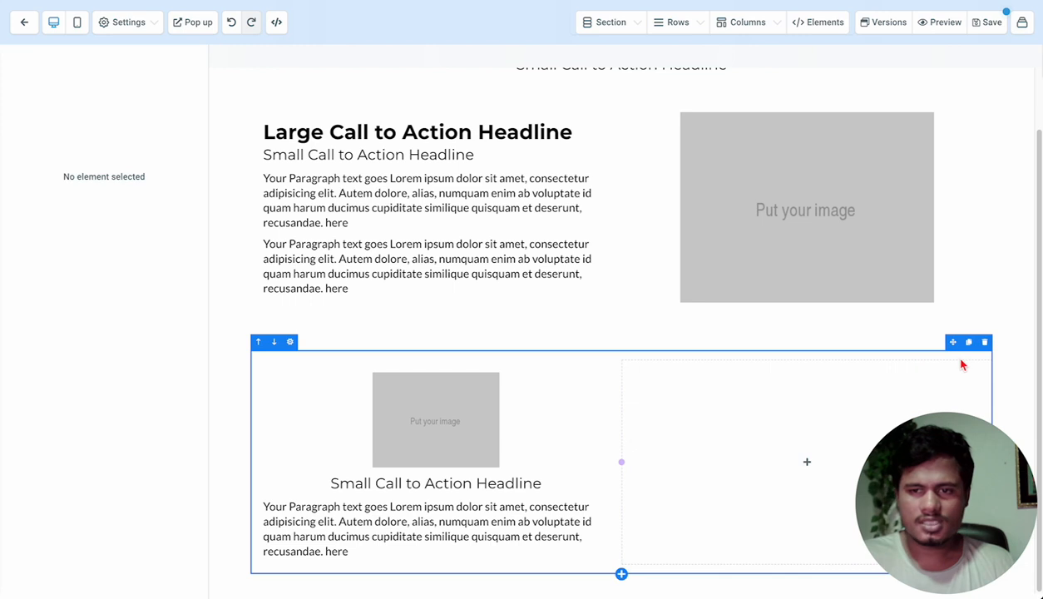
{"action": "left_click", "coordinate": [985, 353]}
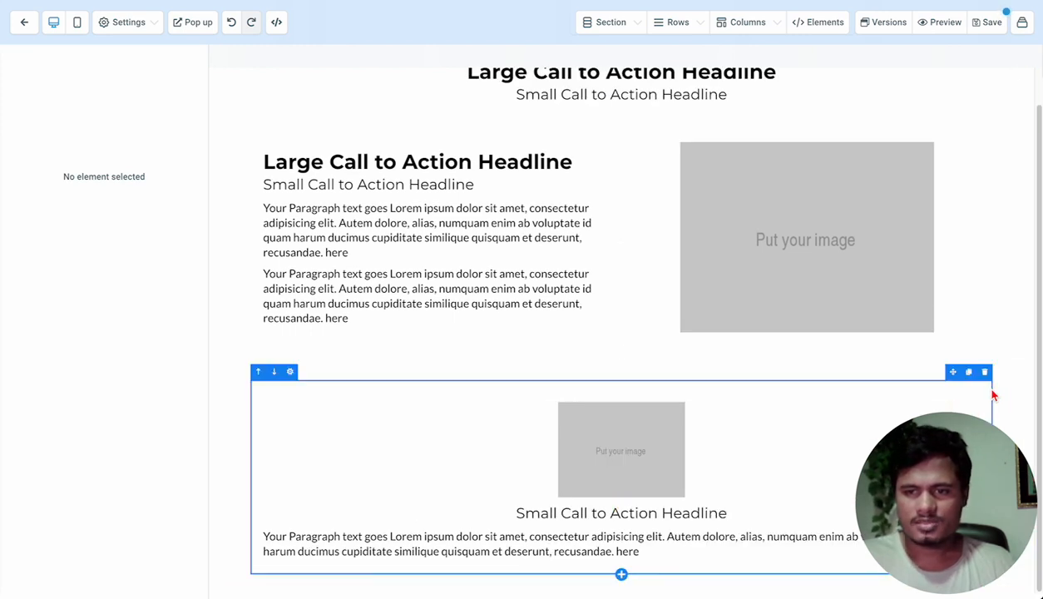
Duplicate the filled column of the lower row twice to make three identical columns, removing any stray image copy.
{"action": "left_click", "coordinate": [967, 381]}
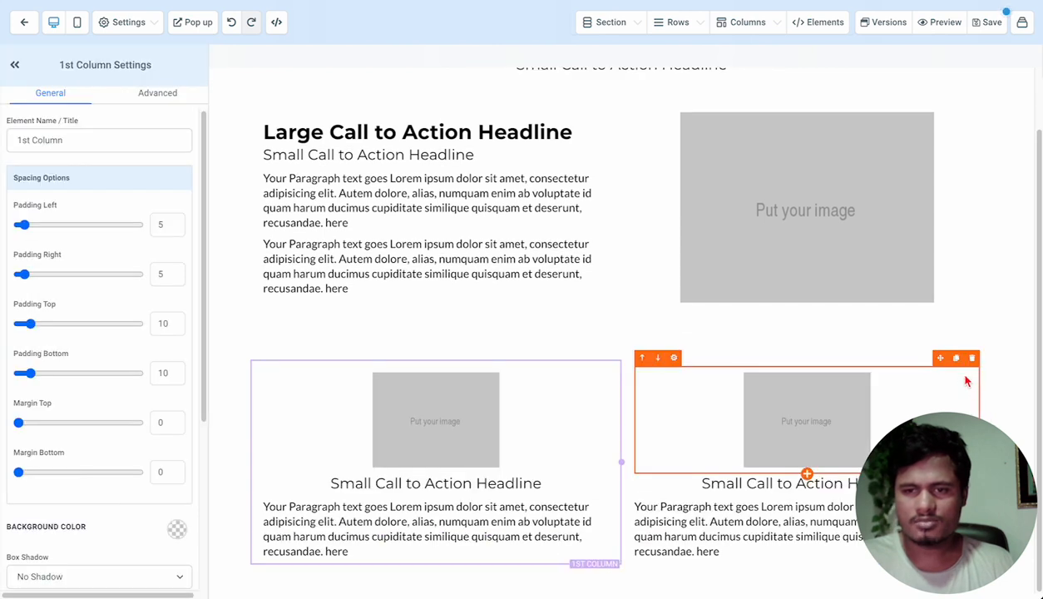
{"action": "left_click", "coordinate": [957, 359]}
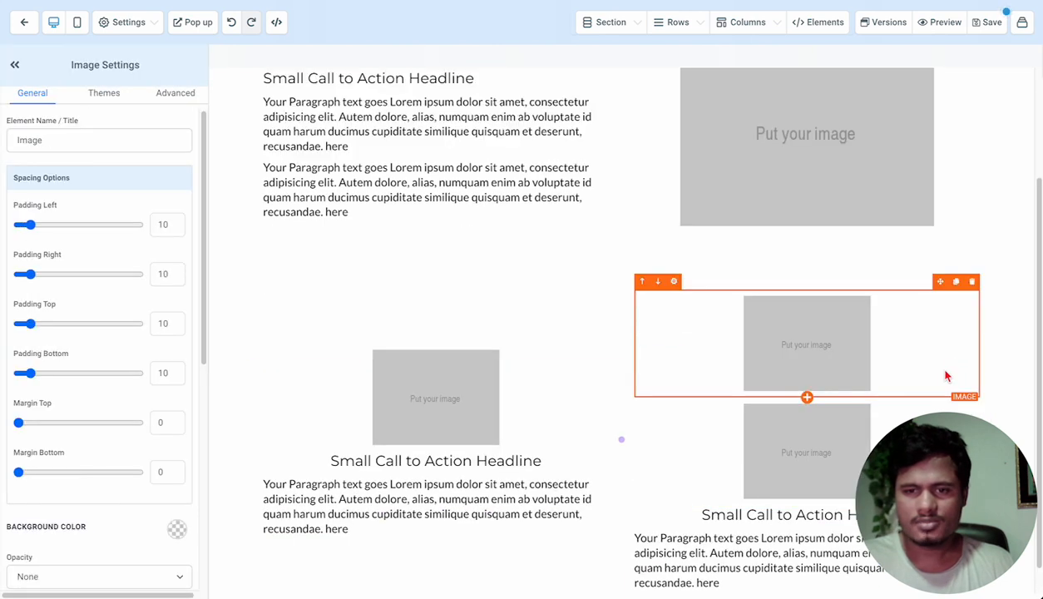
{"action": "left_click", "coordinate": [972, 282]}
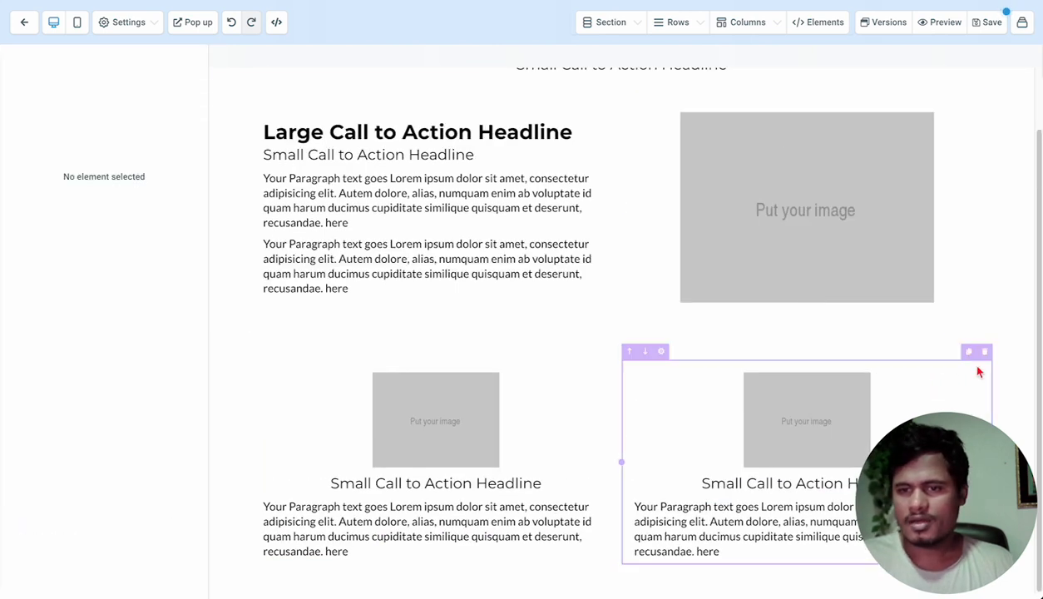
{"action": "left_click", "coordinate": [968, 351]}
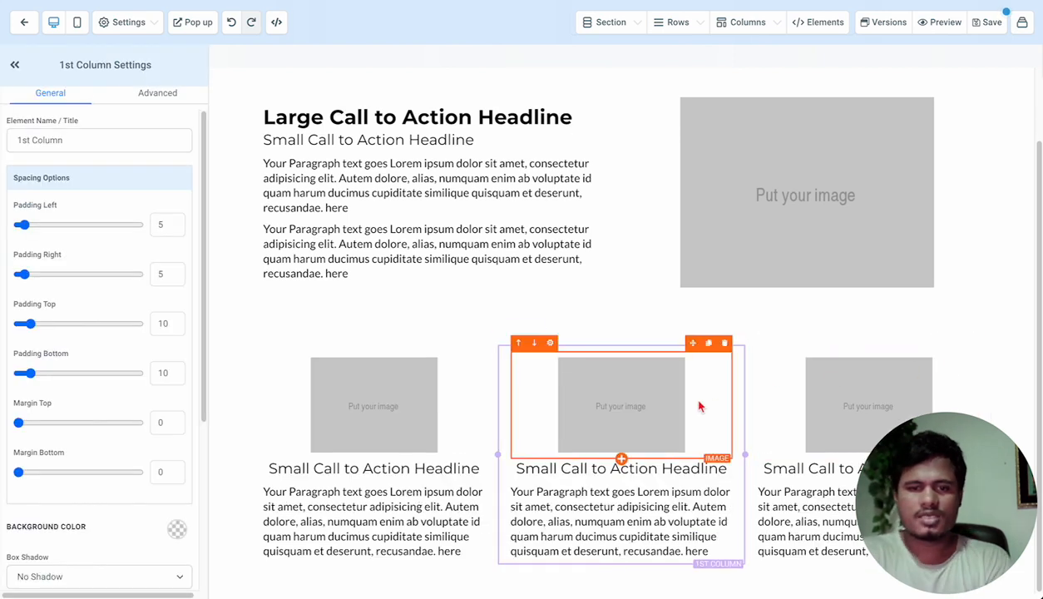
Give the lower section a light grey-blue background color.
{"action": "left_click", "coordinate": [408, 326]}
{"action": "left_click", "coordinate": [176, 528]}
{"action": "scroll", "coordinate": [125, 508], "scroll_direction": "down", "scroll_amount": 3}
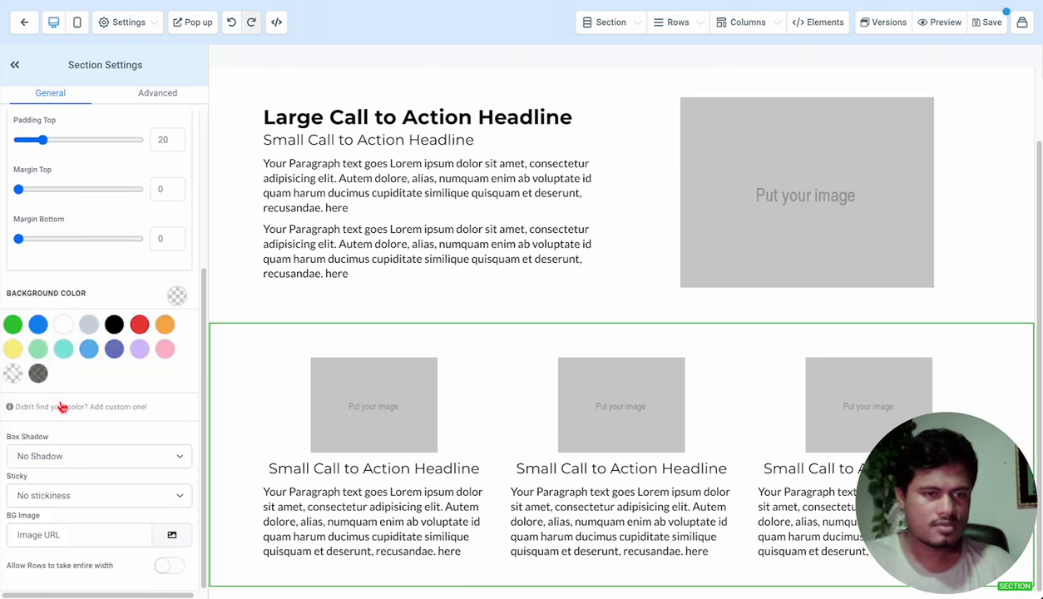
{"action": "left_click", "coordinate": [89, 325]}
Set the background color of the lower section's first column to white.
{"action": "left_click", "coordinate": [389, 367]}
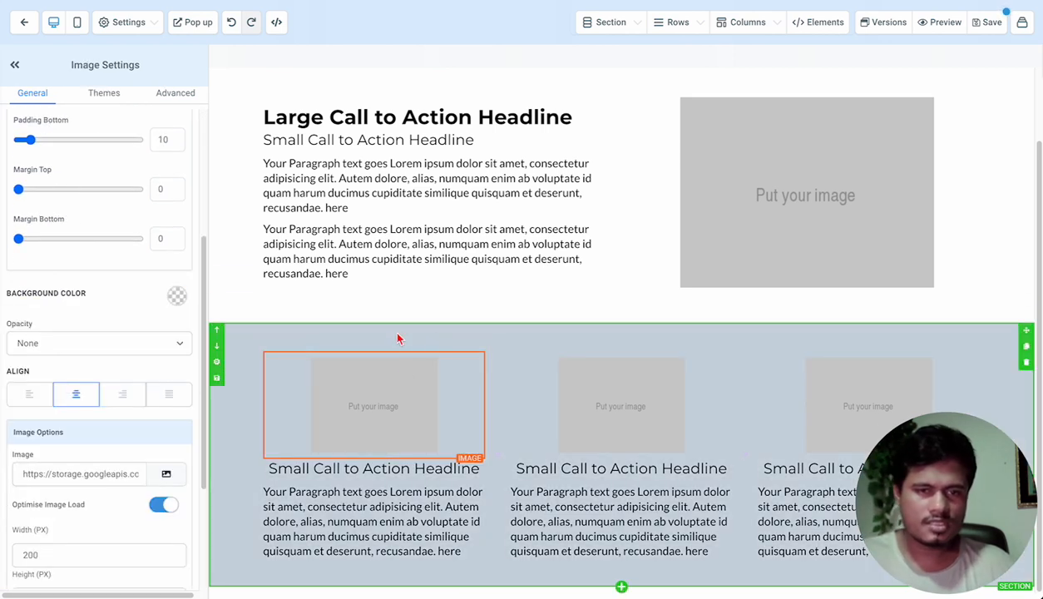
{"action": "left_click", "coordinate": [397, 348]}
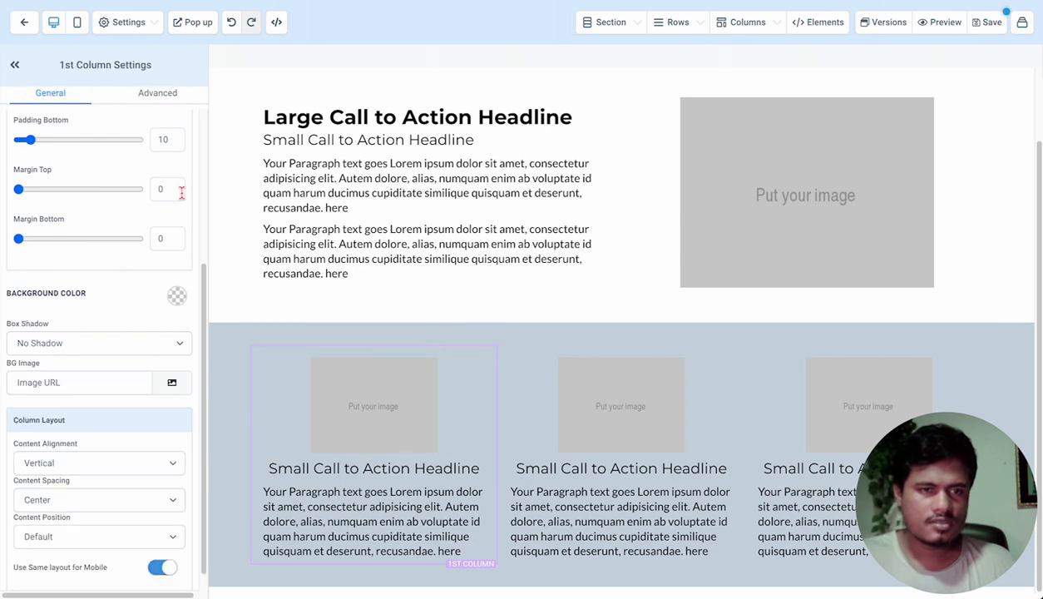
{"action": "left_click", "coordinate": [177, 298]}
{"action": "left_click", "coordinate": [63, 325]}
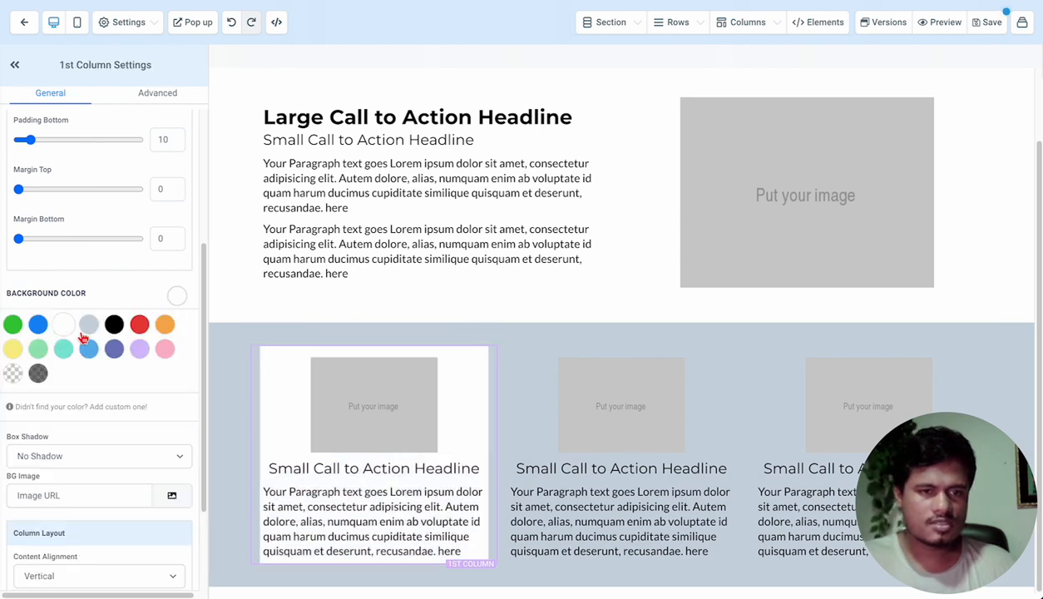
Set the background color of the second and third columns in the lower section to white.
{"action": "left_click", "coordinate": [174, 296]}
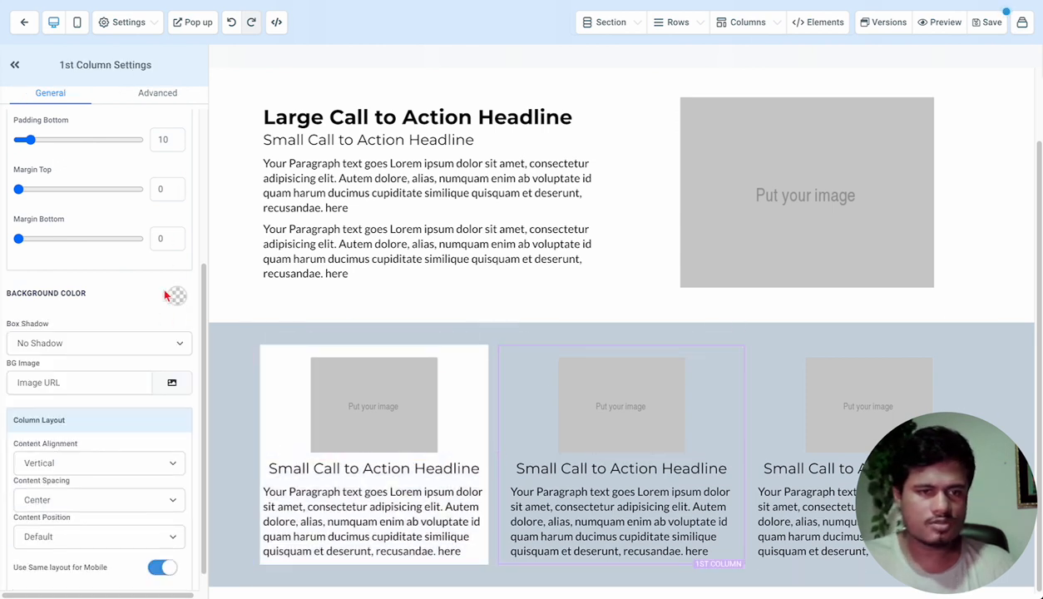
{"action": "left_click", "coordinate": [178, 297]}
{"action": "left_click", "coordinate": [63, 324]}
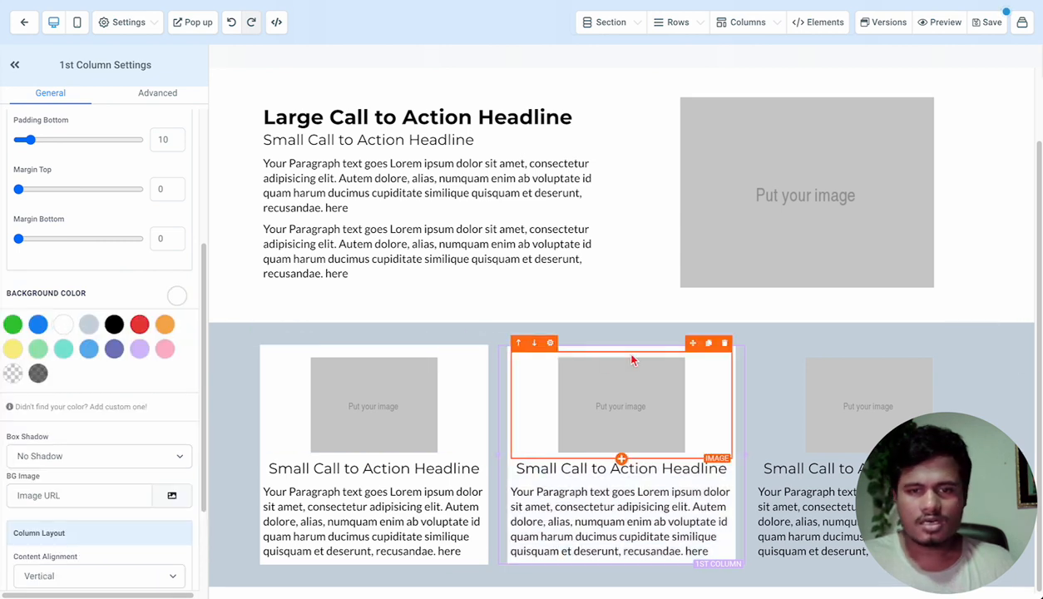
{"action": "left_click", "coordinate": [815, 355]}
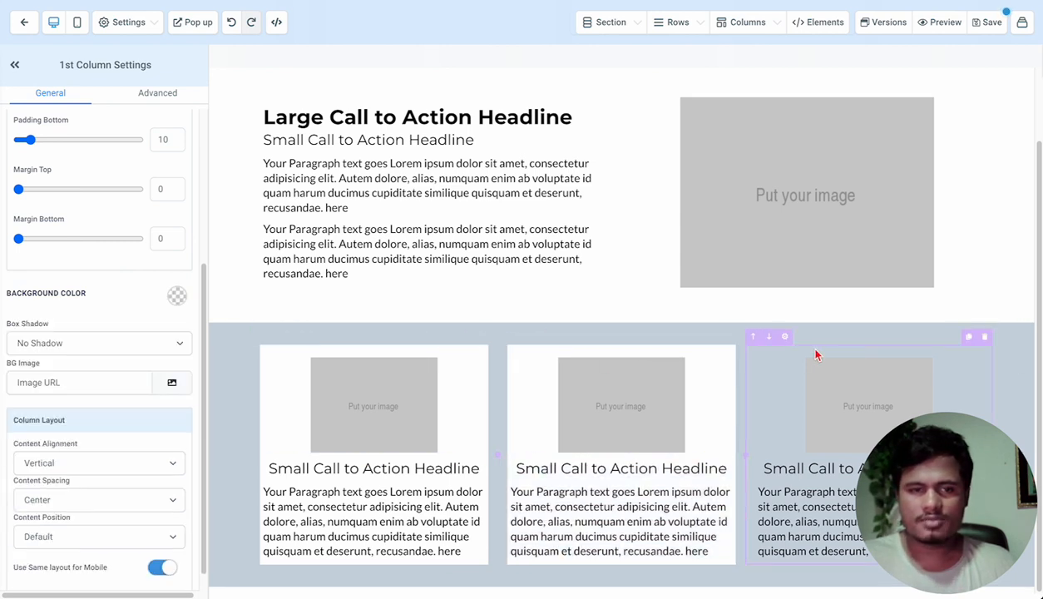
{"action": "left_click", "coordinate": [177, 296]}
{"action": "left_click", "coordinate": [39, 326]}
{"action": "left_click", "coordinate": [63, 325]}
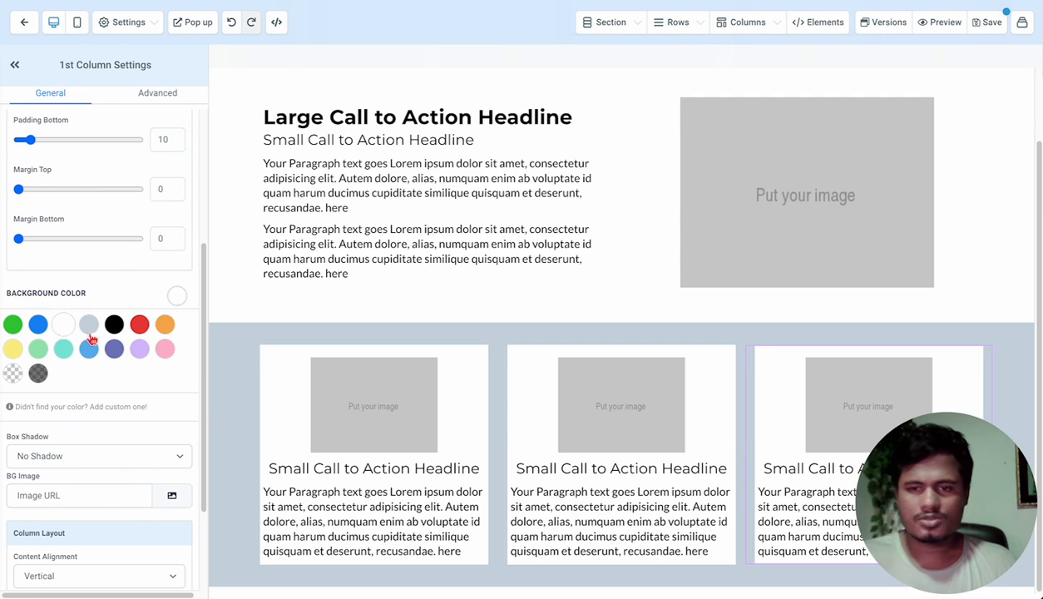
{"action": "left_click", "coordinate": [787, 337]}
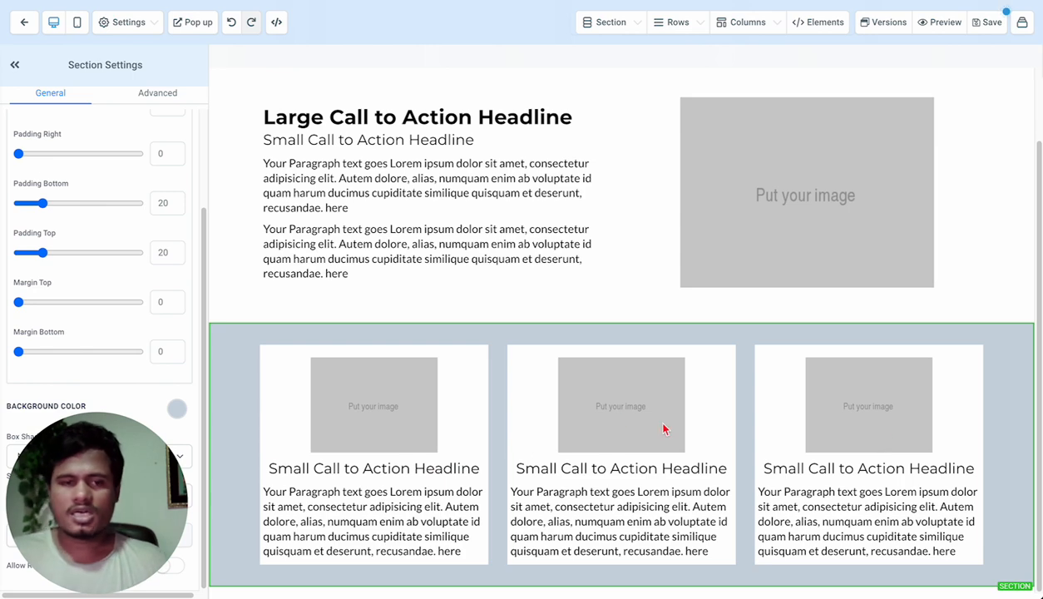
Save the page with the SEO meta title "demo page".
{"action": "scroll", "coordinate": [581, 313], "scroll_direction": "up", "scroll_amount": 1}
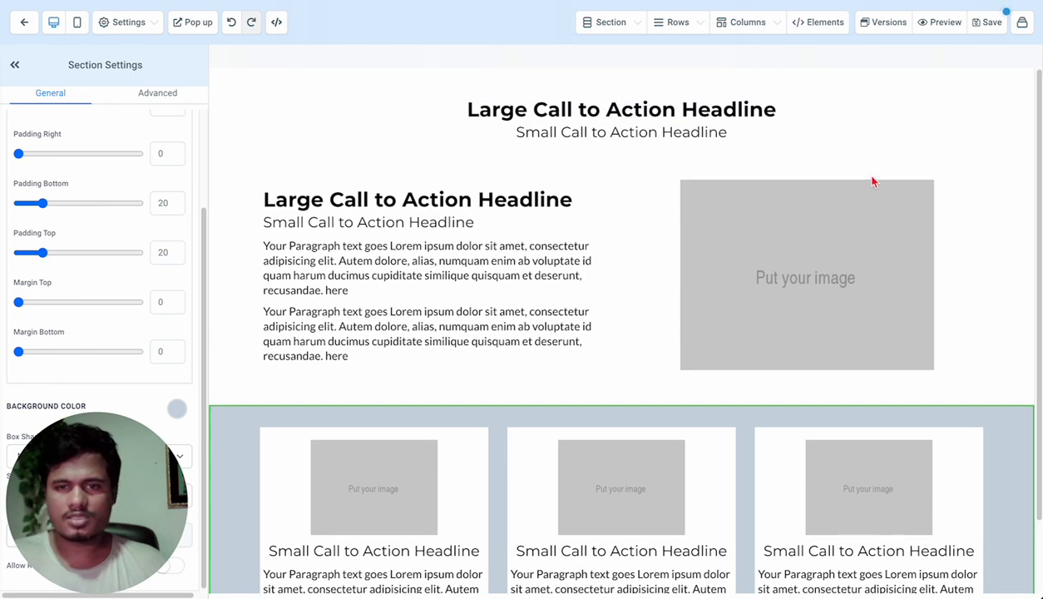
{"action": "left_click", "coordinate": [986, 23]}
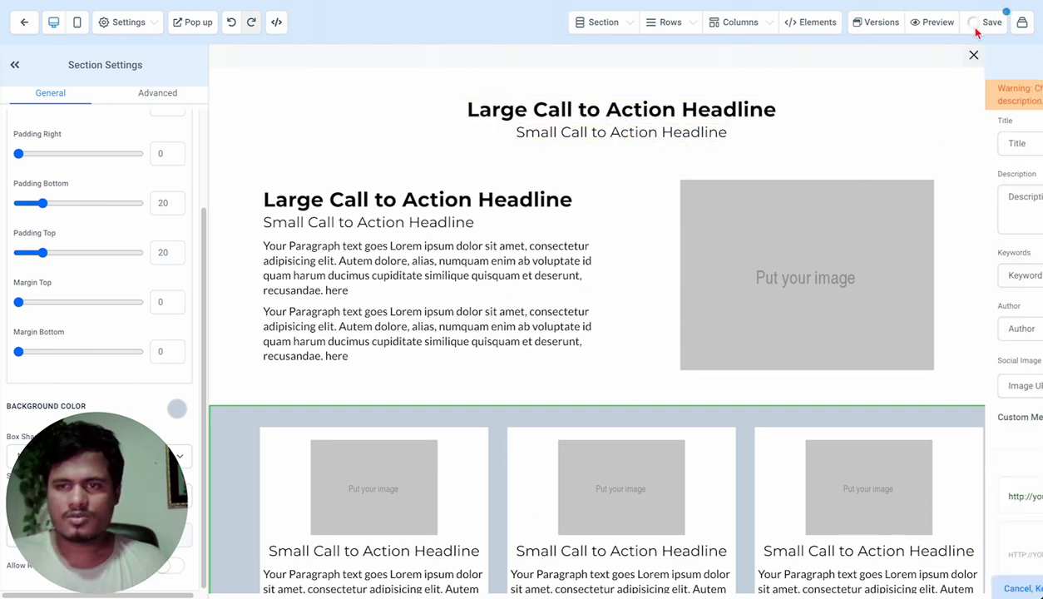
{"action": "left_click", "coordinate": [872, 145]}
{"action": "type", "text": "d"}
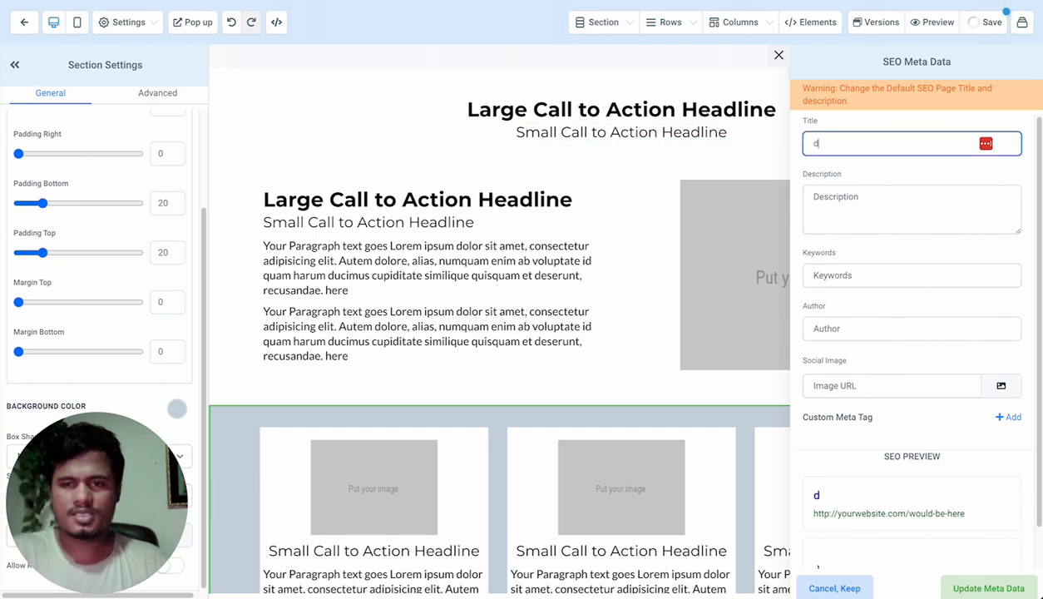
{"action": "type", "text": "emo page"}
{"action": "left_click", "coordinate": [990, 588]}
Switch to the Animate.css website and highlight its main title.
{"action": "scroll", "coordinate": [749, 375], "scroll_direction": "down", "scroll_amount": 1}
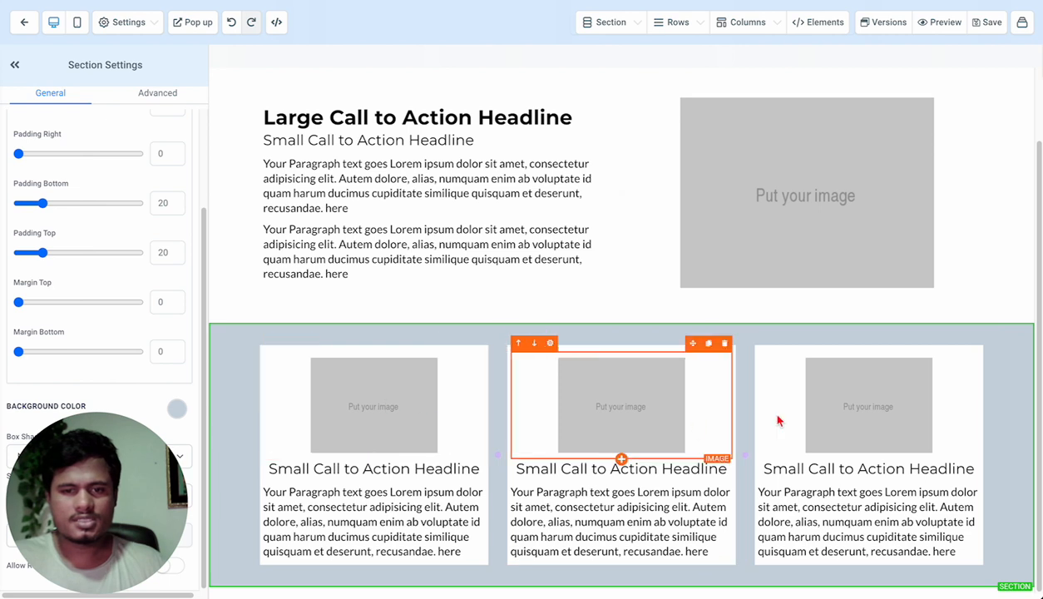
{"action": "scroll", "coordinate": [584, 356], "scroll_direction": "up", "scroll_amount": 1}
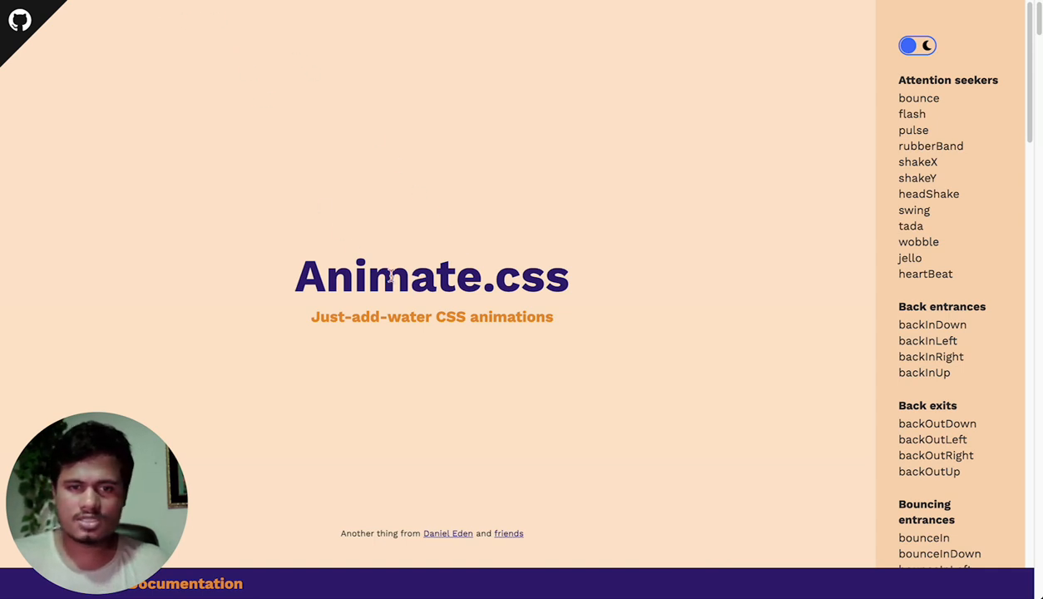
{"action": "left_click_drag", "start_coordinate": [491, 284], "coordinate": [562, 284]}
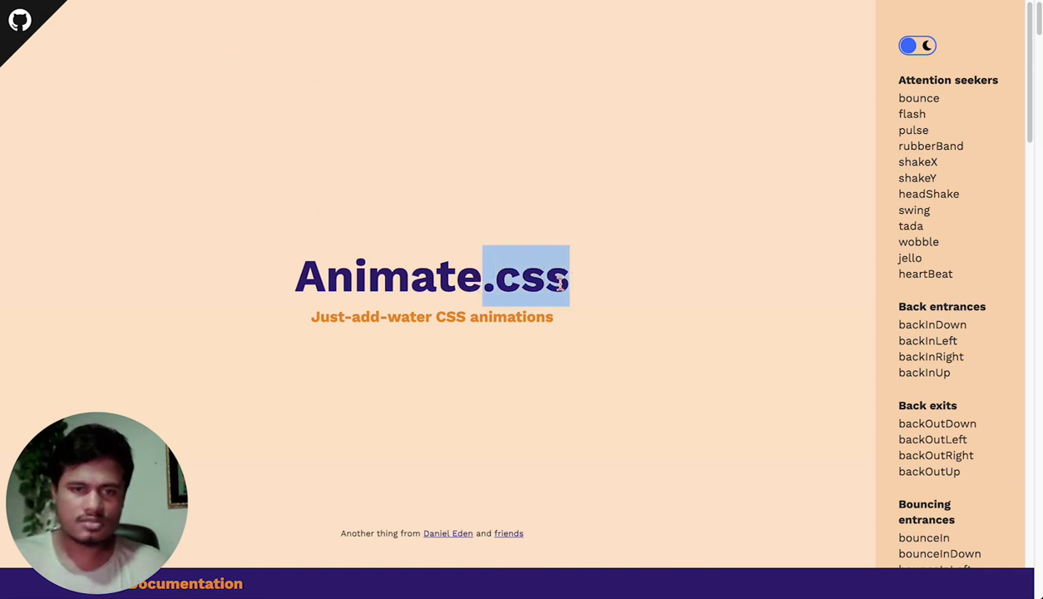
{"action": "left_click_drag", "start_coordinate": [295, 275], "coordinate": [583, 292]}
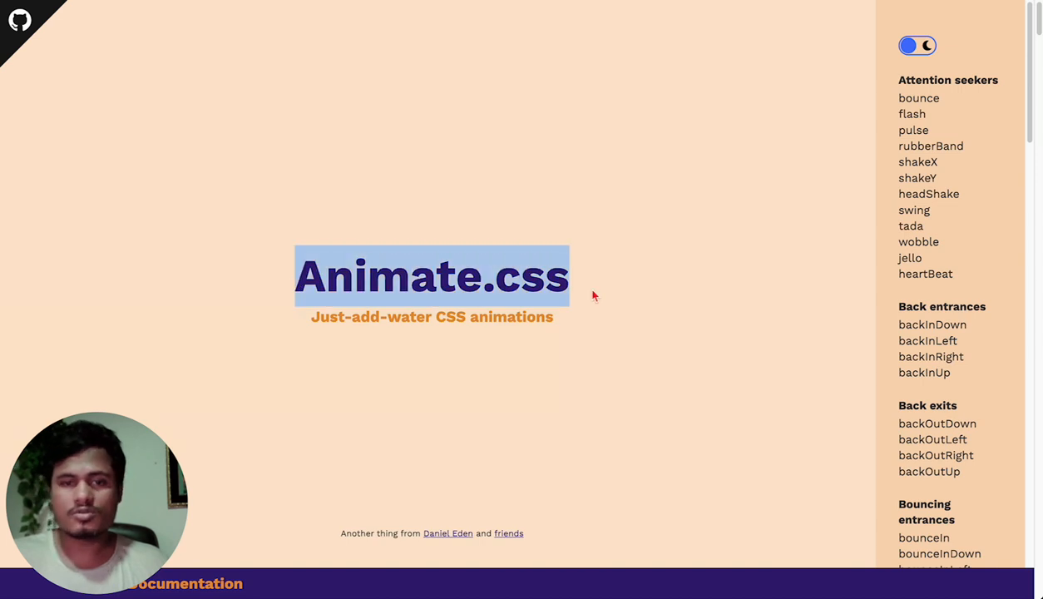
Search Google for the highlighted "Animate.css" text and open the official Animate.css library site from the results.
{"action": "right_click", "coordinate": [493, 280]}
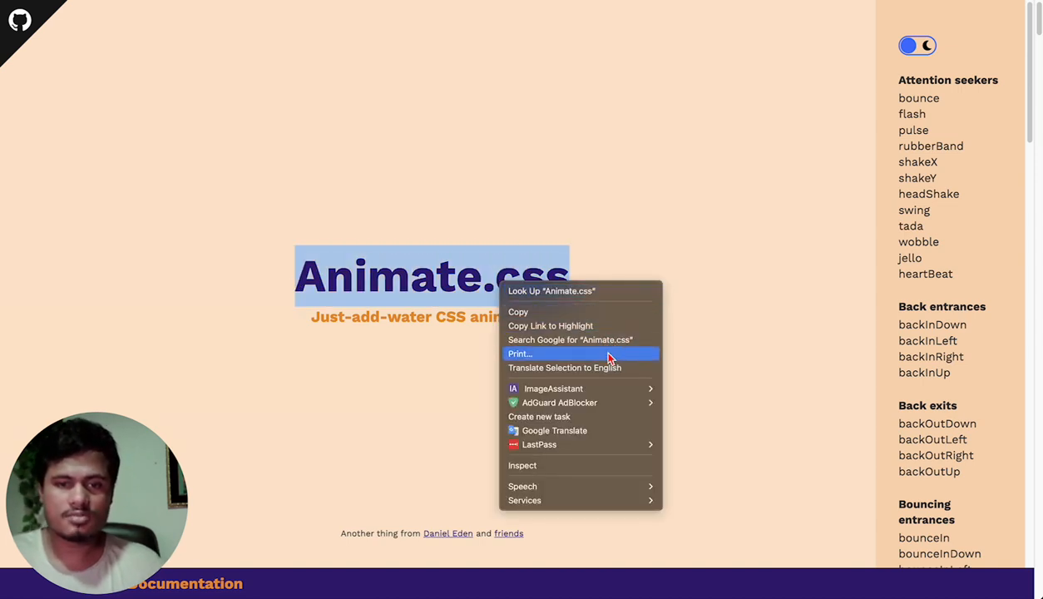
{"action": "left_click", "coordinate": [612, 330]}
{"action": "right_click", "coordinate": [510, 276]}
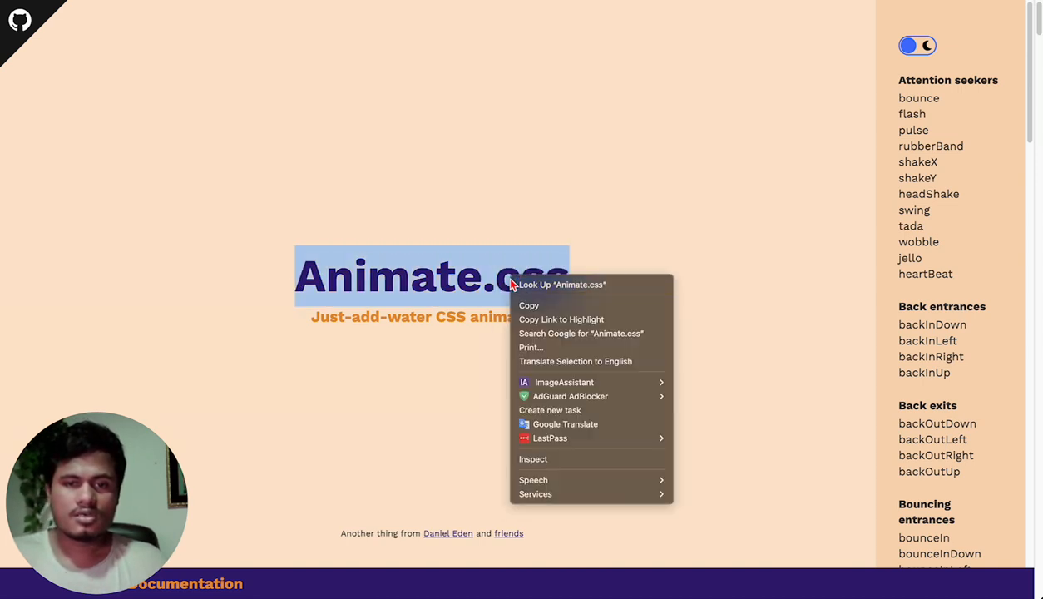
{"action": "left_click", "coordinate": [599, 335]}
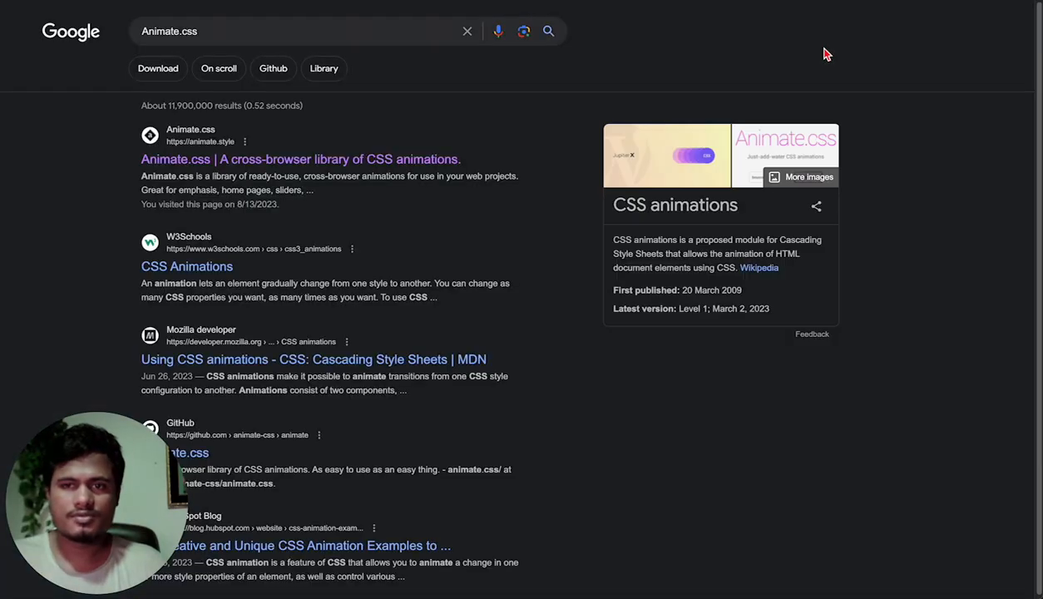
{"action": "left_click", "coordinate": [295, 159]}
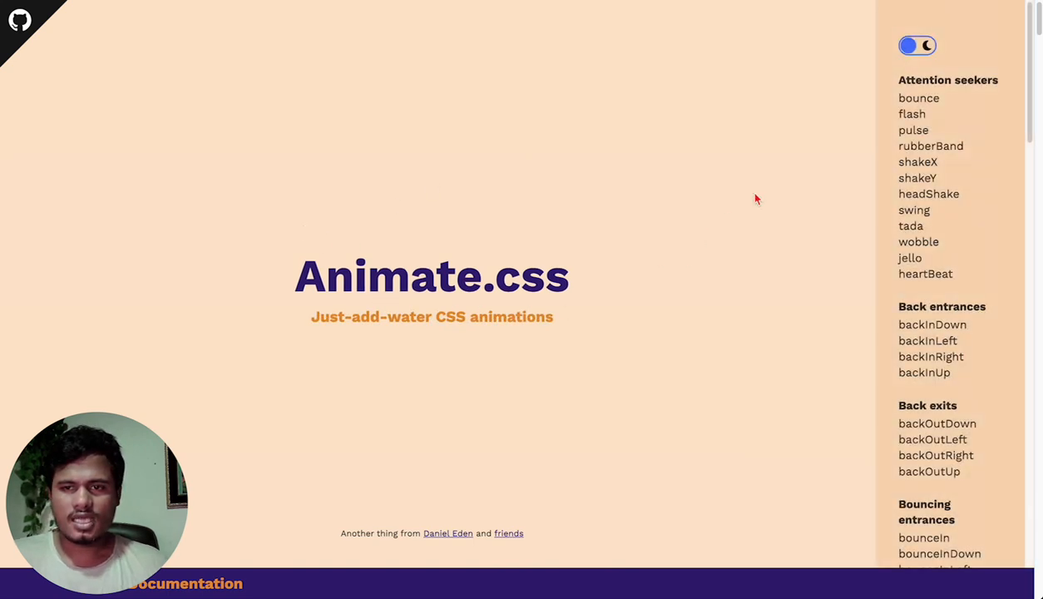
Preview the bounce animation and look through the full list of animation categories down to the sliding exits.
{"action": "left_click", "coordinate": [919, 100]}
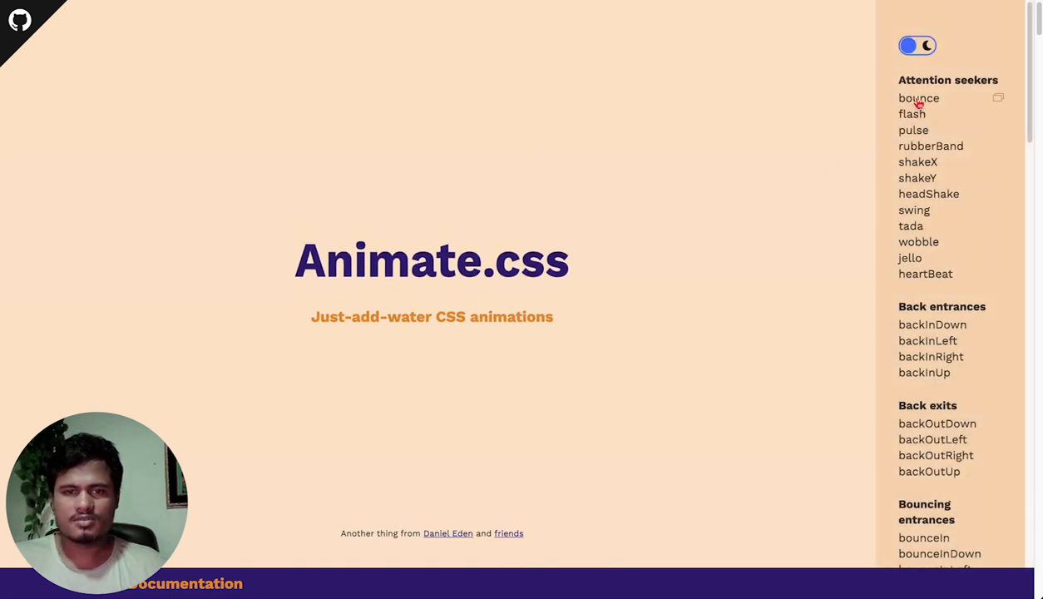
{"action": "scroll", "coordinate": [951, 360], "scroll_direction": "down", "scroll_amount": 1}
{"action": "scroll", "coordinate": [951, 361], "scroll_direction": "down", "scroll_amount": 5}
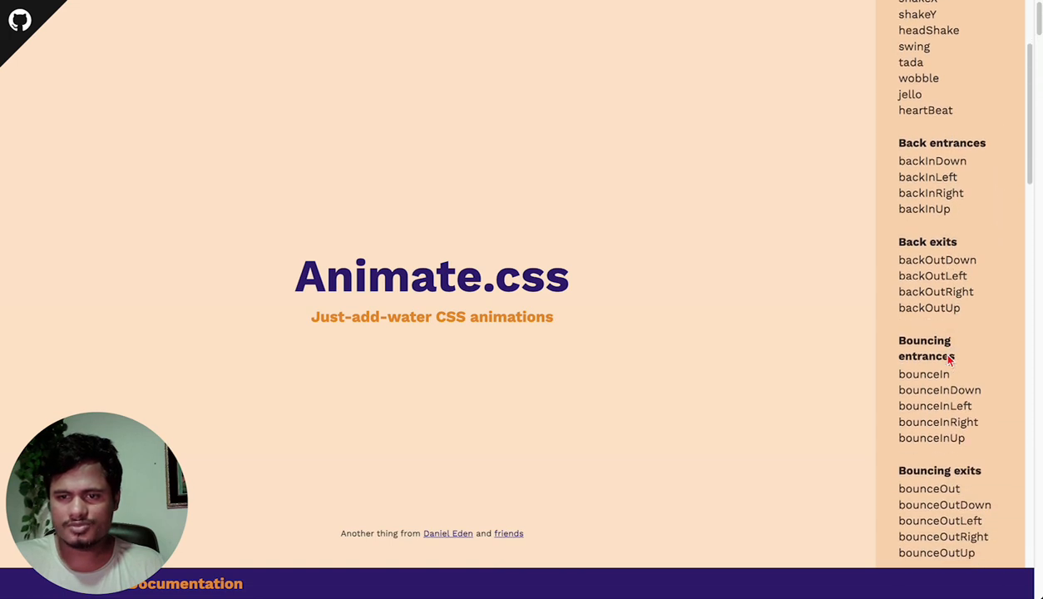
{"action": "scroll", "coordinate": [929, 321], "scroll_direction": "down", "scroll_amount": 10}
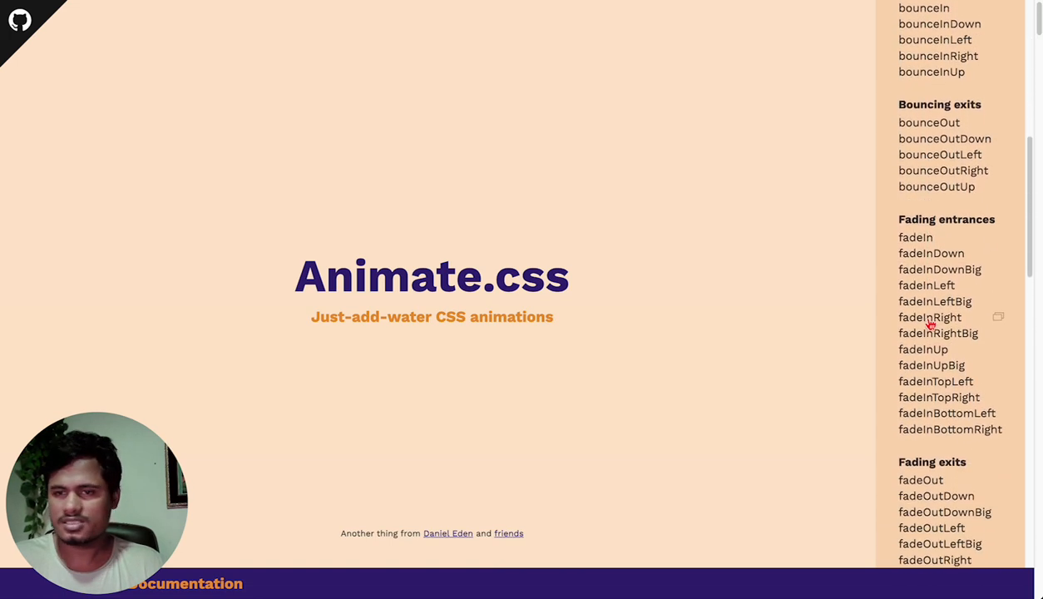
{"action": "scroll", "coordinate": [930, 331], "scroll_direction": "down", "scroll_amount": 5}
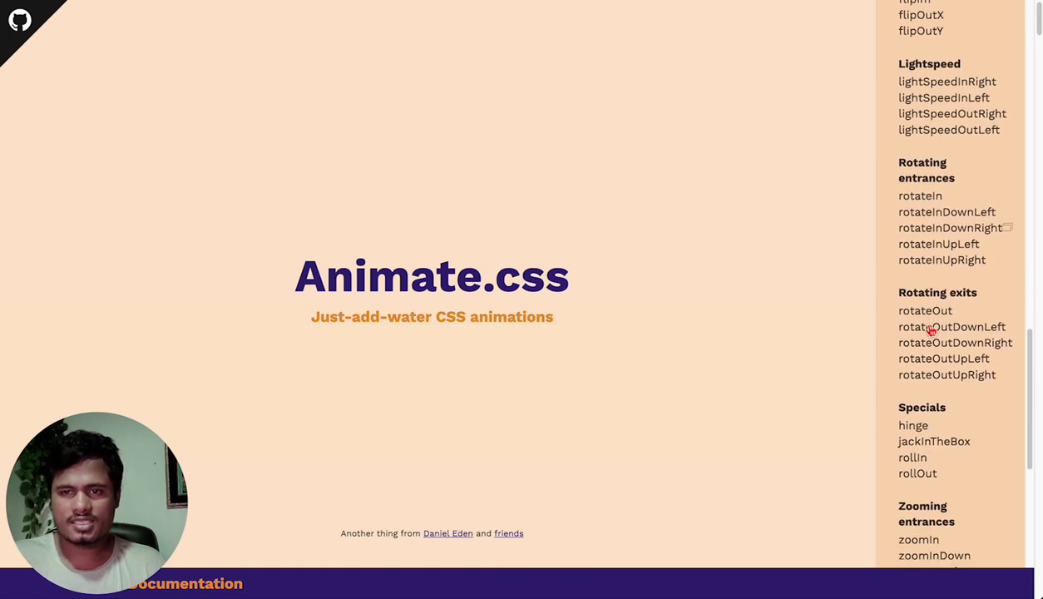
{"action": "scroll", "coordinate": [930, 330], "scroll_direction": "down", "scroll_amount": 1}
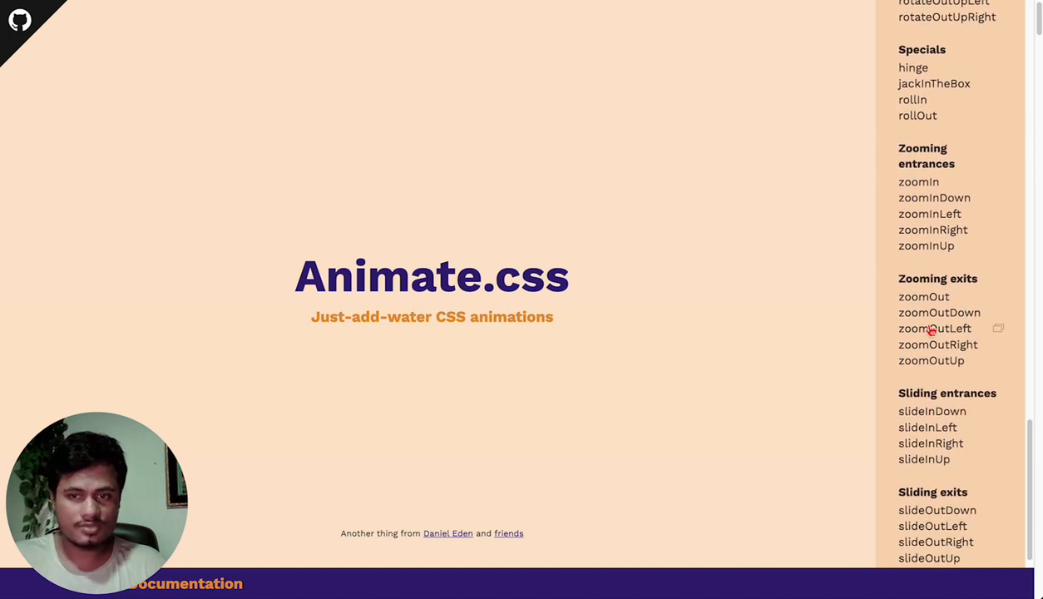
{"action": "scroll", "coordinate": [932, 324], "scroll_direction": "up", "scroll_amount": 20}
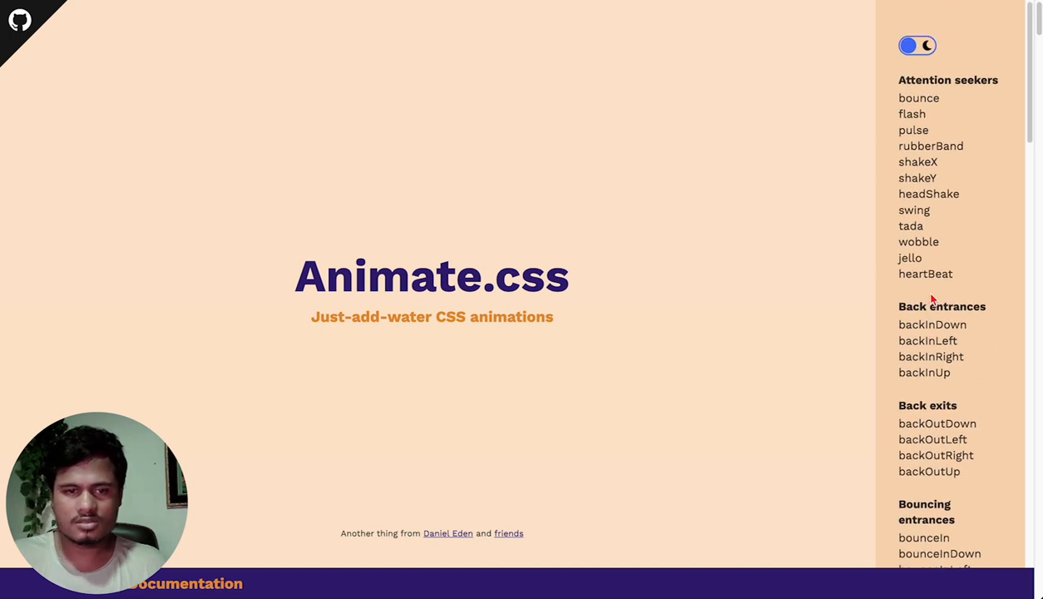
Preview the shakeX, swing, backInDown and backOutRight animations on the title.
{"action": "left_click", "coordinate": [928, 169]}
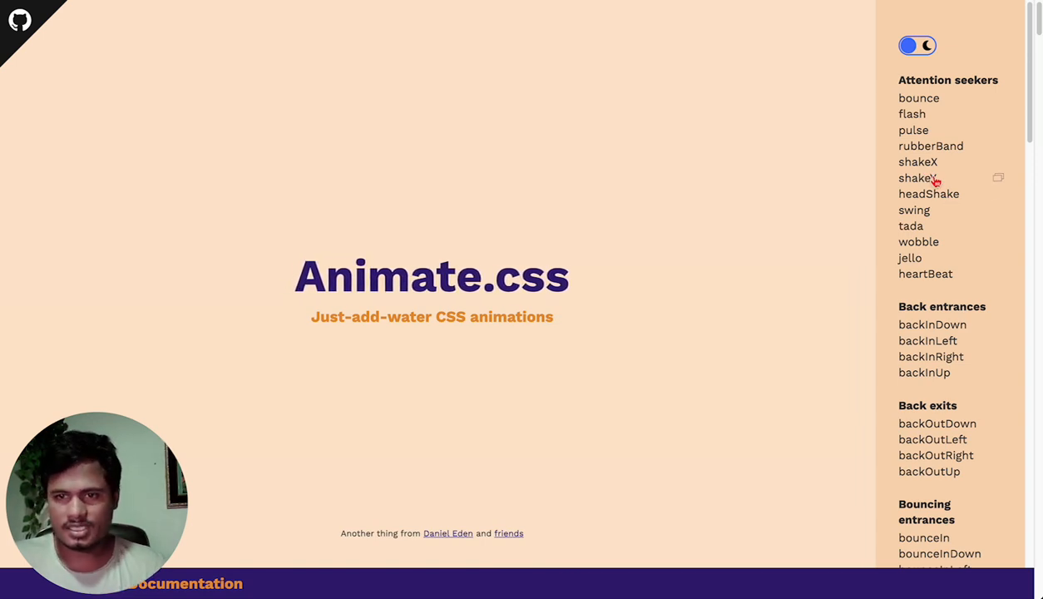
{"action": "left_click", "coordinate": [925, 215]}
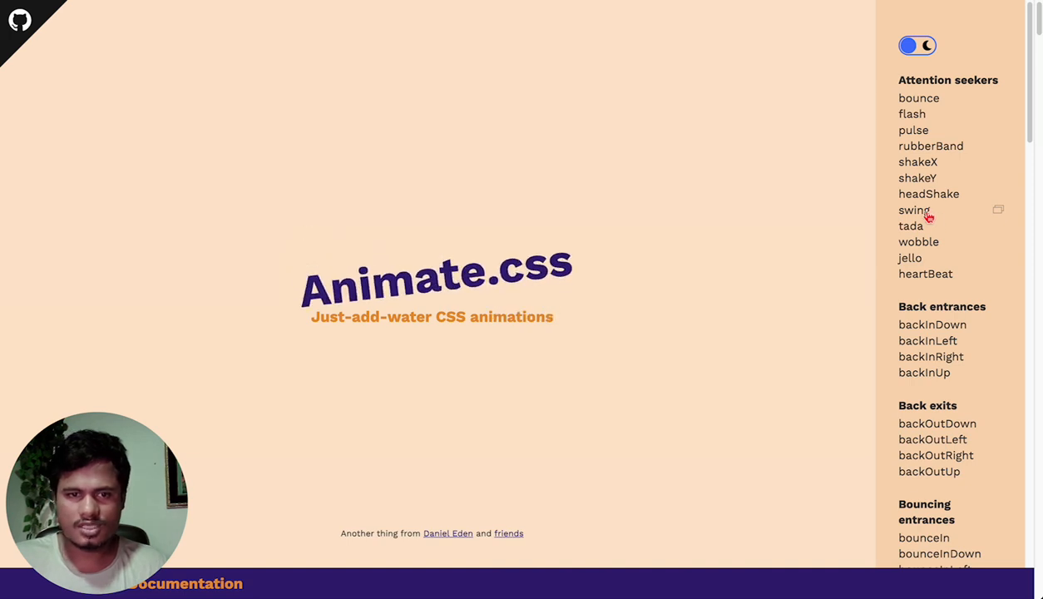
{"action": "scroll", "coordinate": [948, 367], "scroll_direction": "down", "scroll_amount": 3}
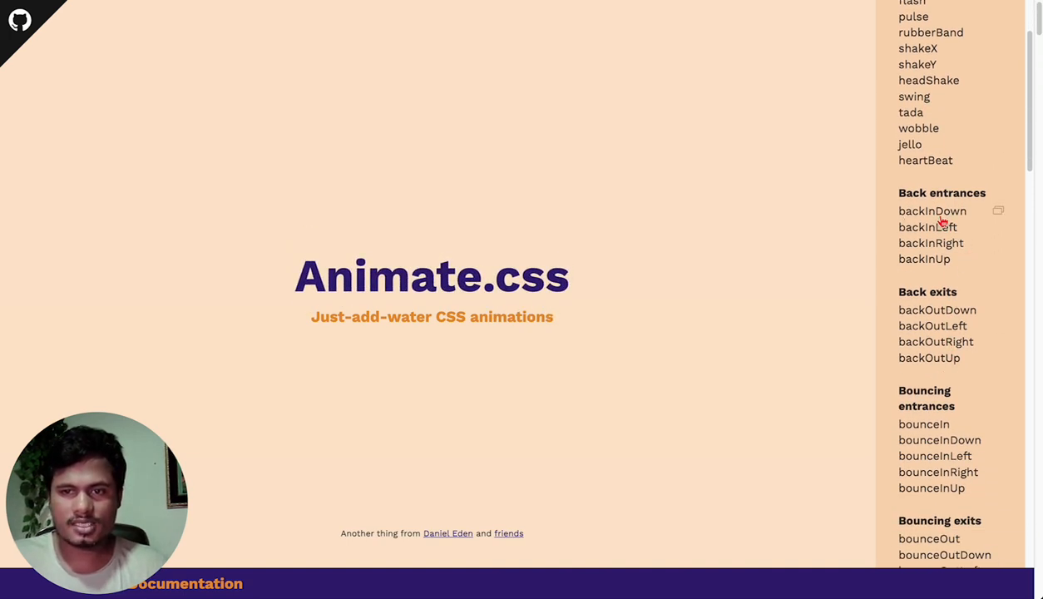
{"action": "left_click", "coordinate": [941, 218]}
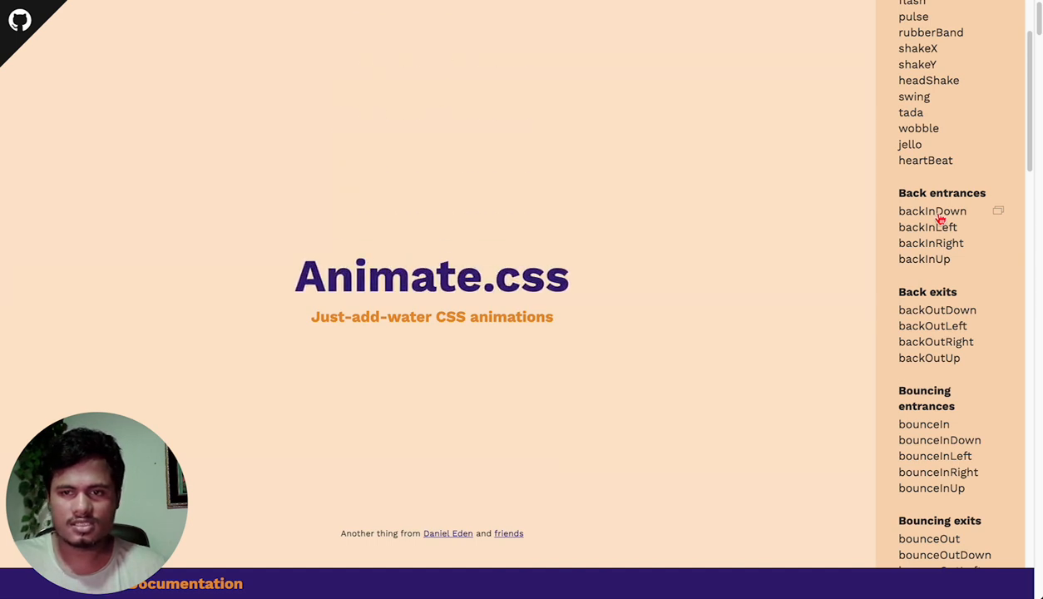
{"action": "left_click", "coordinate": [941, 350]}
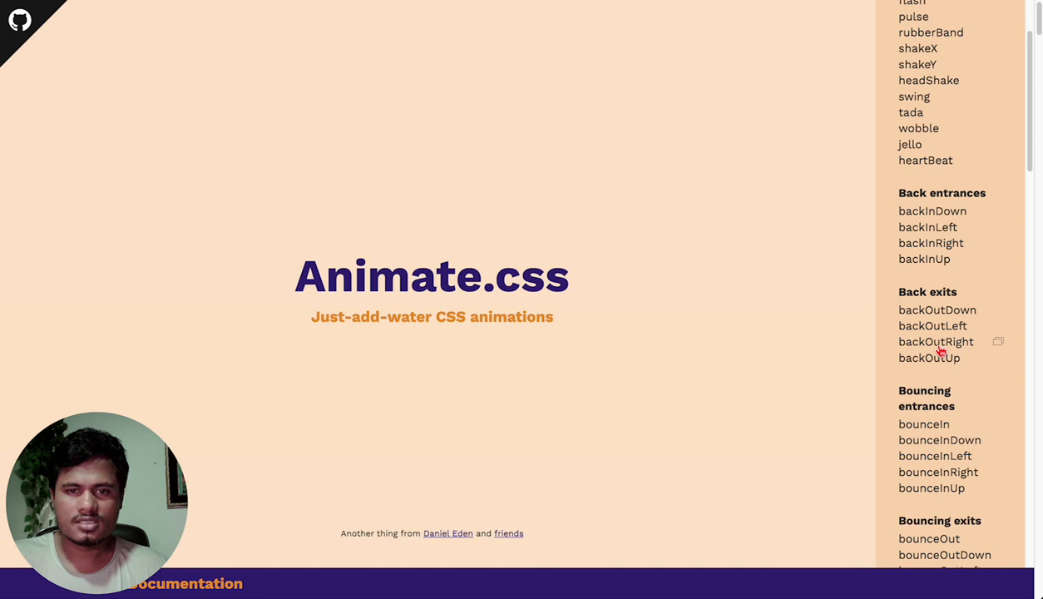
Preview the fadeOutRightBig, fadeOutDownBig and fadeInBottomLeft animations on the title.
{"action": "scroll", "coordinate": [915, 366], "scroll_direction": "down", "scroll_amount": 8}
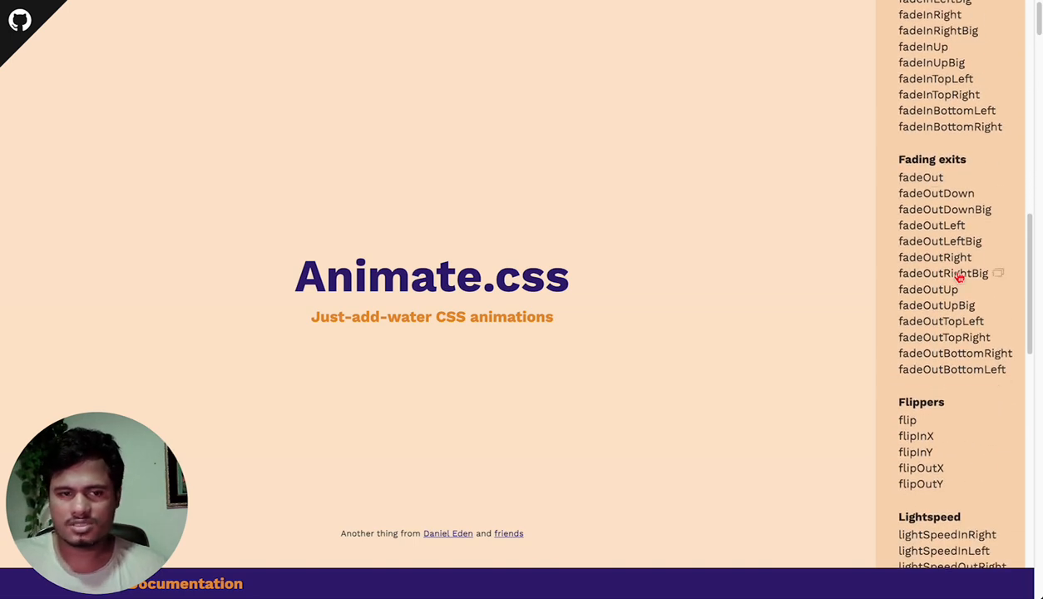
{"action": "left_click", "coordinate": [959, 279]}
{"action": "left_click", "coordinate": [951, 218]}
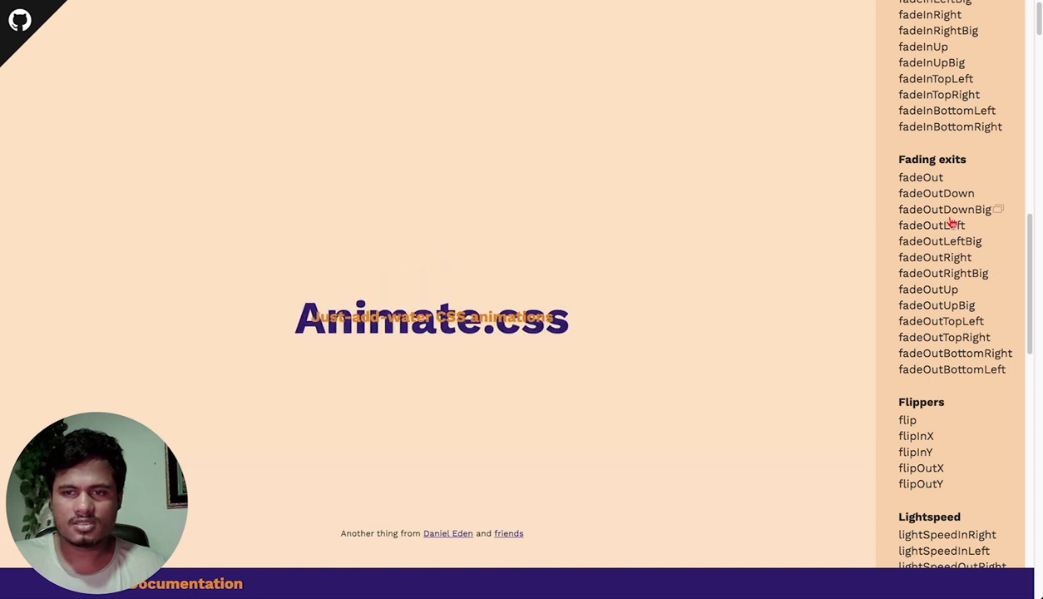
{"action": "left_click", "coordinate": [942, 112]}
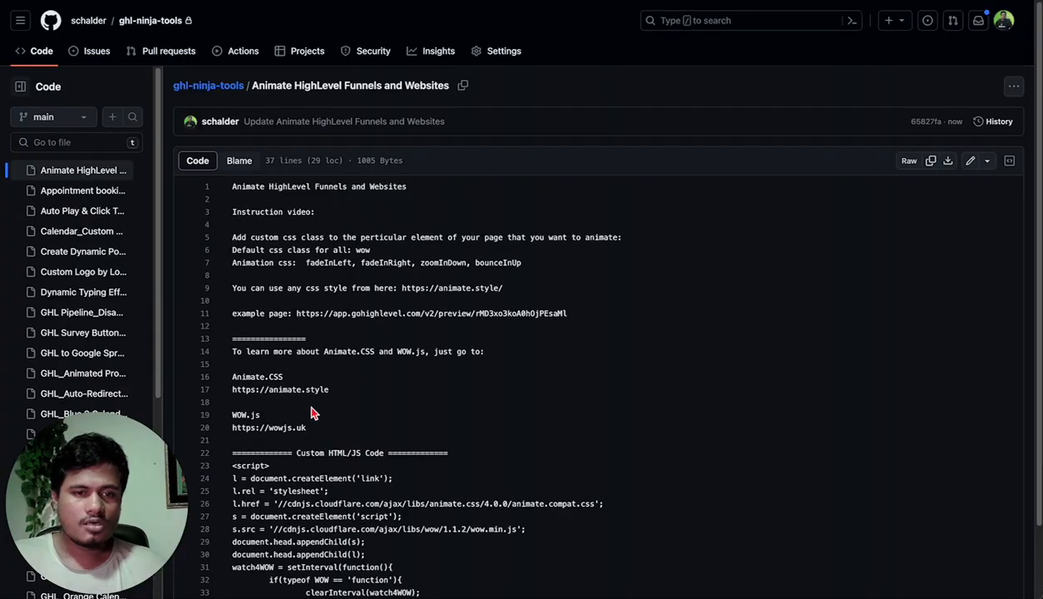
Copy the complete custom HTML/JS script block from the "Animate HighLevel Funnels and Websites" file on GitHub.
{"action": "scroll", "coordinate": [314, 413], "scroll_direction": "down", "scroll_amount": 2}
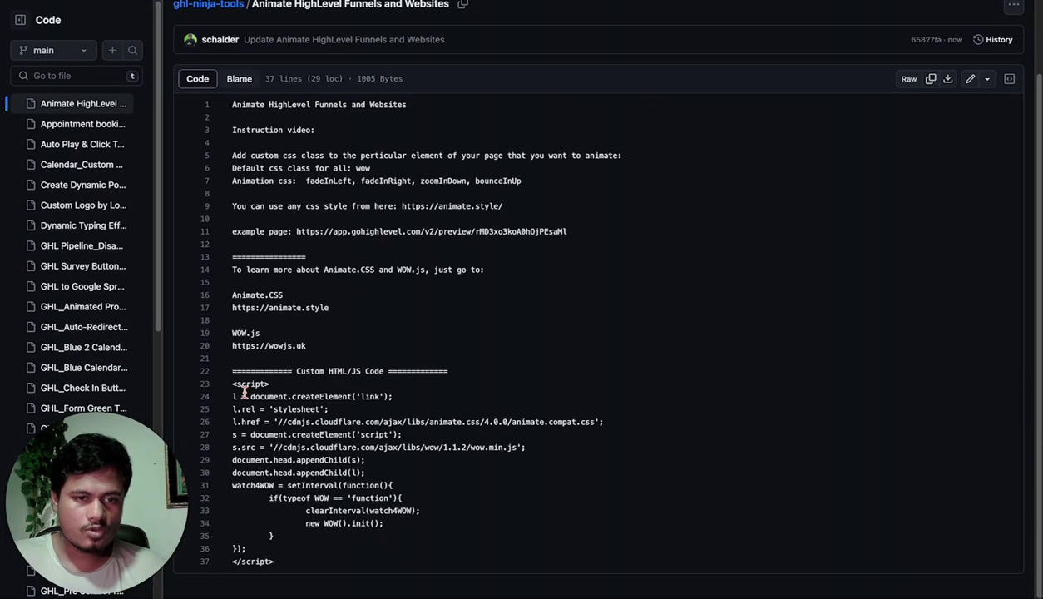
{"action": "left_click_drag", "start_coordinate": [230, 384], "coordinate": [281, 569]}
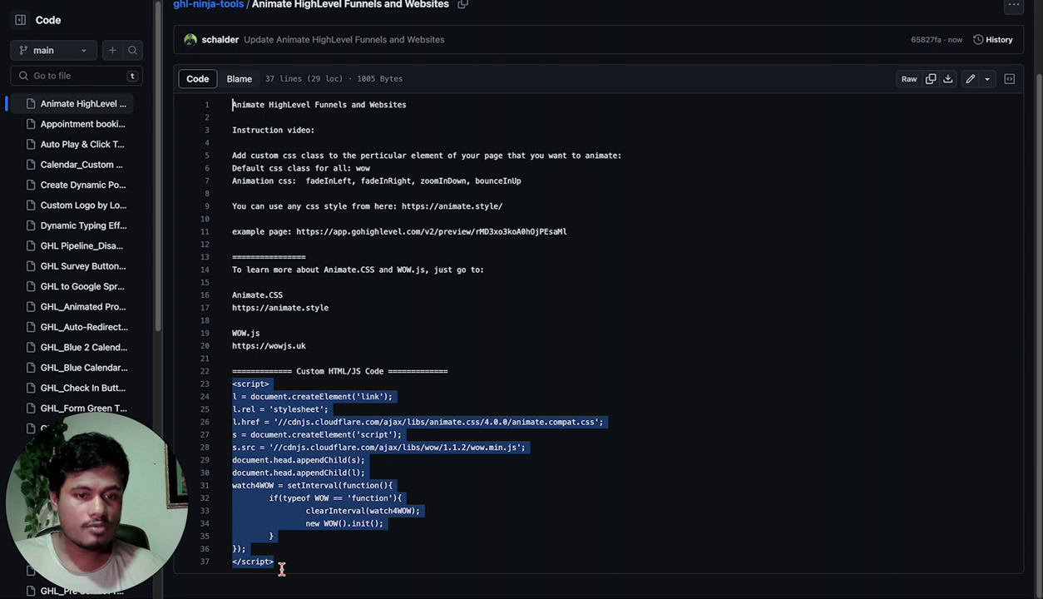
{"action": "scroll", "coordinate": [440, 435], "scroll_direction": "up", "scroll_amount": 2}
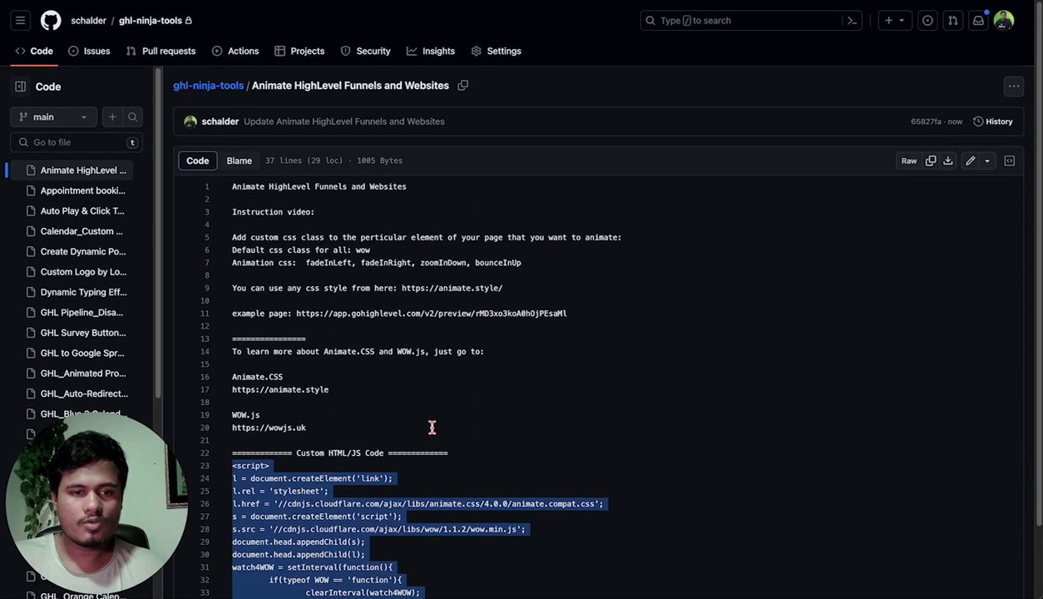
{"action": "left_click", "coordinate": [465, 351]}
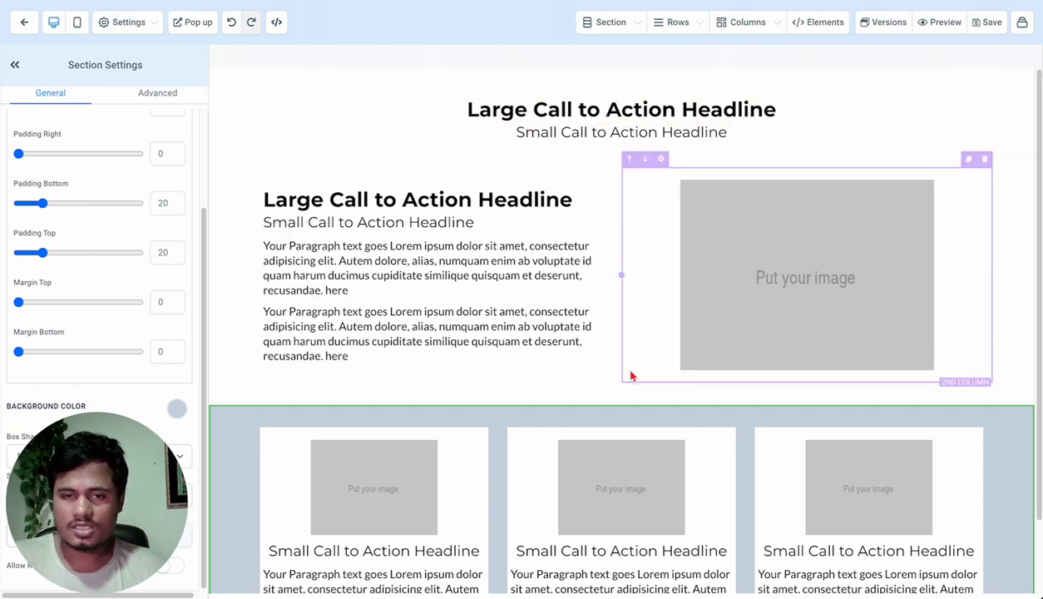
Switch to the funnel page builder and add a Custom HTML/Javascript element below the top sub-headline.
{"action": "scroll", "coordinate": [622, 373], "scroll_direction": "down", "scroll_amount": 1}
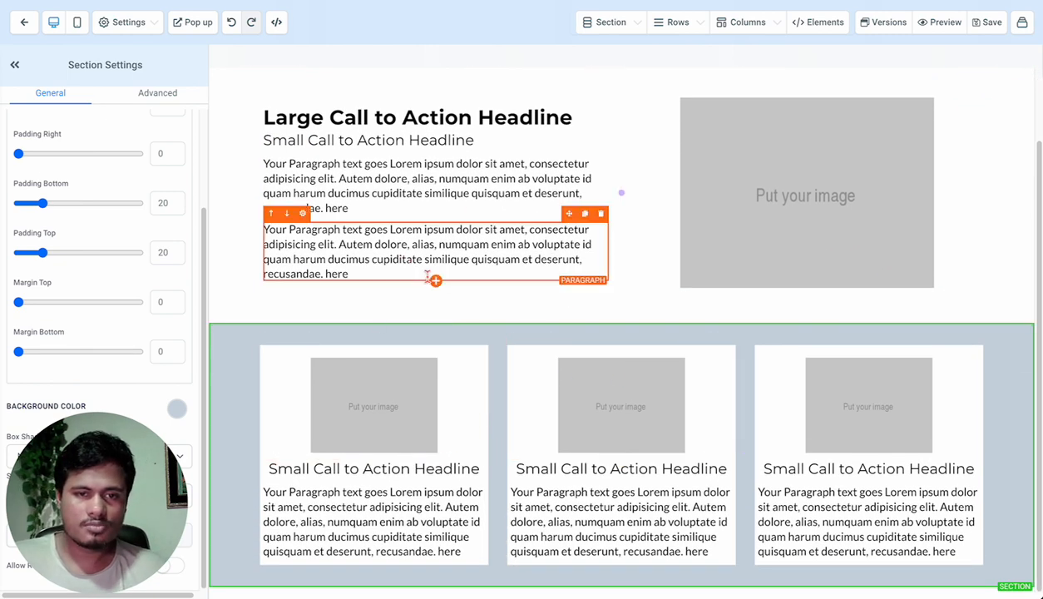
{"action": "scroll", "coordinate": [564, 202], "scroll_direction": "up", "scroll_amount": 1}
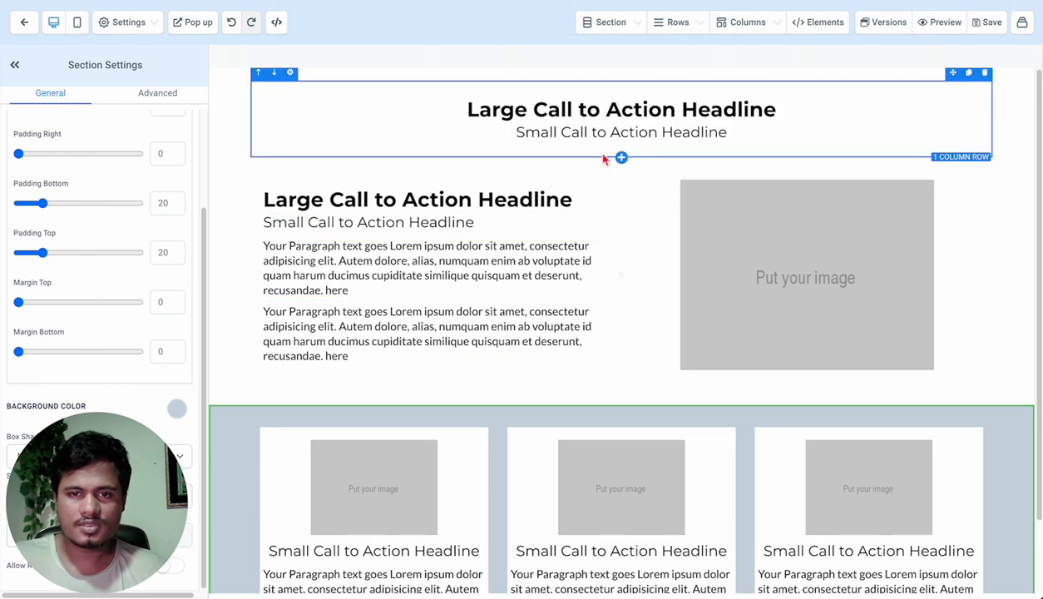
{"action": "left_click", "coordinate": [622, 143]}
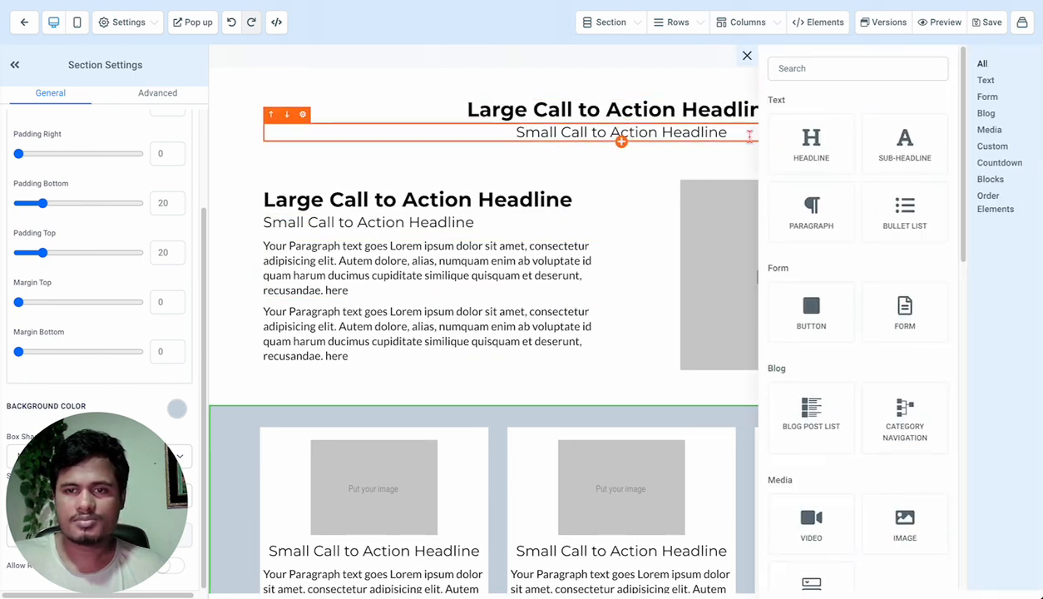
{"action": "scroll", "coordinate": [869, 384], "scroll_direction": "down", "scroll_amount": 4}
{"action": "left_click", "coordinate": [829, 424]}
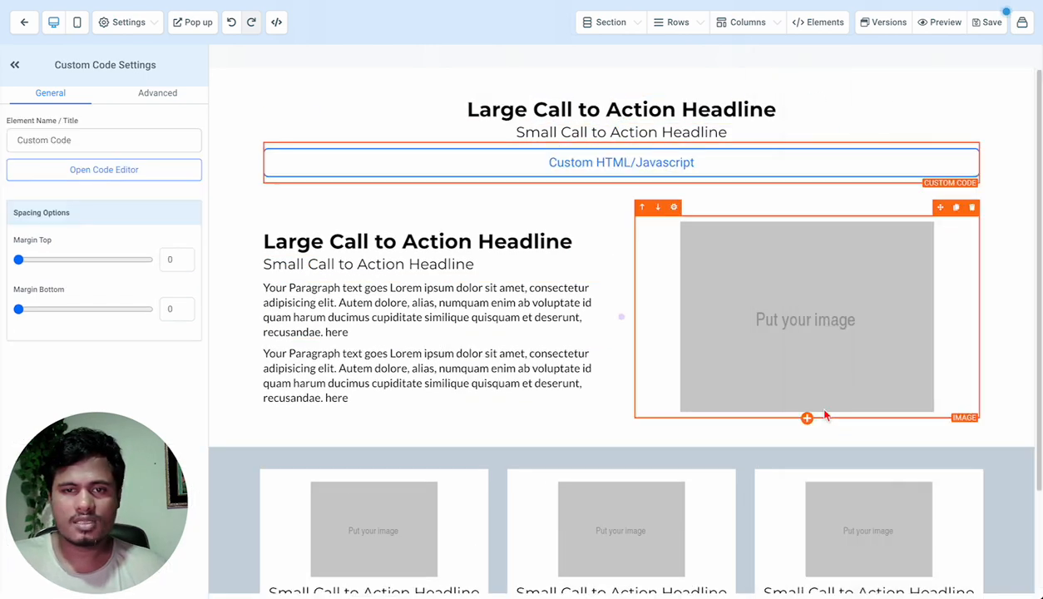
Paste the copied Animate.css and WOW.js script into the custom code element, save it, and reopen the code to check it.
{"action": "left_click", "coordinate": [181, 172]}
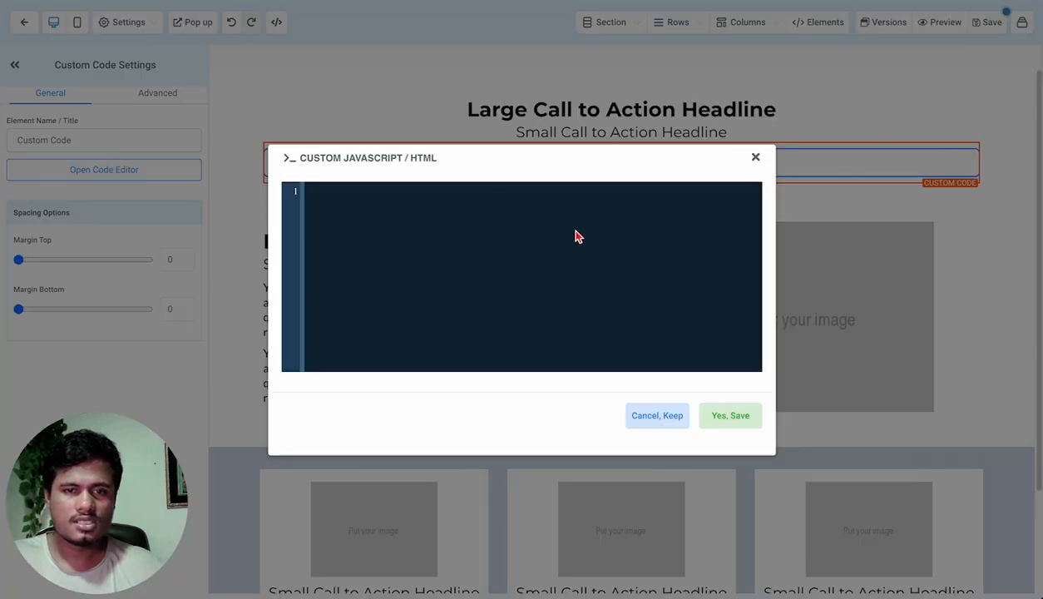
{"action": "key", "text": "ctrl+v"}
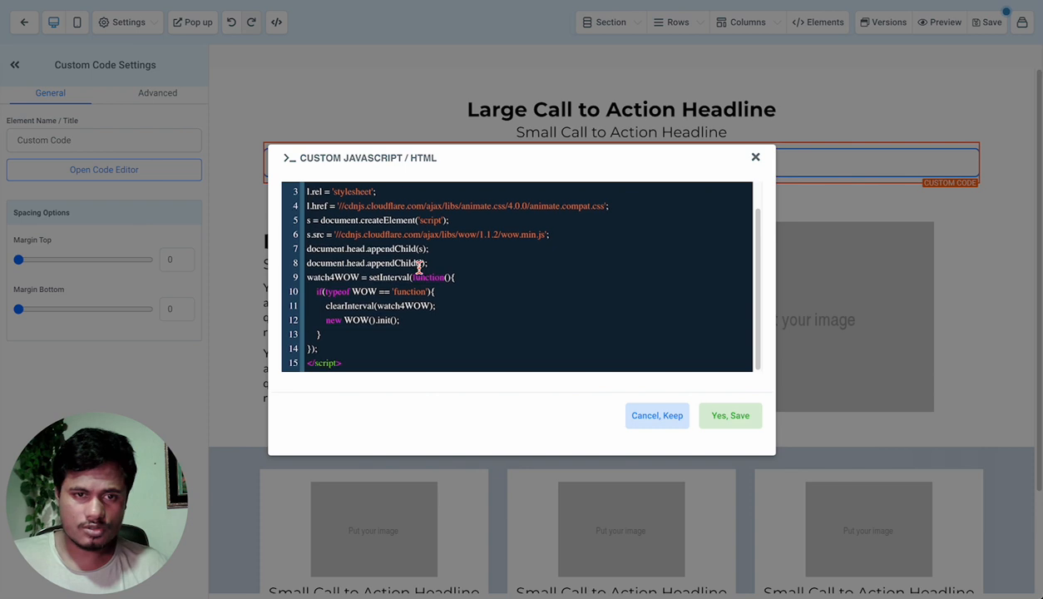
{"action": "scroll", "coordinate": [408, 263], "scroll_direction": "up", "scroll_amount": 1}
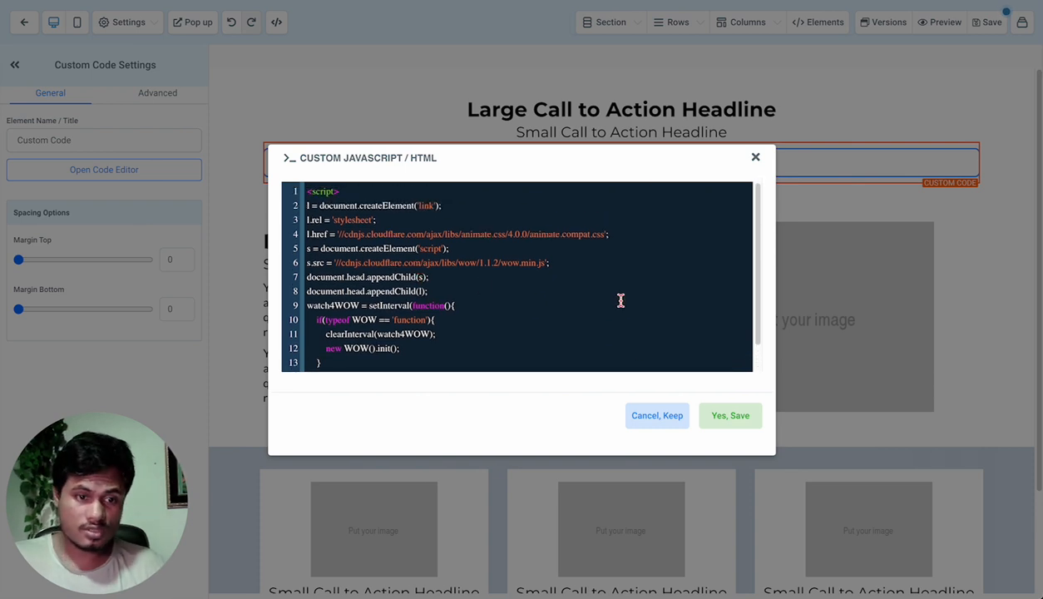
{"action": "left_click", "coordinate": [749, 417]}
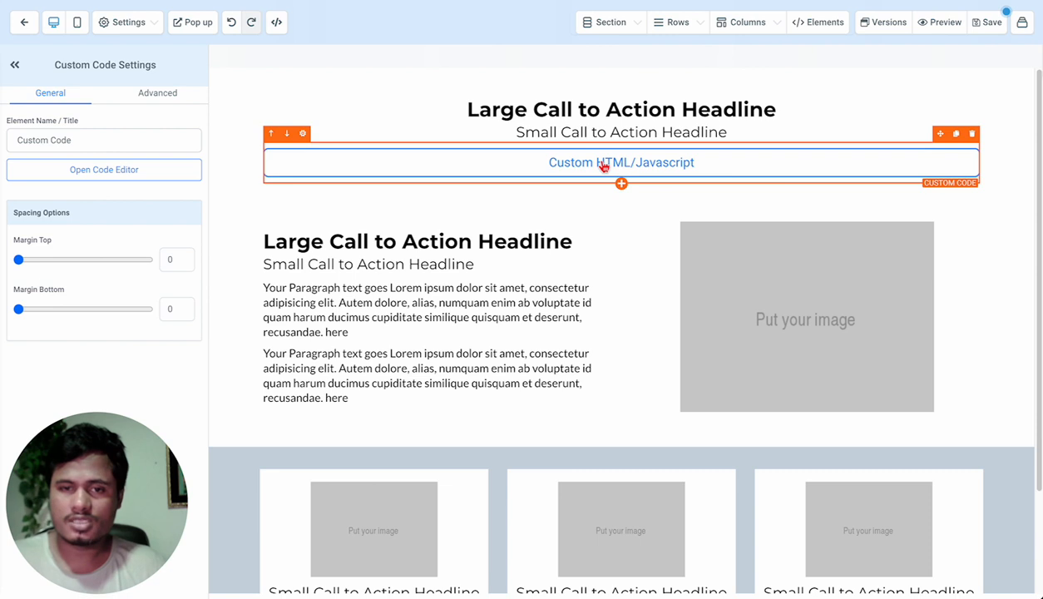
{"action": "left_click", "coordinate": [151, 176]}
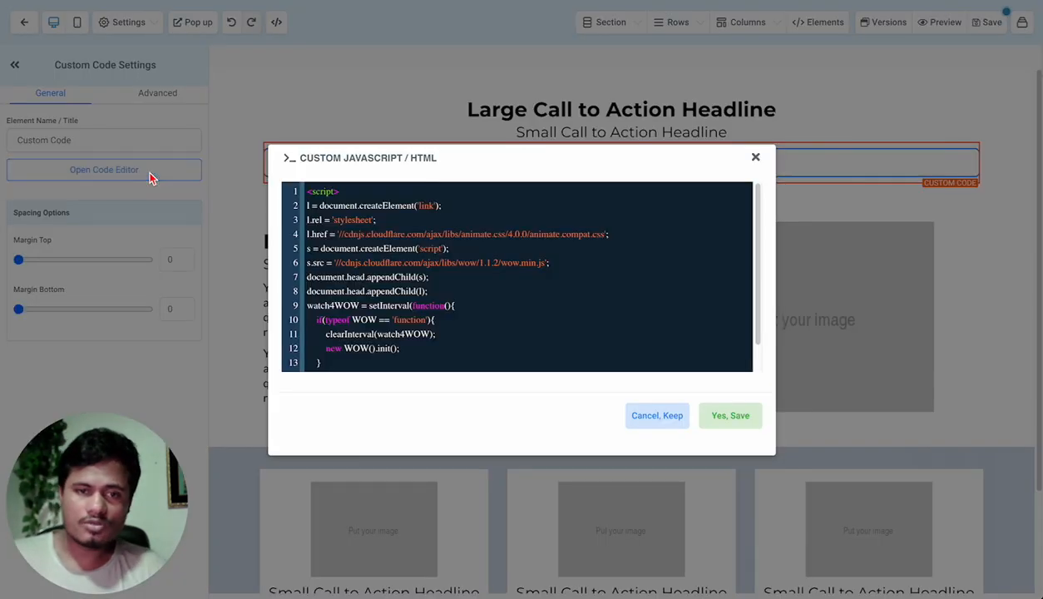
{"action": "left_click", "coordinate": [731, 420]}
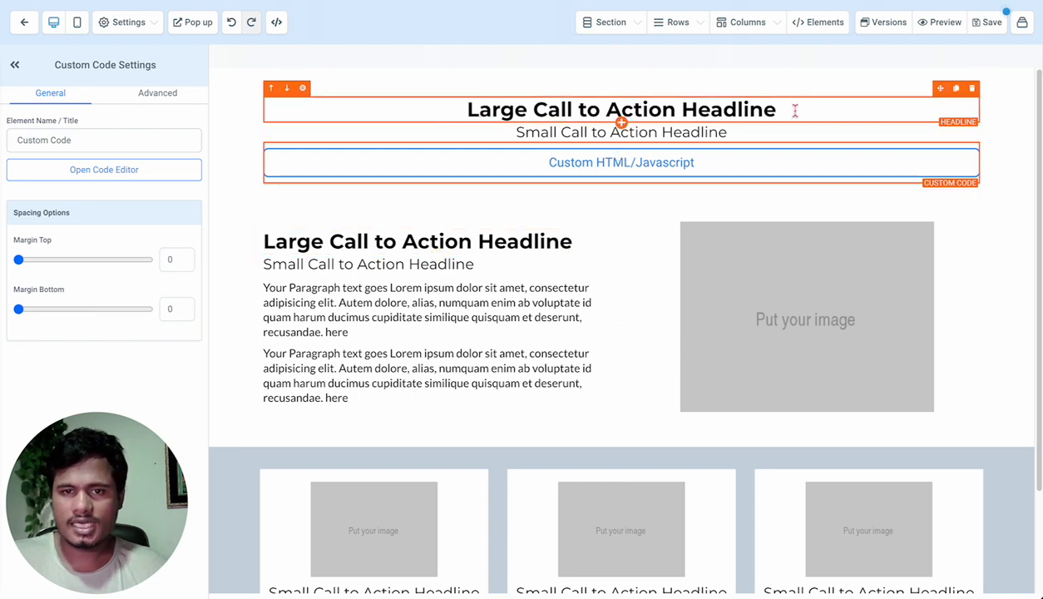
Select the page's top headline, switch to the Animate.css site and search its page for "fade".
{"action": "left_click", "coordinate": [721, 106]}
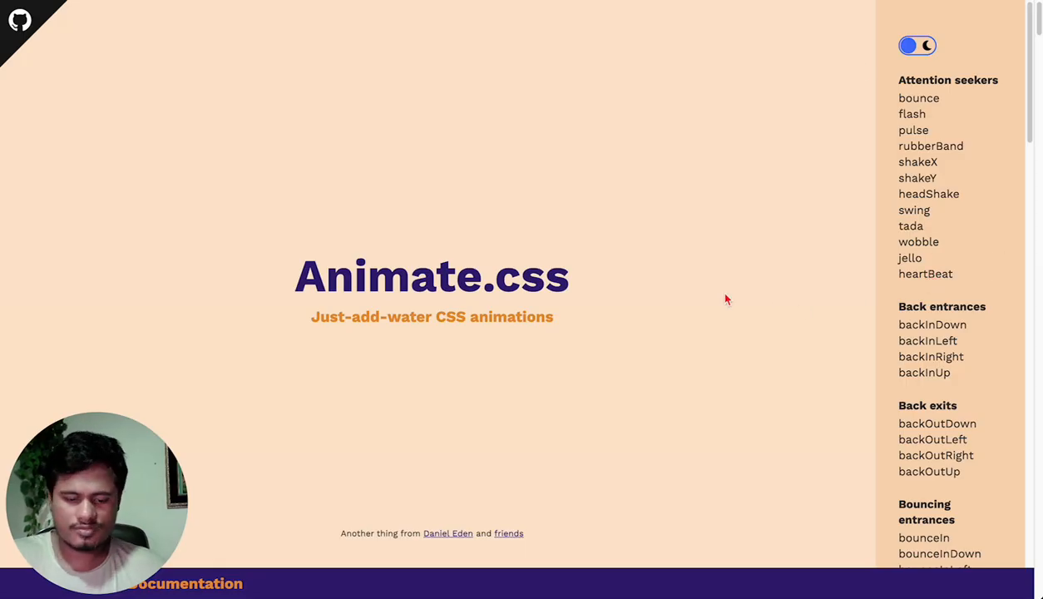
{"action": "key", "text": "ctrl+f"}
{"action": "type", "text": "d"}
{"action": "key", "text": "BackSpace"}
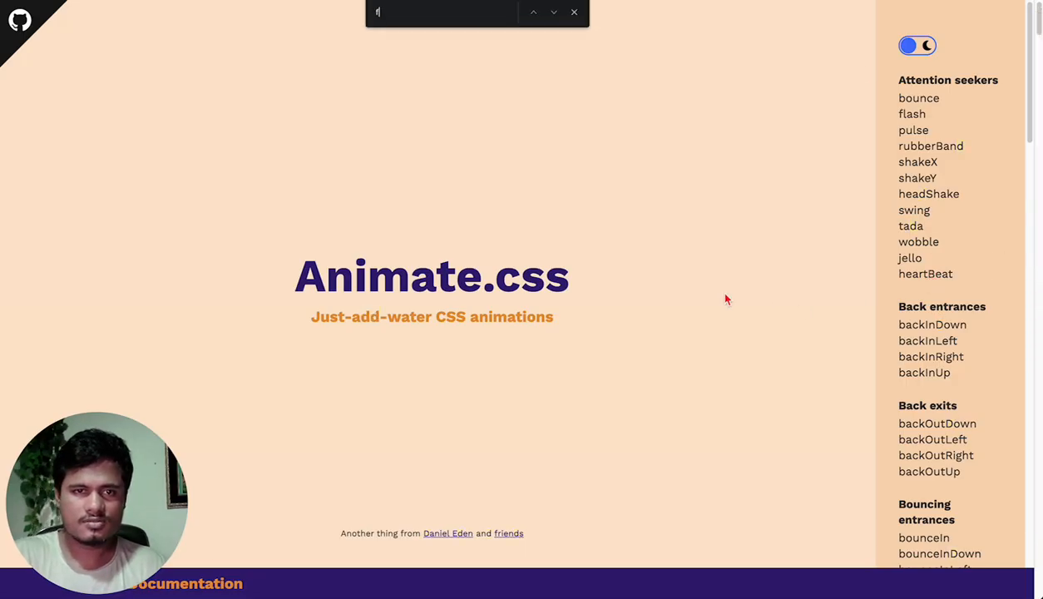
{"action": "type", "text": "fade"}
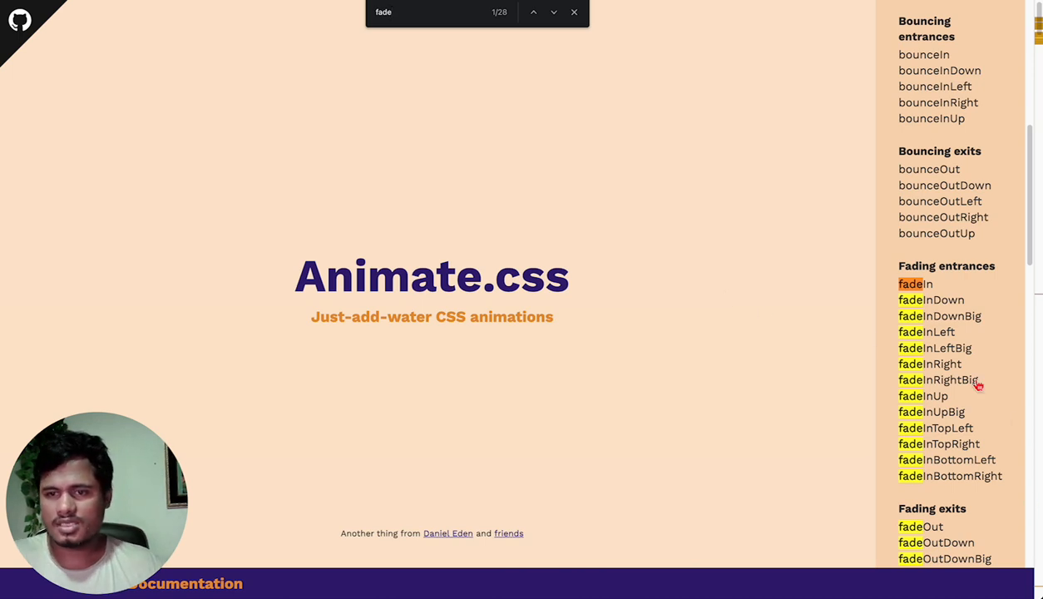
Select the fadeIn class name under Fading entrances, return to the top headline's settings in the page builder, and save the page.
{"action": "scroll", "coordinate": [935, 397], "scroll_direction": "down", "scroll_amount": 1}
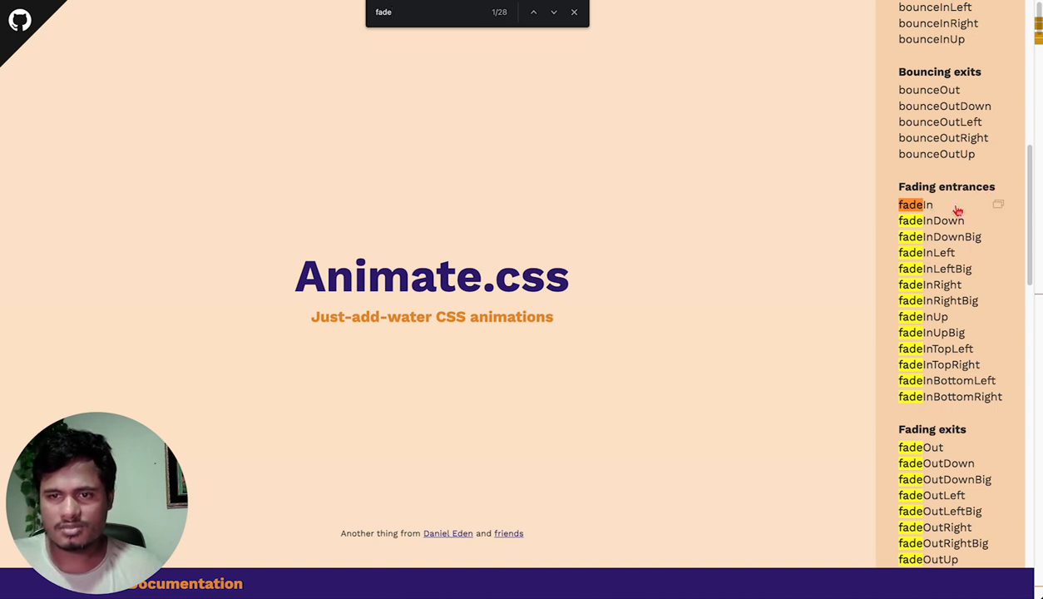
{"action": "left_click_drag", "start_coordinate": [896, 208], "coordinate": [939, 209]}
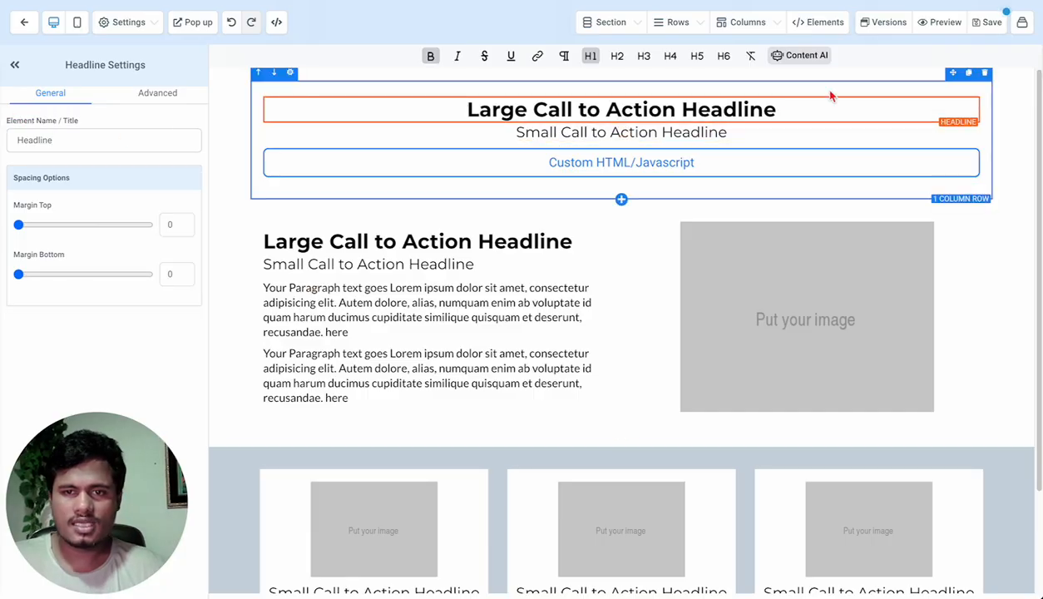
{"action": "left_click", "coordinate": [832, 106]}
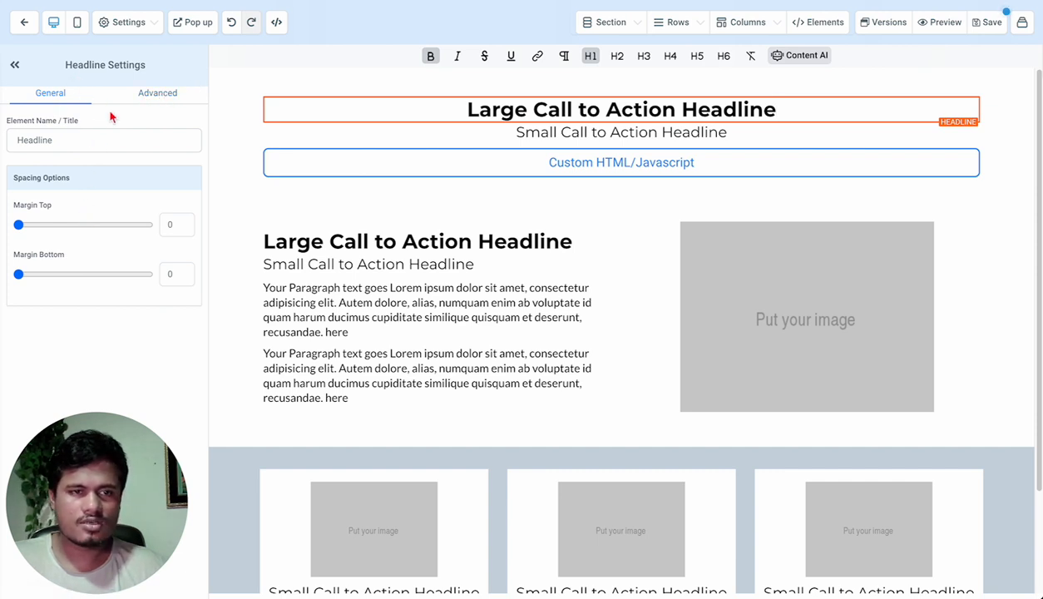
{"action": "left_click", "coordinate": [161, 99]}
{"action": "left_click_drag", "start_coordinate": [83, 485], "coordinate": [836, 444]}
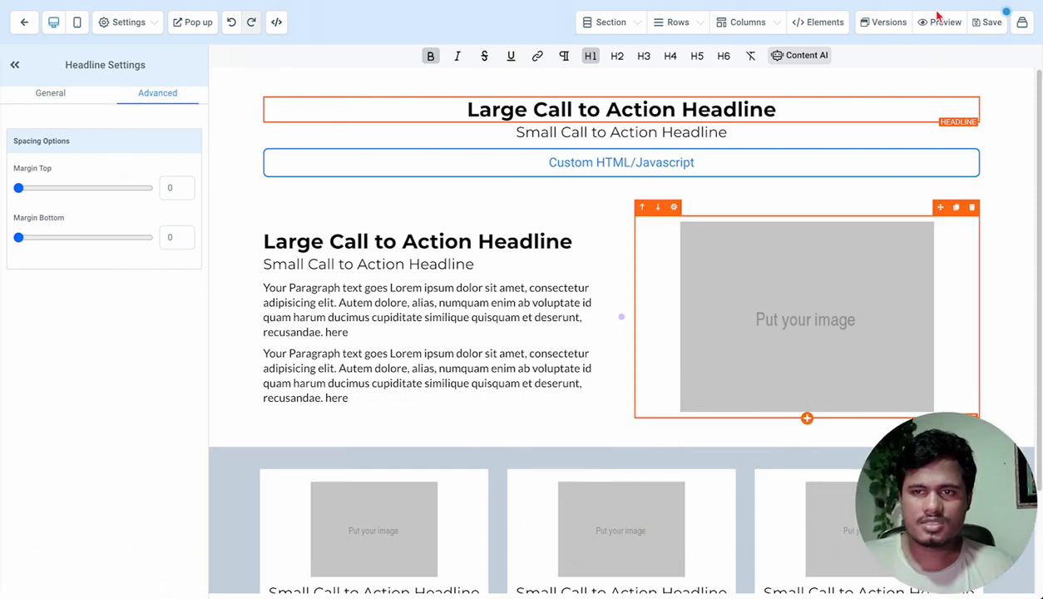
{"action": "left_click", "coordinate": [988, 21]}
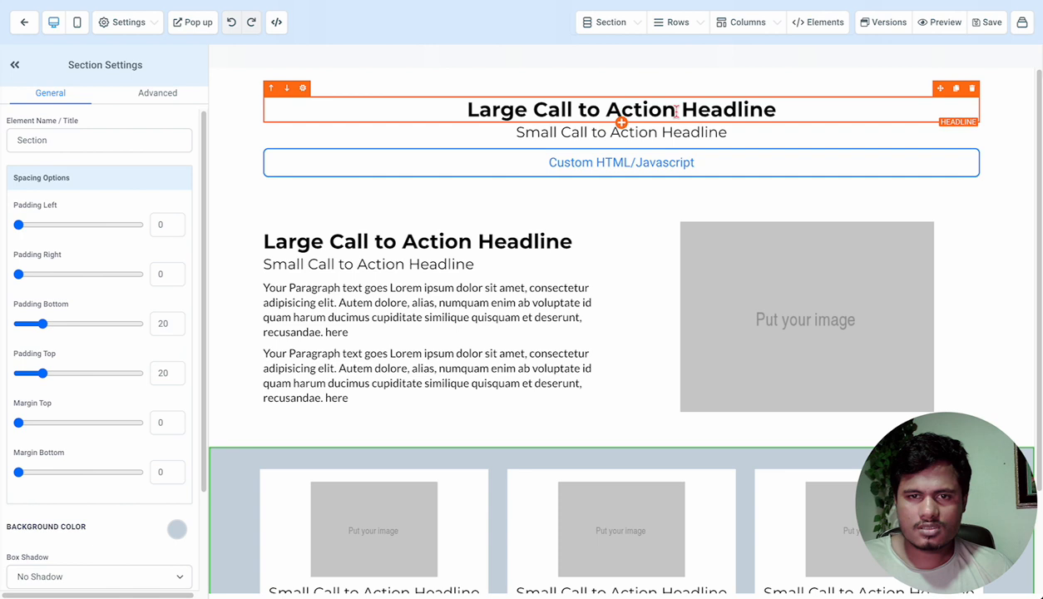
Add the custom classes "wow" and "fadeIn" to the top Large Call to Action Headline.
{"action": "left_click", "coordinate": [619, 112]}
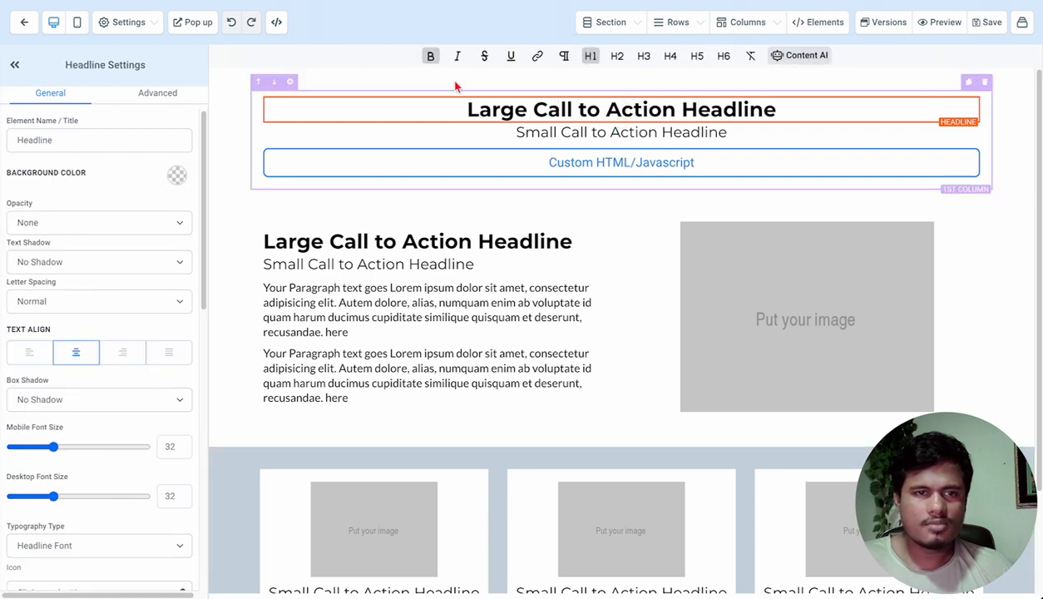
{"action": "left_click", "coordinate": [163, 97]}
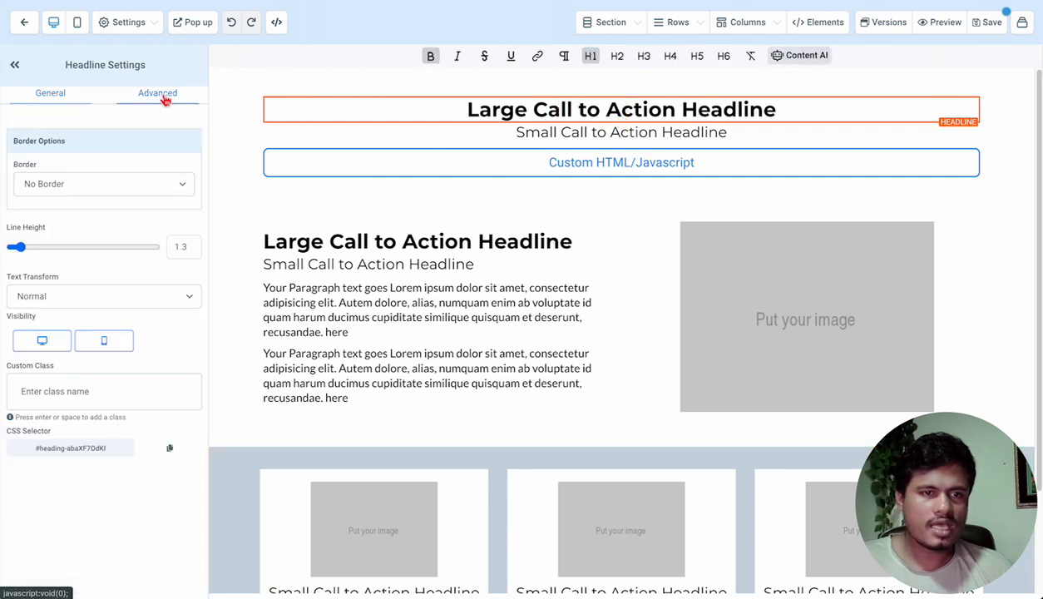
{"action": "left_click", "coordinate": [92, 381]}
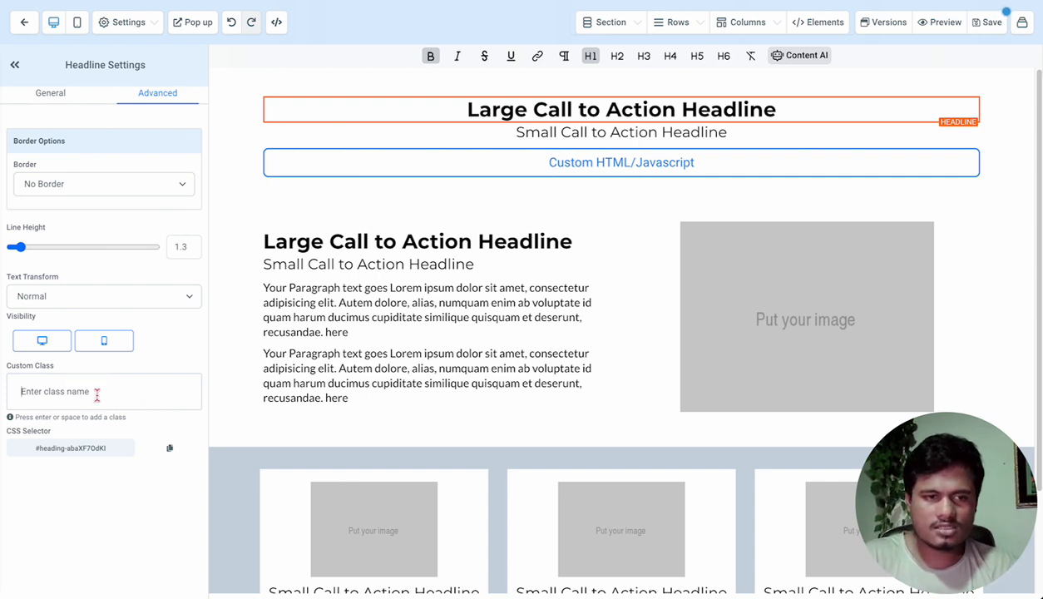
{"action": "type", "text": "wow"}
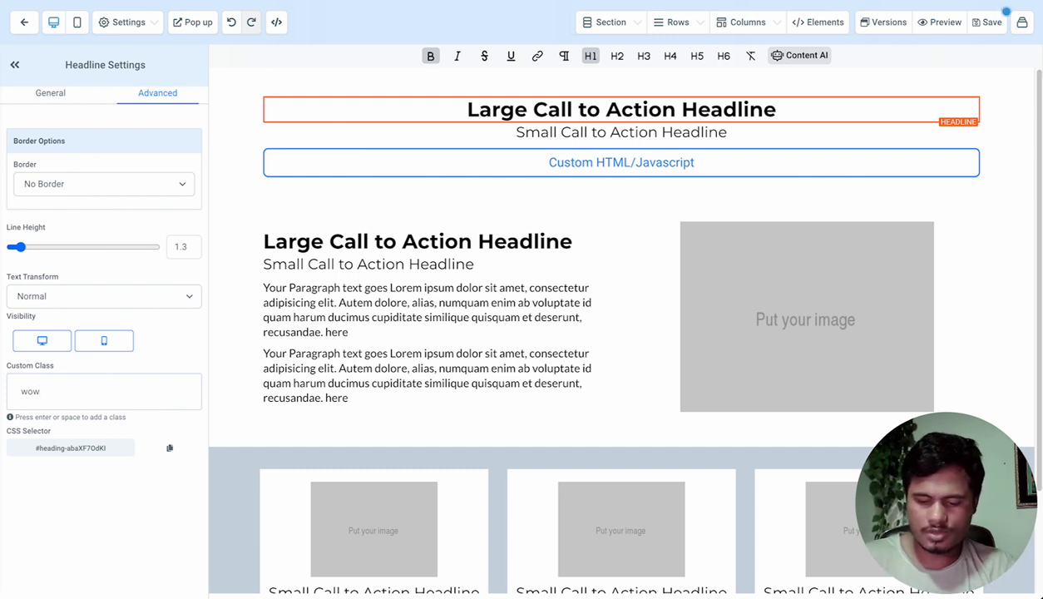
{"action": "key", "text": "Return"}
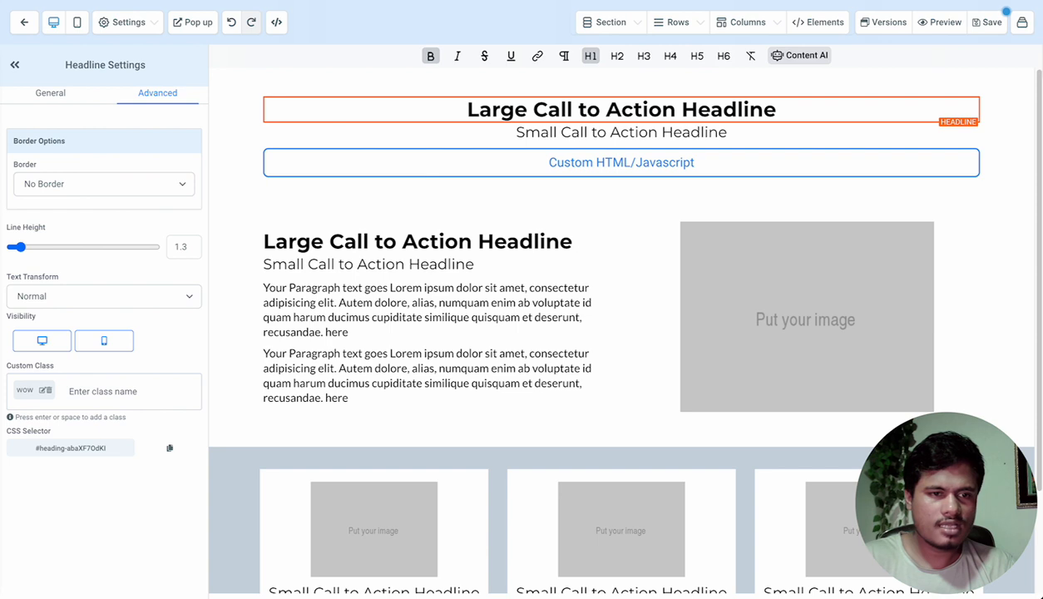
{"action": "type", "text": "fadeIn"}
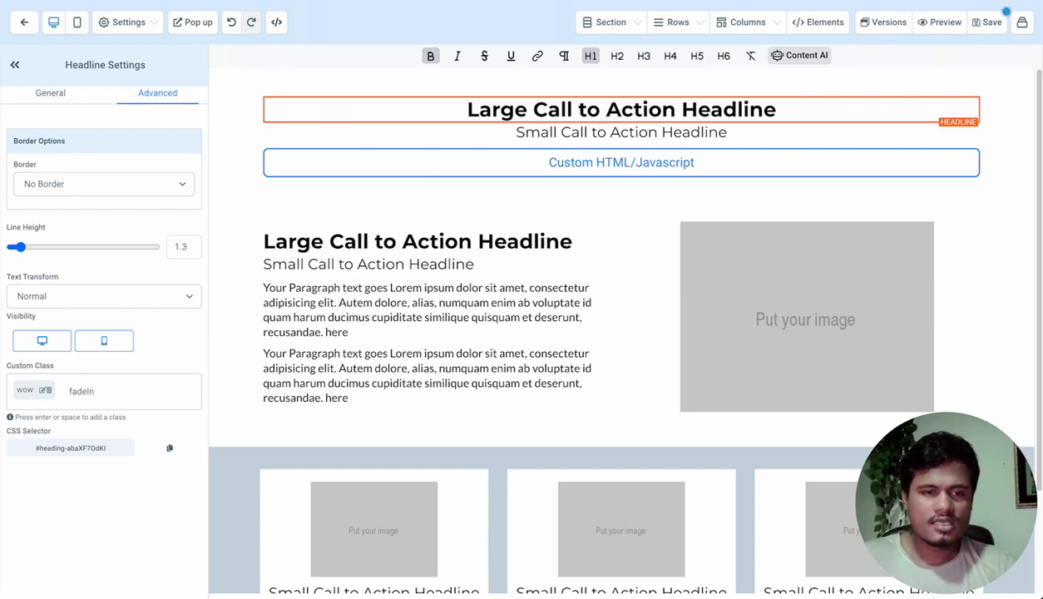
{"action": "key", "text": "Return"}
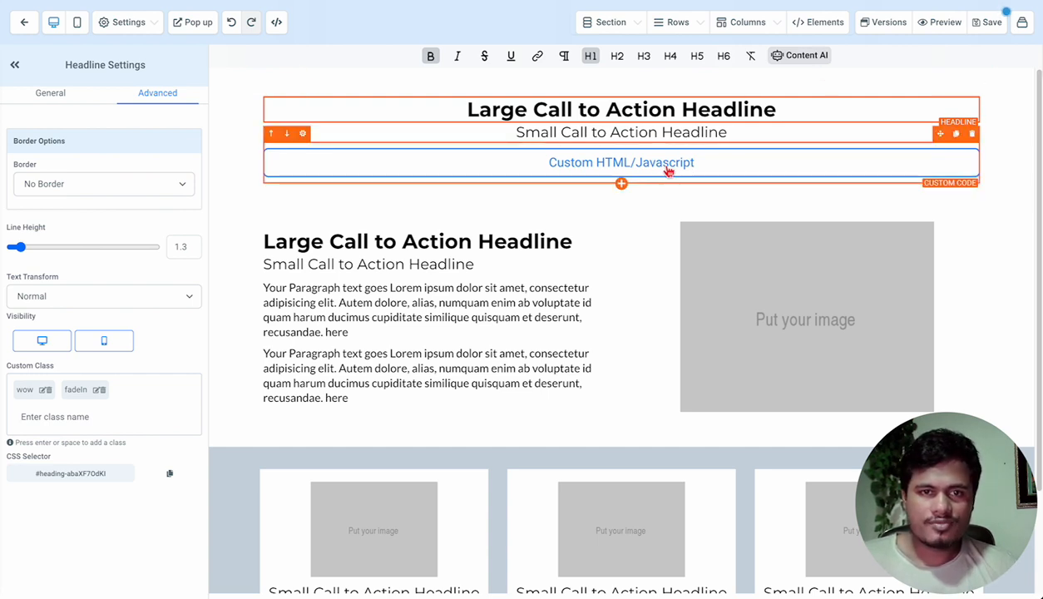
Review the script inside the Custom HTML/Javascript element and close the code editor without changing it.
{"action": "left_click", "coordinate": [605, 175]}
{"action": "left_click", "coordinate": [116, 175]}
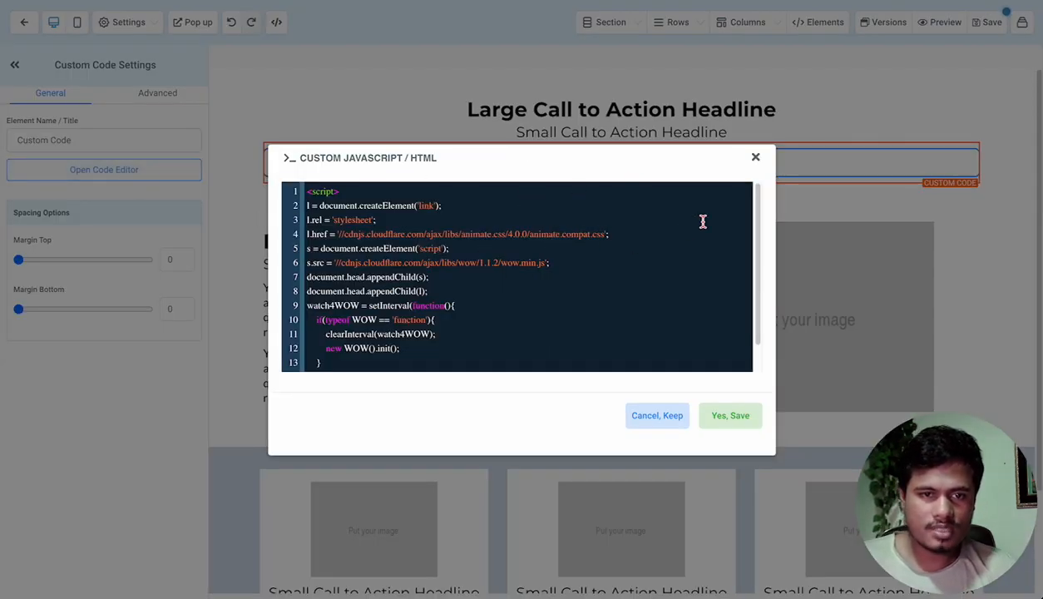
{"action": "left_click", "coordinate": [755, 158]}
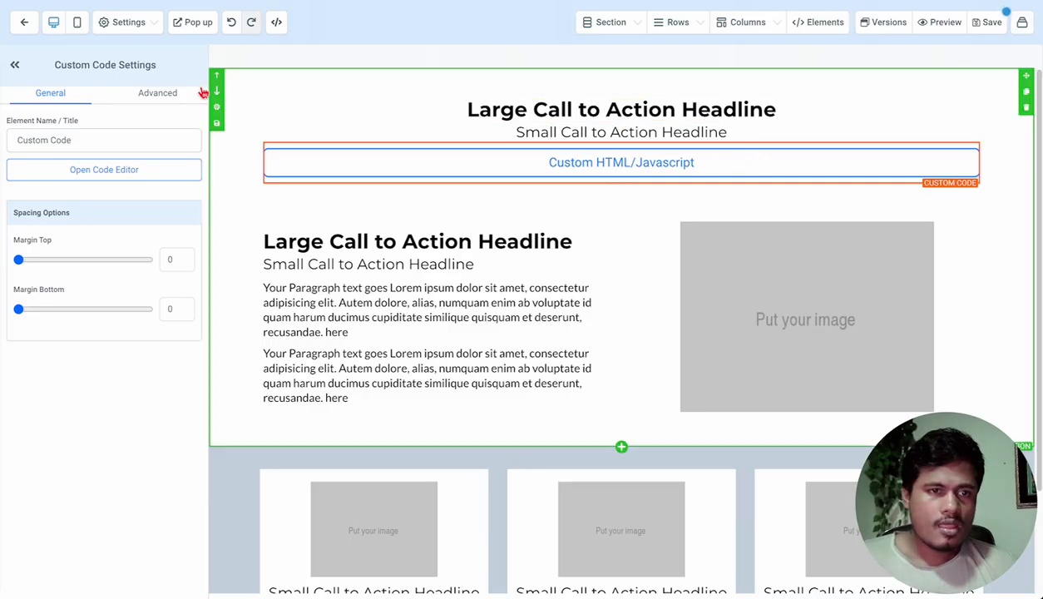
Reselect the top headline and review its custom classes in the advanced settings.
{"action": "left_click", "coordinate": [545, 109]}
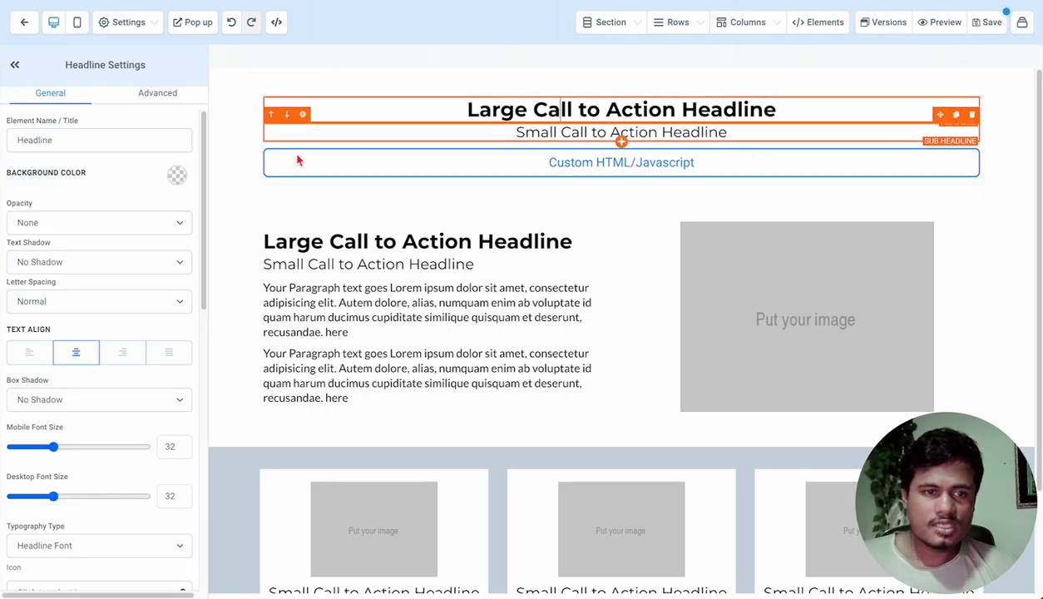
{"action": "left_click", "coordinate": [156, 104]}
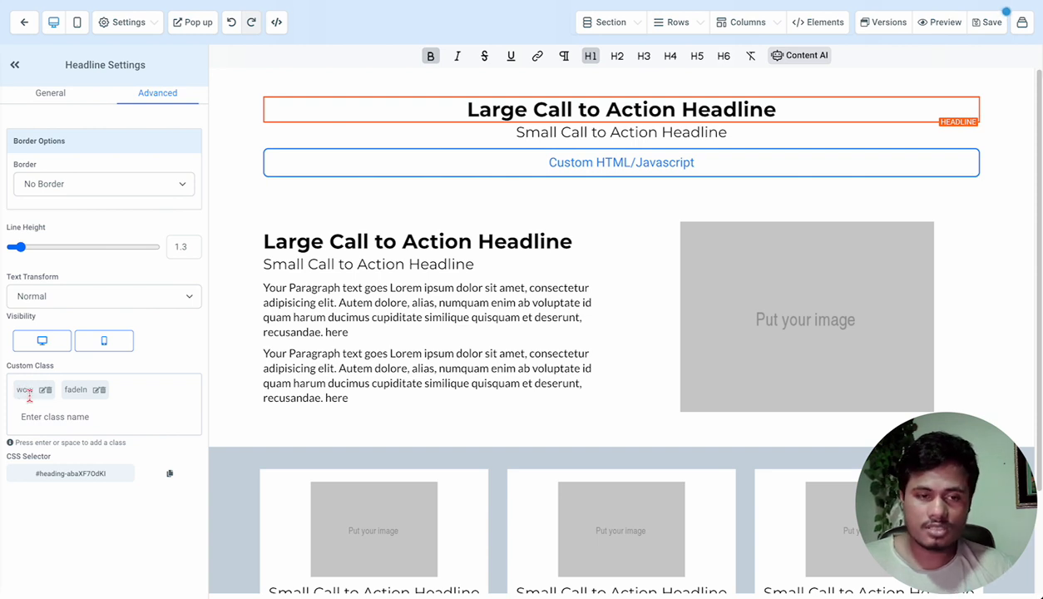
{"action": "double_click", "coordinate": [74, 391]}
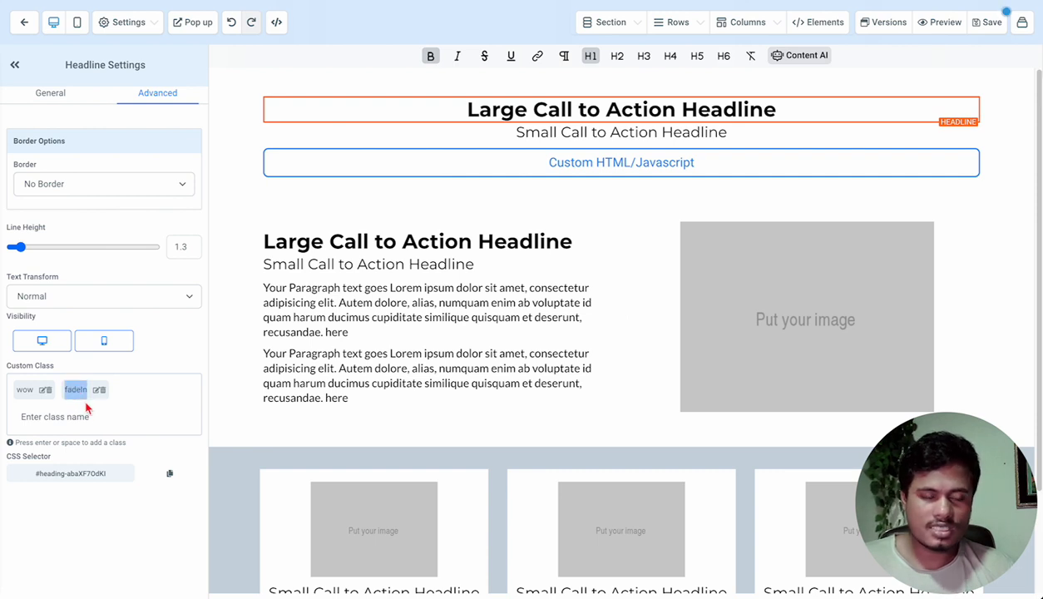
{"action": "left_click", "coordinate": [72, 414]}
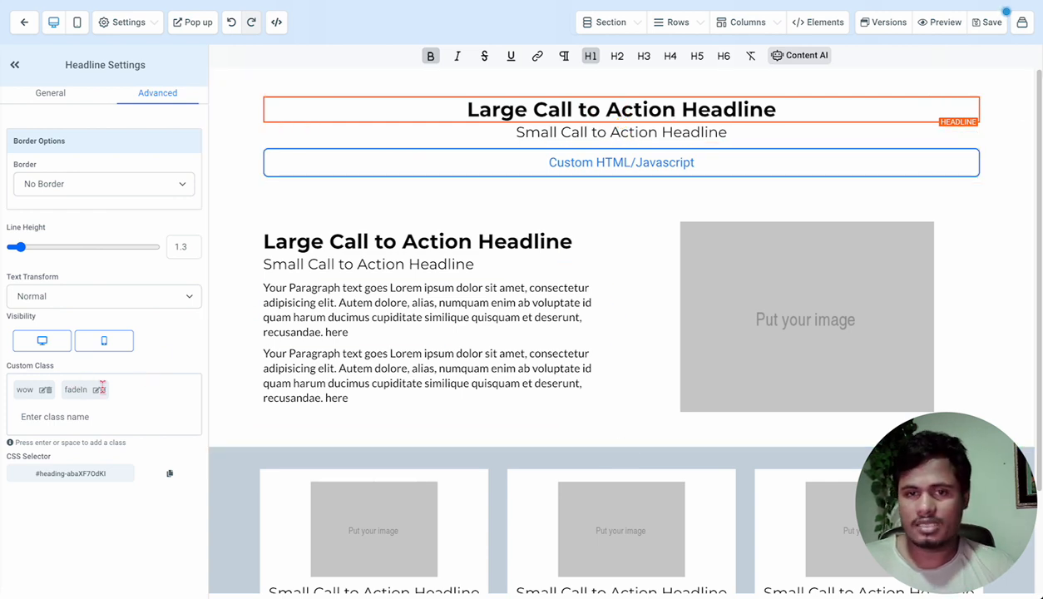
Add the custom class "wow" to the text column beside the large image placeholder.
{"action": "left_click", "coordinate": [454, 218]}
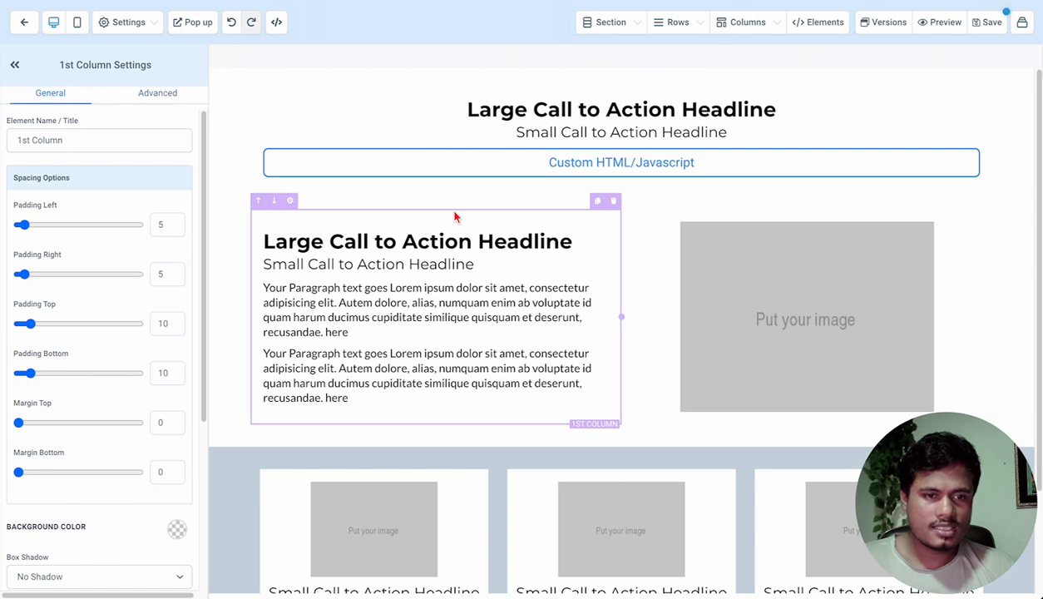
{"action": "left_click", "coordinate": [171, 99]}
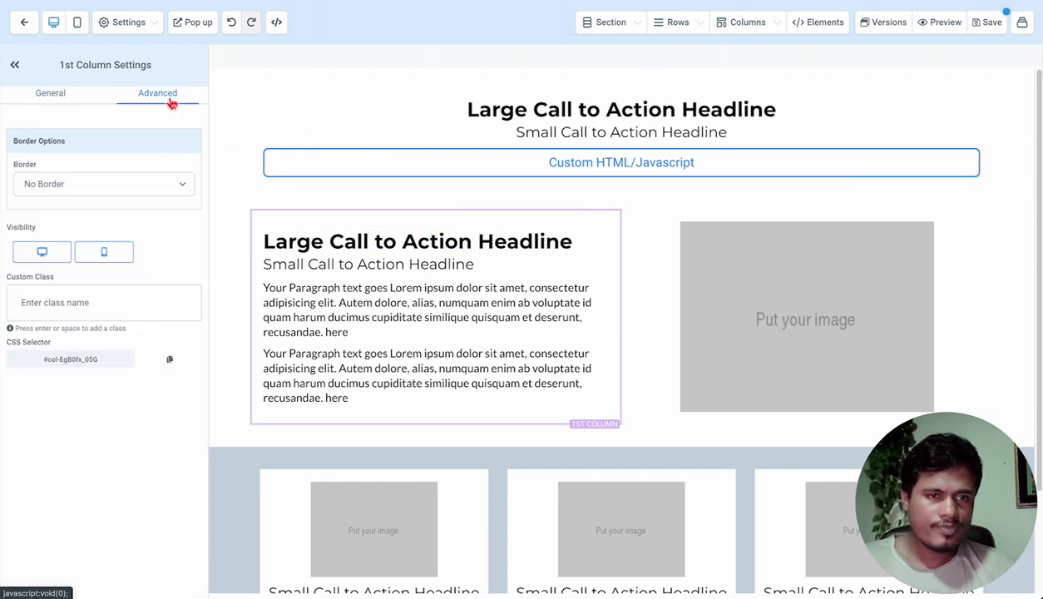
{"action": "left_click", "coordinate": [89, 302]}
{"action": "type", "text": "wwo"}
{"action": "key", "text": "BackSpace"}
{"action": "key", "text": "BackSpace"}
{"action": "type", "text": "wow"}
{"action": "key", "text": "Return"}
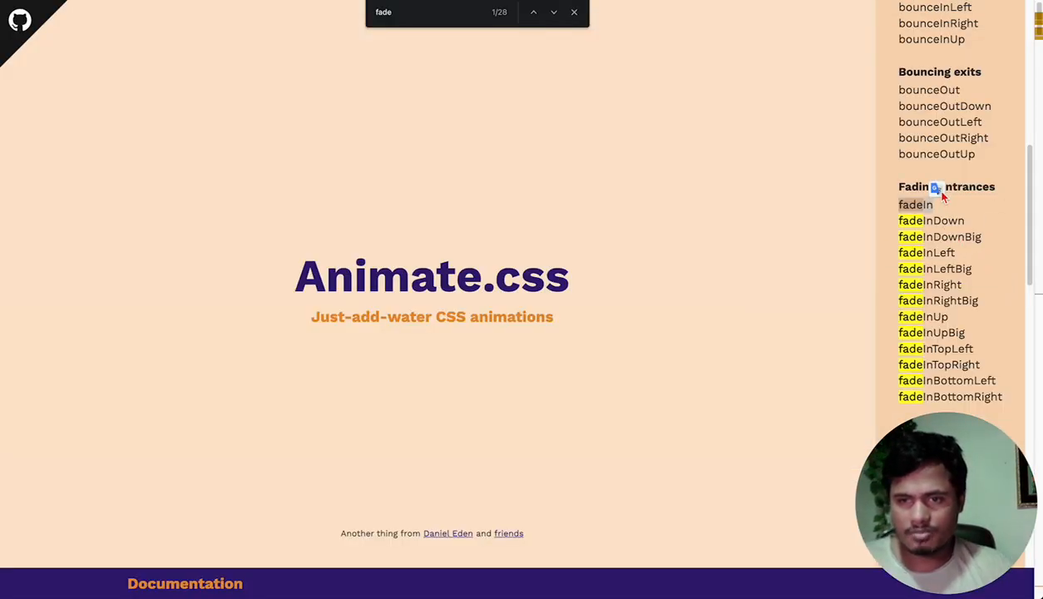
On the Animate.css site, close the page search, preview the fadeInRight and fadeInLeftBig animations, and copy the fadeInLeftBig class name.
{"action": "left_click", "coordinate": [574, 12]}
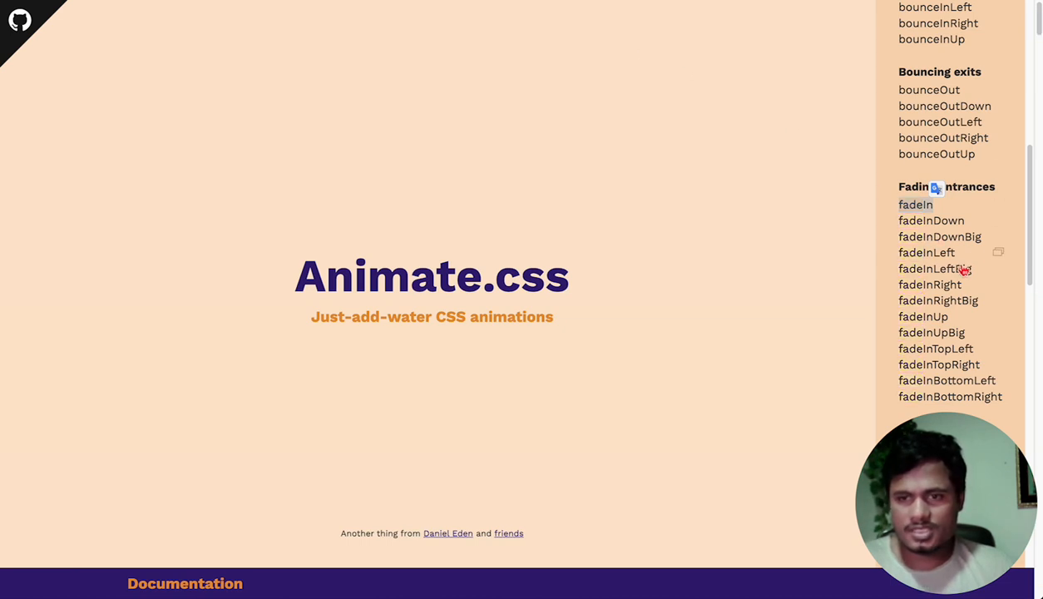
{"action": "left_click", "coordinate": [932, 289]}
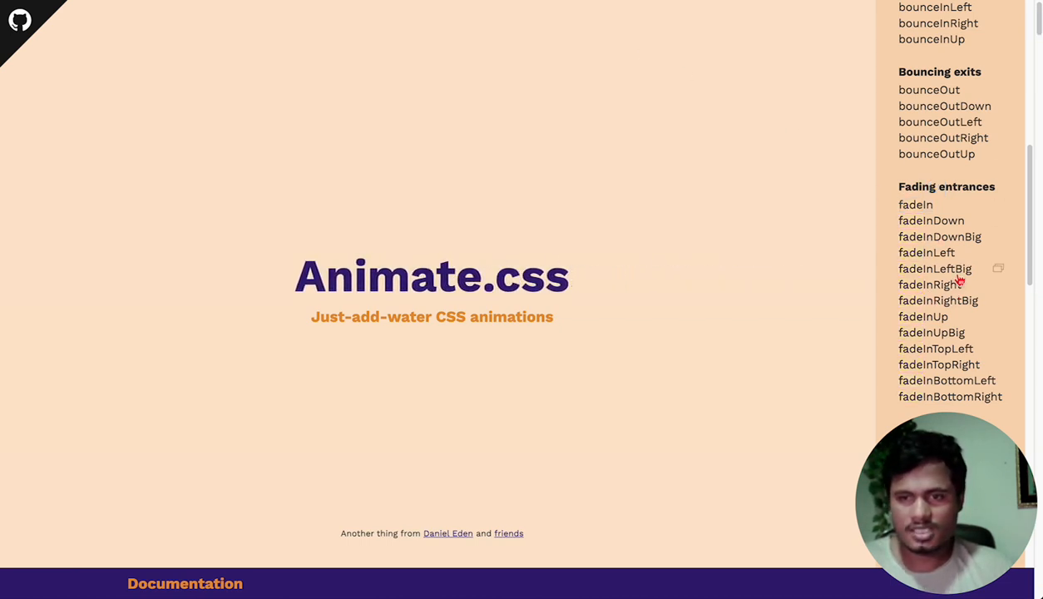
{"action": "left_click", "coordinate": [957, 273]}
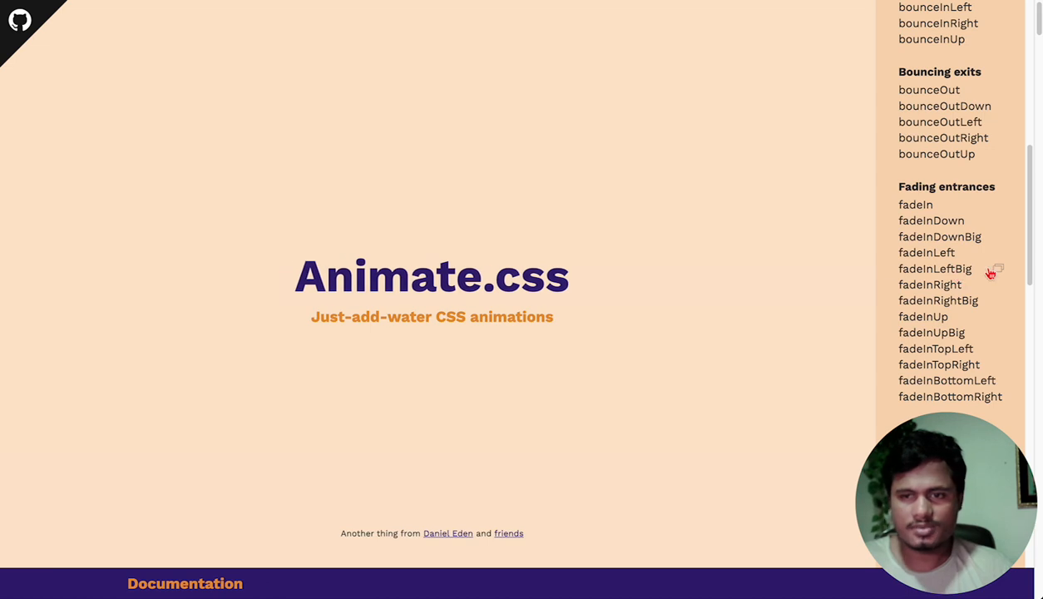
{"action": "left_click_drag", "start_coordinate": [985, 272], "coordinate": [895, 273]}
{"action": "key", "text": "ctrl+c"}
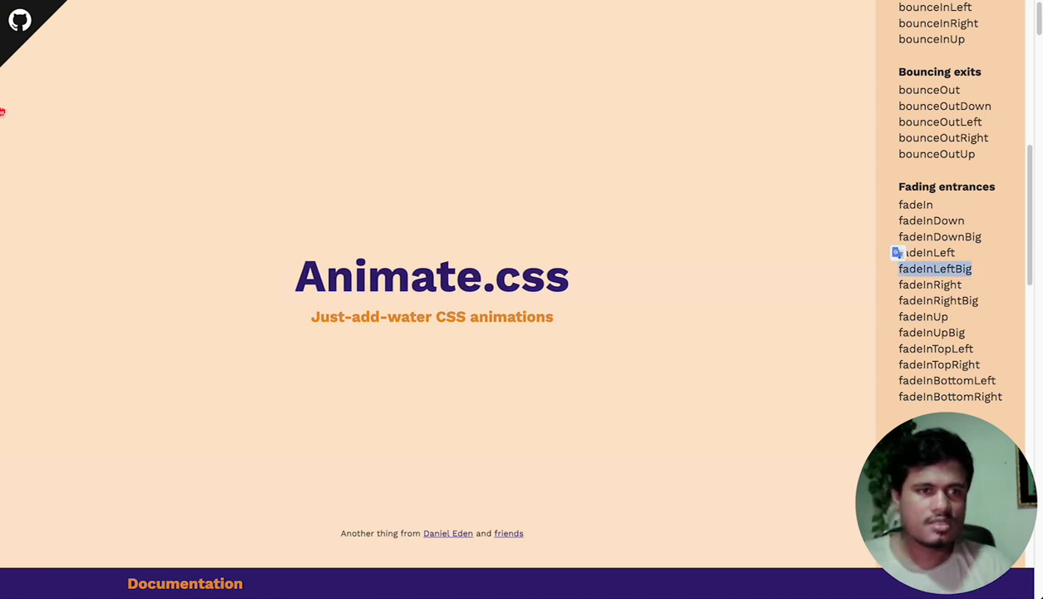
Switch back to the page builder and add the copied "fadeInLeftBig" custom class to the text column.
{"action": "key", "text": "alt+Tab"}
{"action": "left_click", "coordinate": [98, 297]}
{"action": "key", "text": "ctrl+v"}
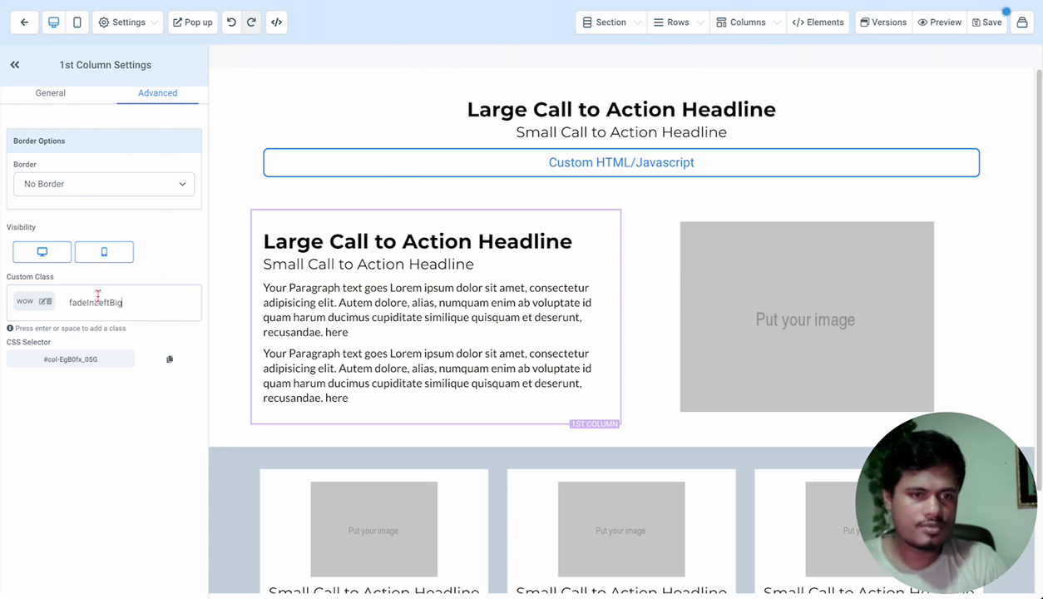
{"action": "key", "text": "Return"}
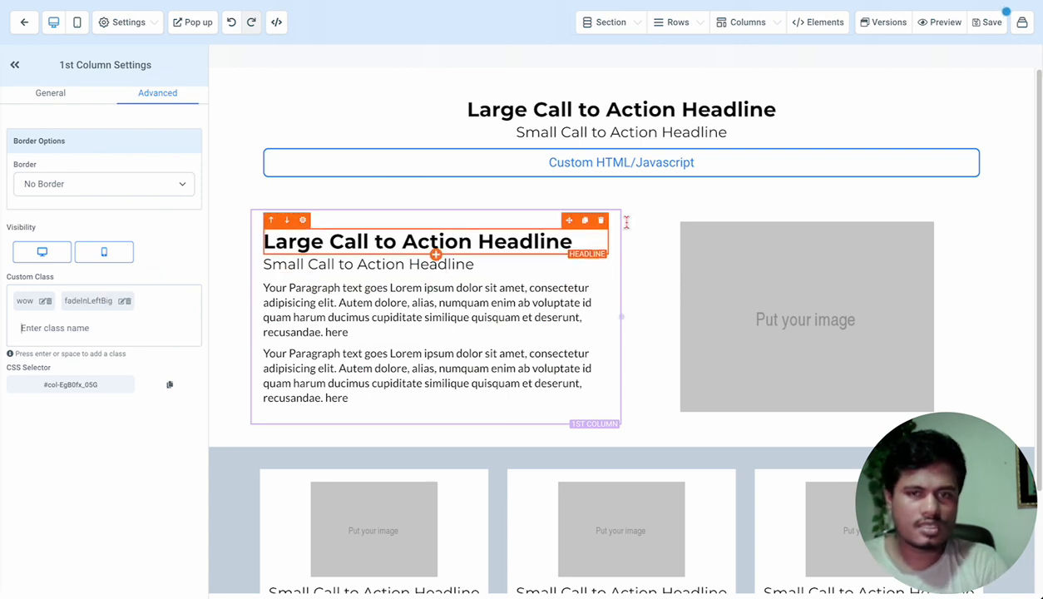
Add the custom class "wow" to the column holding the large image placeholder.
{"action": "left_click", "coordinate": [771, 215]}
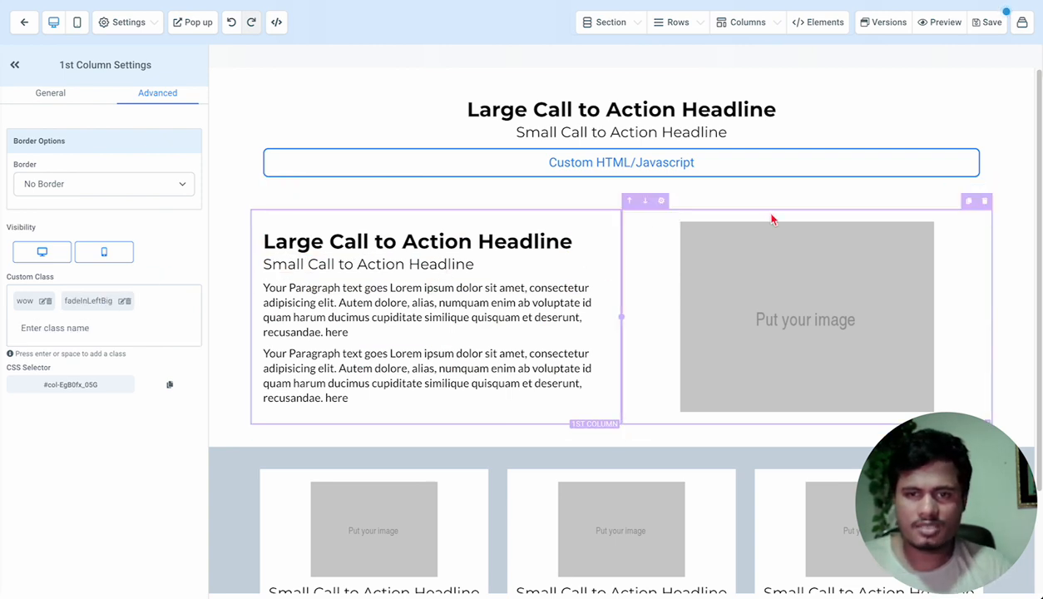
{"action": "left_click", "coordinate": [181, 97]}
{"action": "left_click", "coordinate": [79, 296]}
{"action": "type", "text": "wo"}
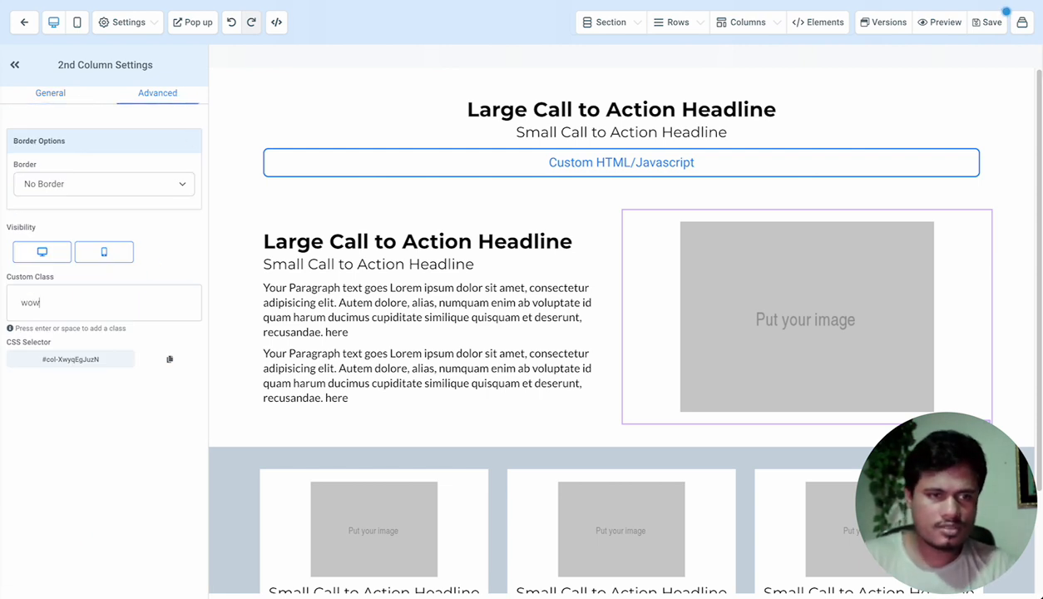
{"action": "type", "text": "w"}
{"action": "key", "text": "Return"}
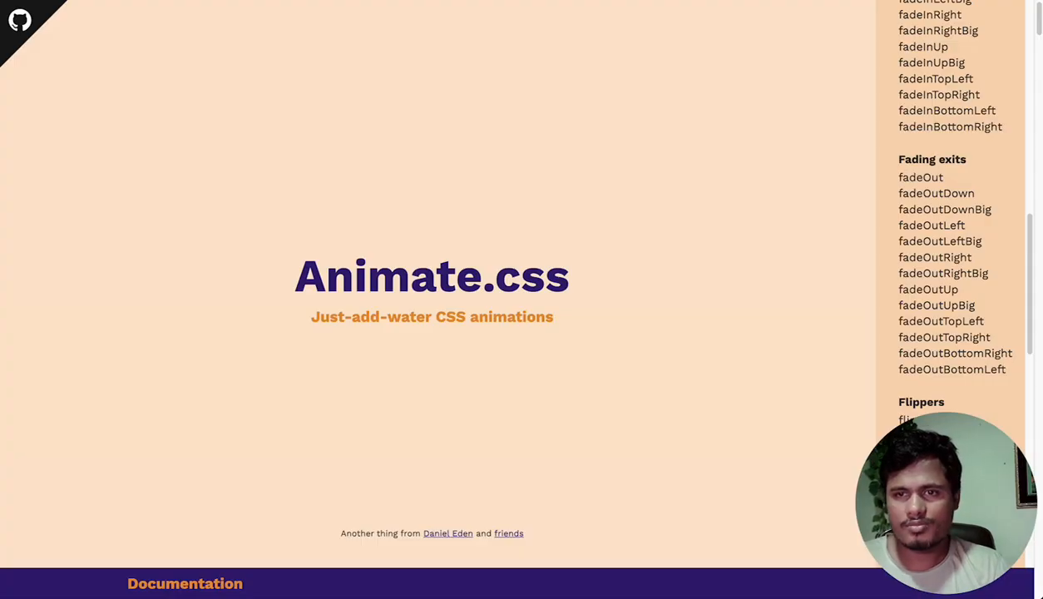
On the Animate.css site, preview the fadeInRight and fadeInUp animations and copy the fadeInRight class name.
{"action": "scroll", "coordinate": [953, 133], "scroll_direction": "up", "scroll_amount": 3}
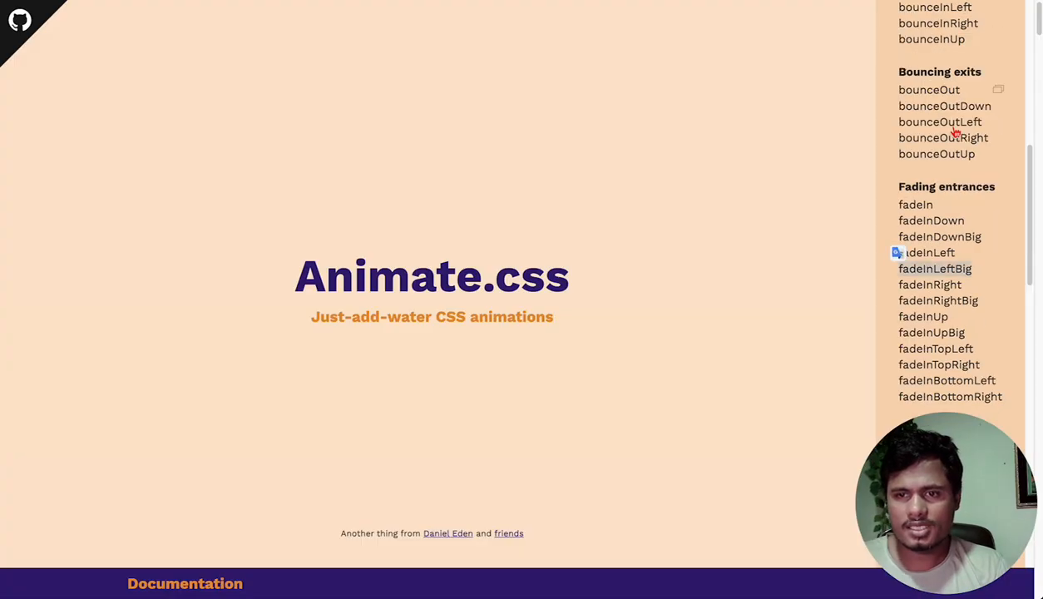
{"action": "left_click", "coordinate": [953, 285]}
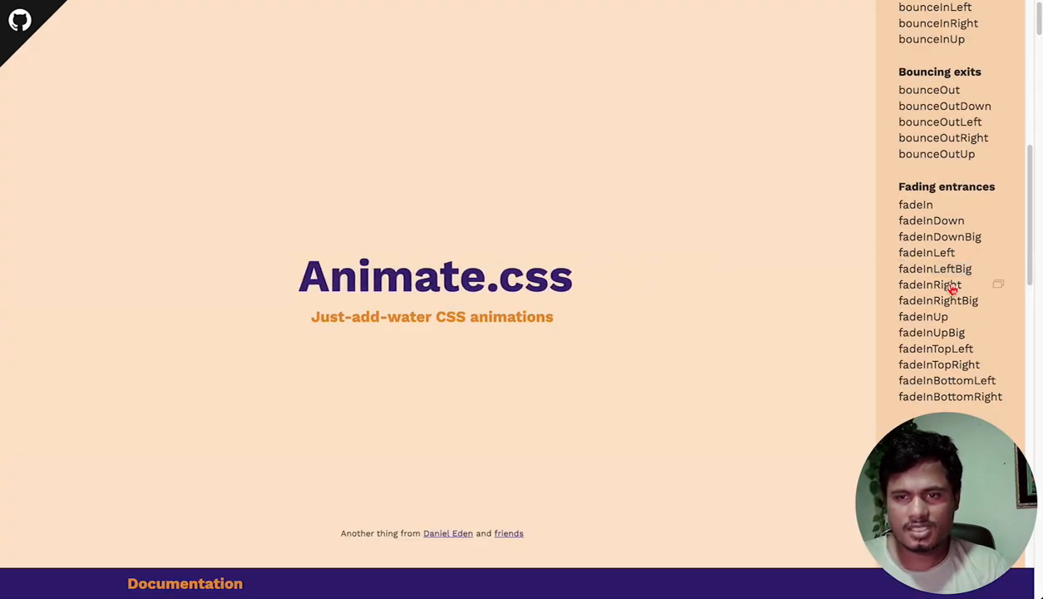
{"action": "left_click", "coordinate": [940, 320]}
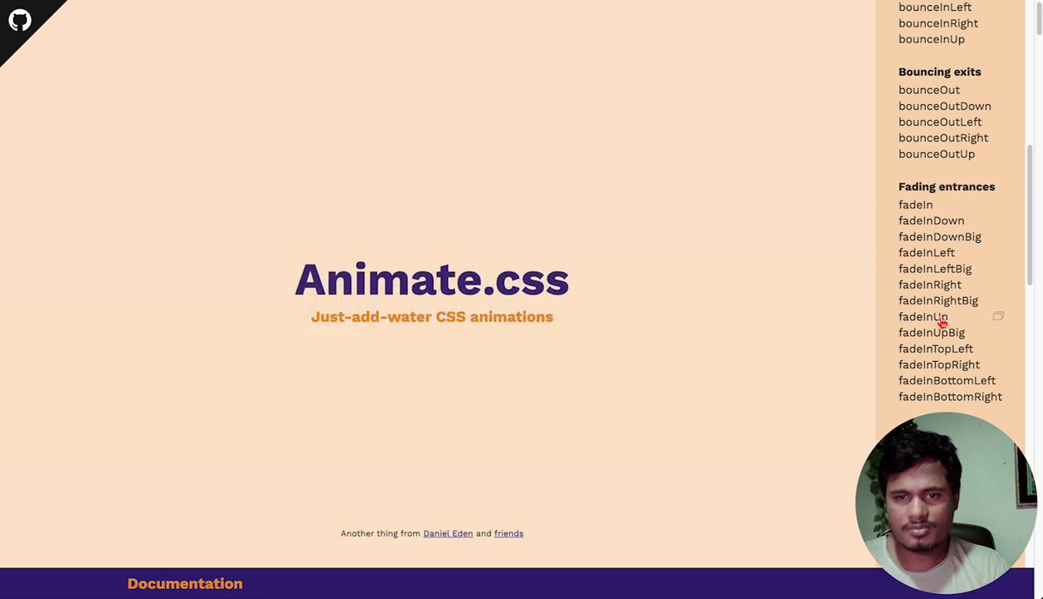
{"action": "left_click", "coordinate": [946, 289]}
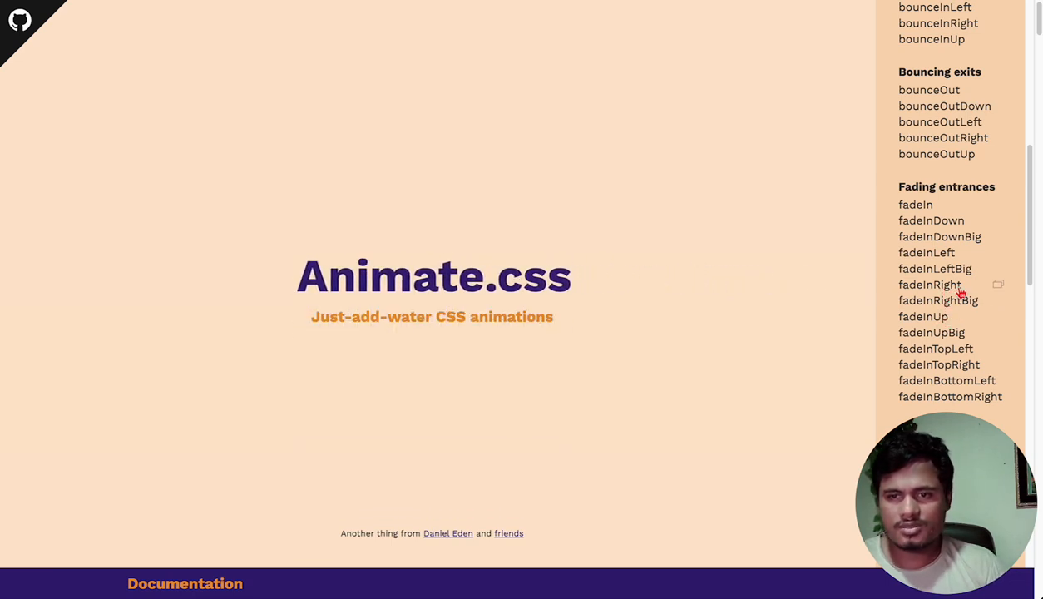
{"action": "double_click", "coordinate": [953, 285]}
{"action": "key", "text": "ctrl+c"}
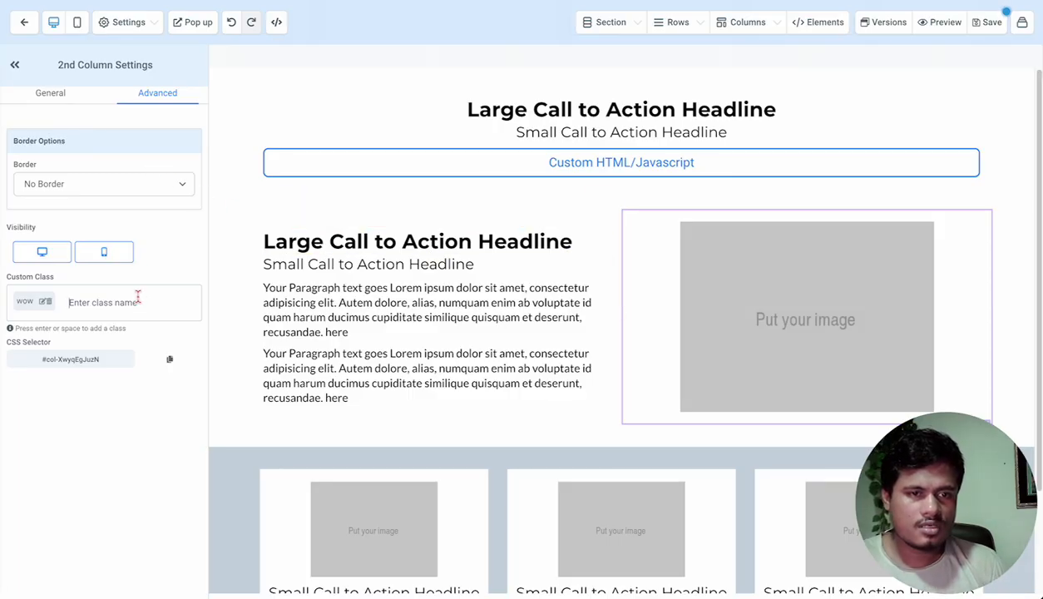
Add the copied "fadeInRight" custom class to the column holding the large image placeholder.
{"action": "left_click", "coordinate": [137, 301]}
{"action": "key", "text": "ctrl+v"}
{"action": "key", "text": "Return"}
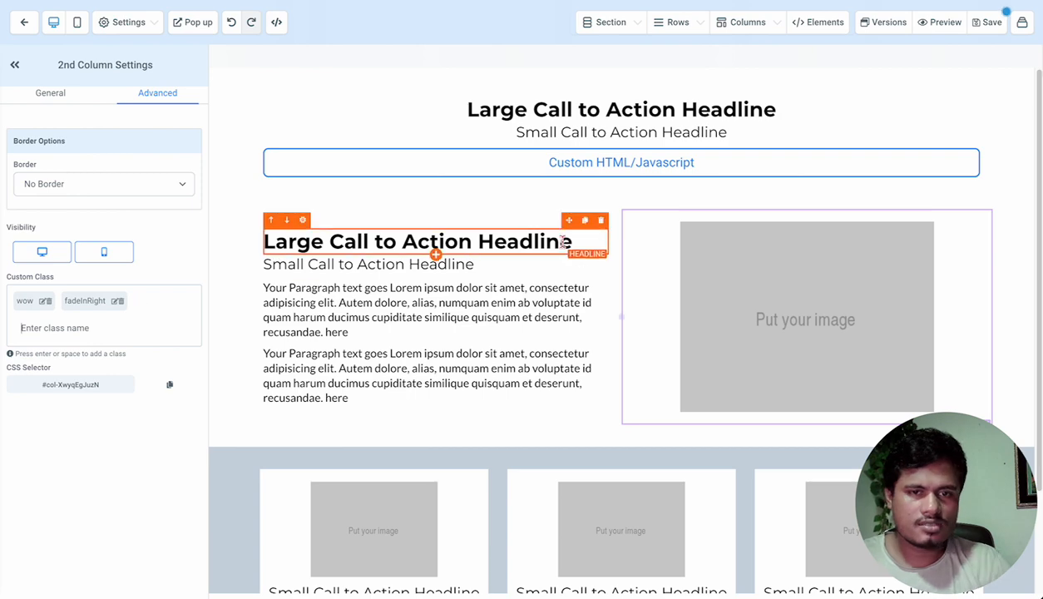
Add the custom class "wow" to the first column of the three-column section on the blue-grey background.
{"action": "scroll", "coordinate": [391, 320], "scroll_direction": "down", "scroll_amount": 3}
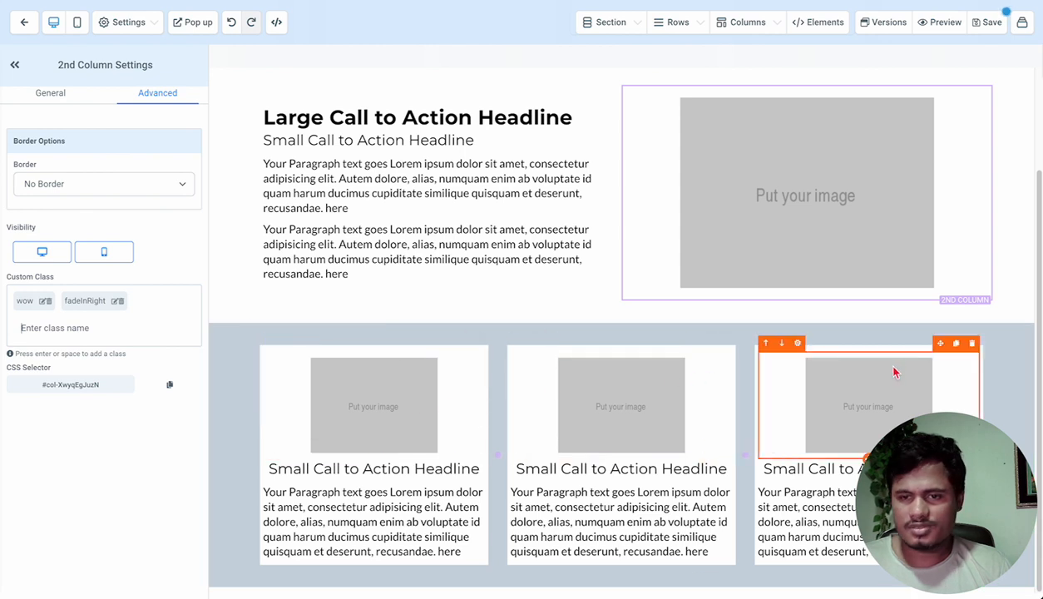
{"action": "left_click", "coordinate": [379, 355]}
{"action": "left_click", "coordinate": [158, 94]}
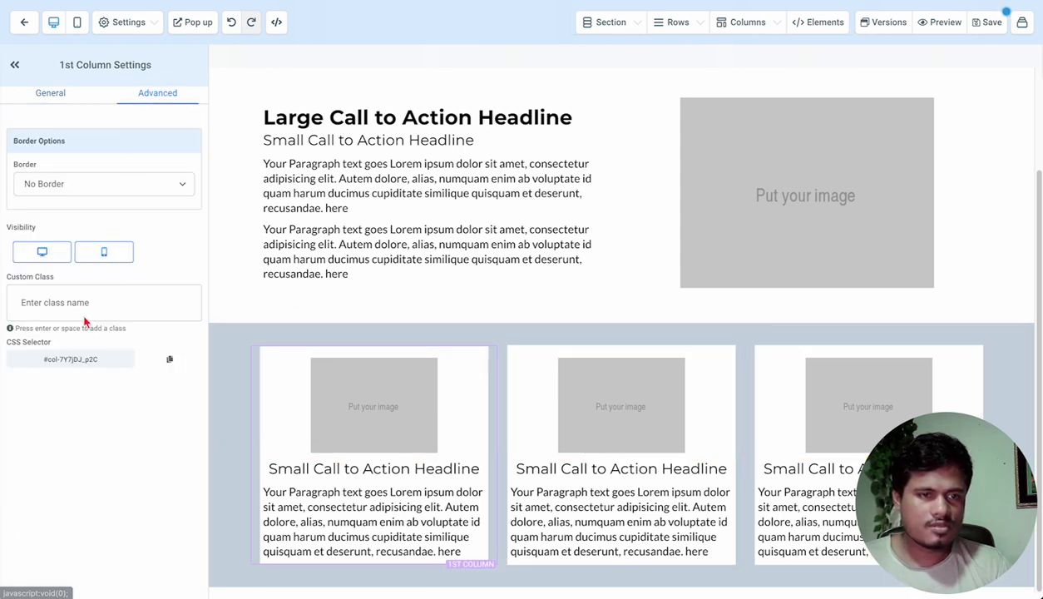
{"action": "type", "text": "wow"}
{"action": "key", "text": "Return"}
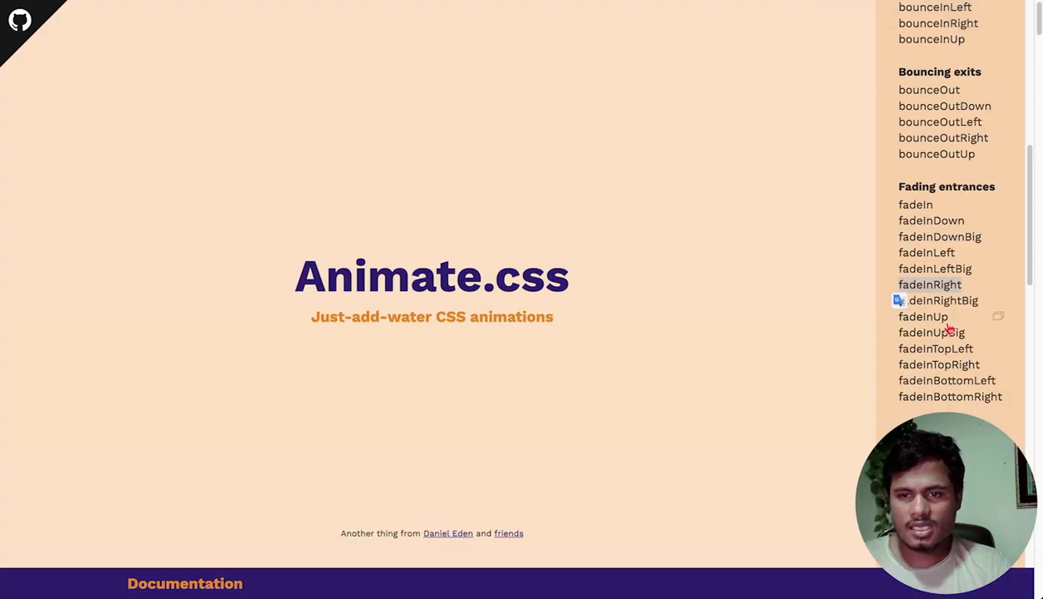
On the Animate.css site, preview the fadeInUp and fadeInDown animations and copy the fadeInDown class name.
{"action": "left_click", "coordinate": [939, 321]}
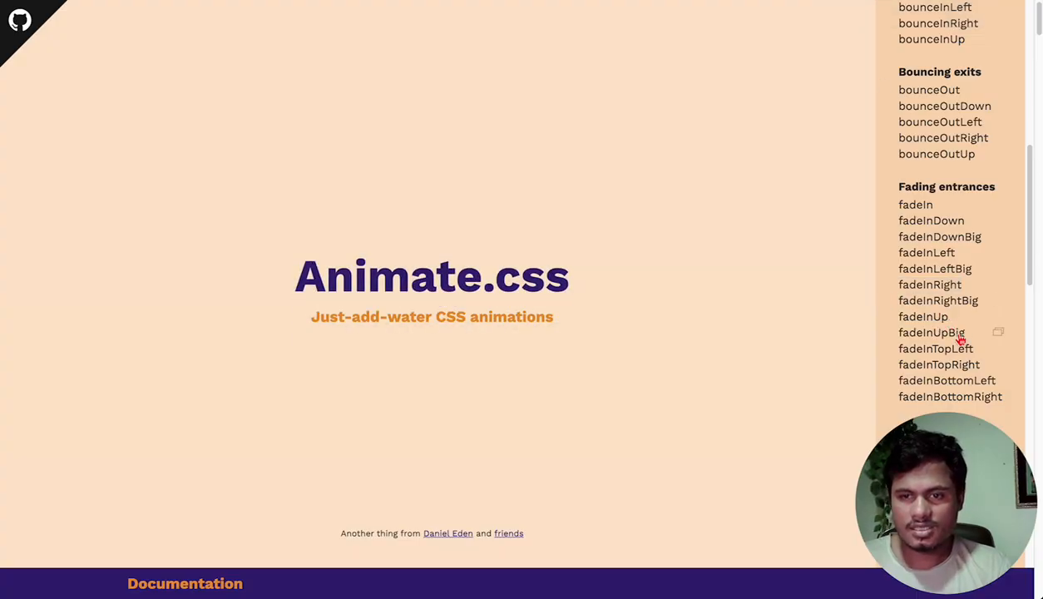
{"action": "left_click", "coordinate": [925, 225]}
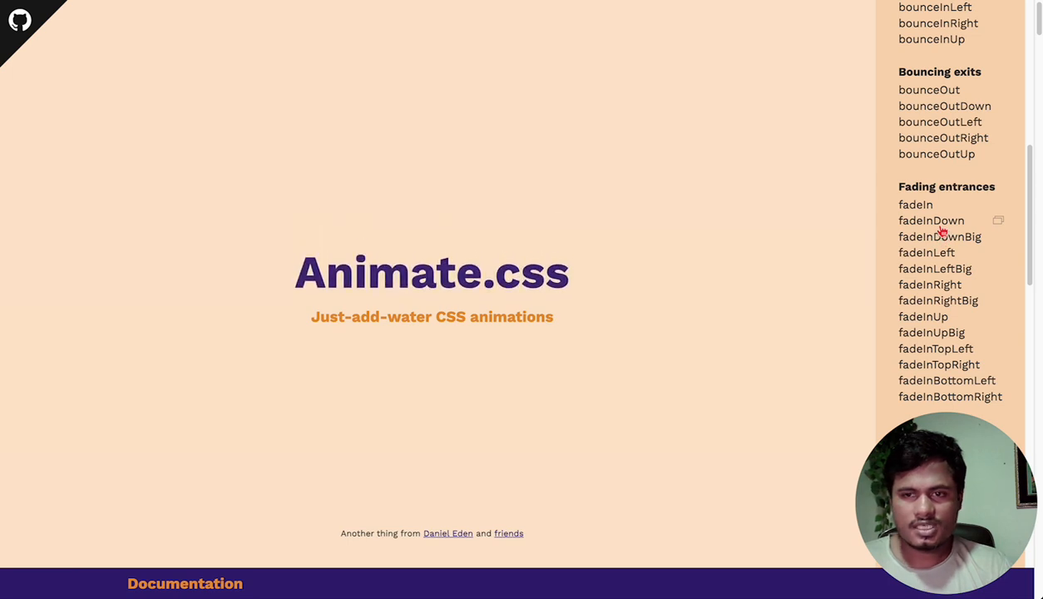
{"action": "left_click_drag", "start_coordinate": [966, 225], "coordinate": [892, 226]}
{"action": "key", "text": "ctrl+c"}
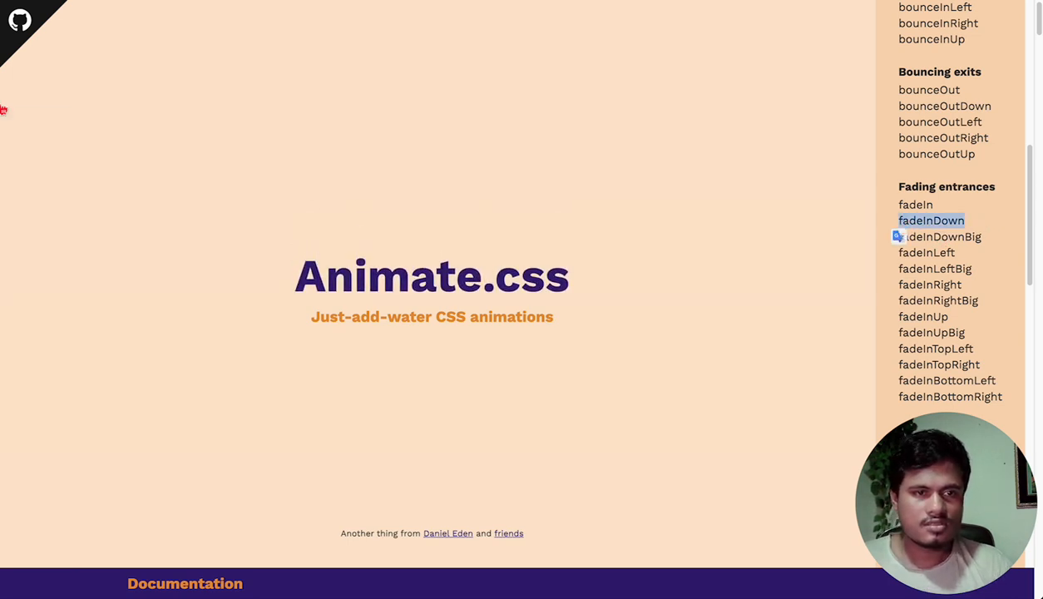
Switch back to the page builder and add the copied "fadeInDown" custom class to the first of the three columns.
{"action": "left_click", "coordinate": [3, 109]}
{"action": "left_click", "coordinate": [135, 302]}
{"action": "key", "text": "ctrl+v"}
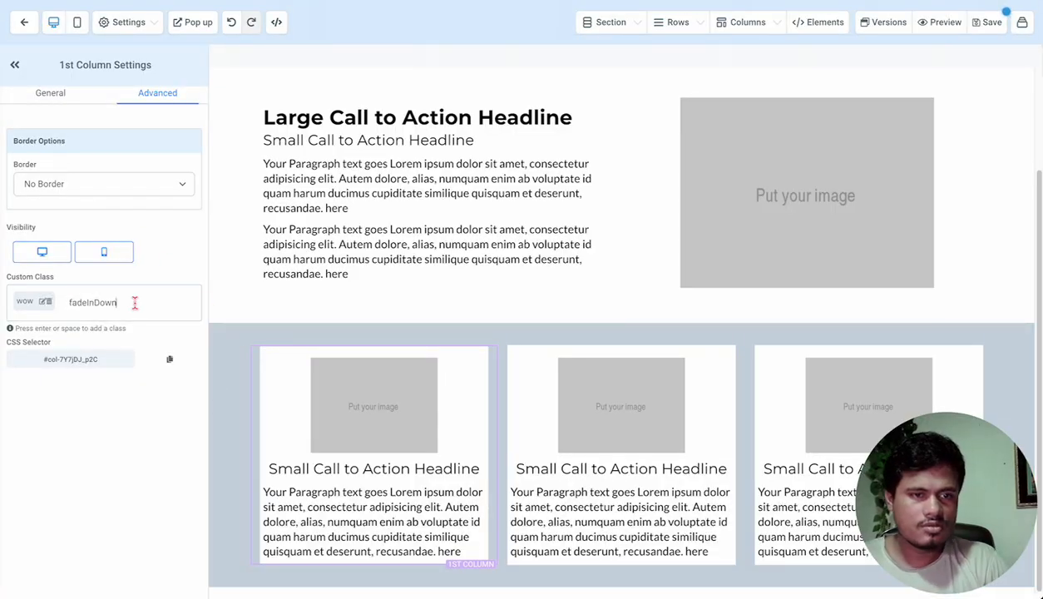
{"action": "key", "text": "Return"}
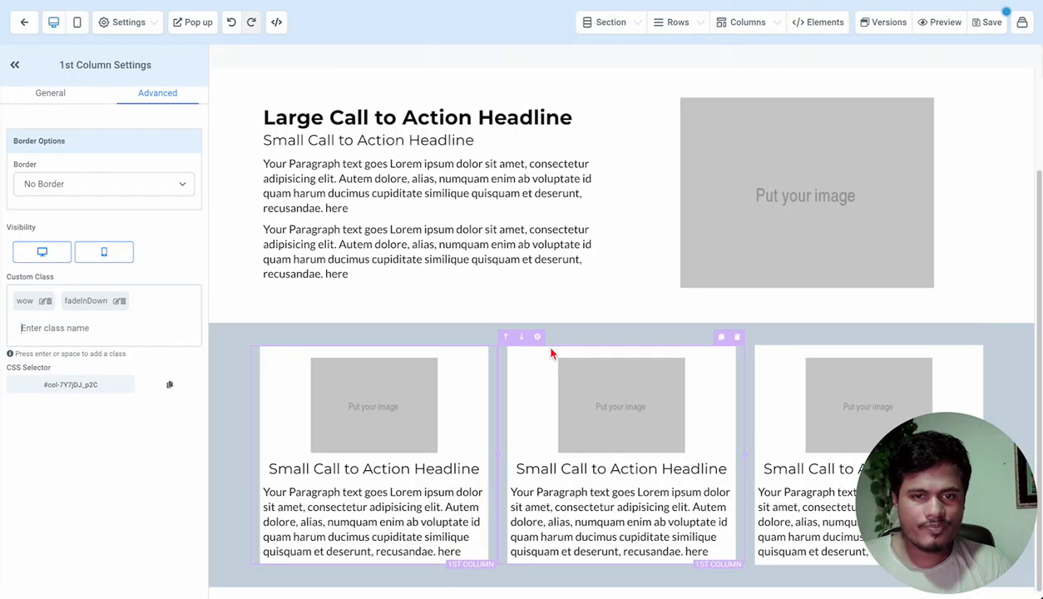
Add the custom classes "wow" and "fadeInDown" to the middle column of the three-column section.
{"action": "left_click", "coordinate": [529, 348]}
{"action": "left_click", "coordinate": [173, 102]}
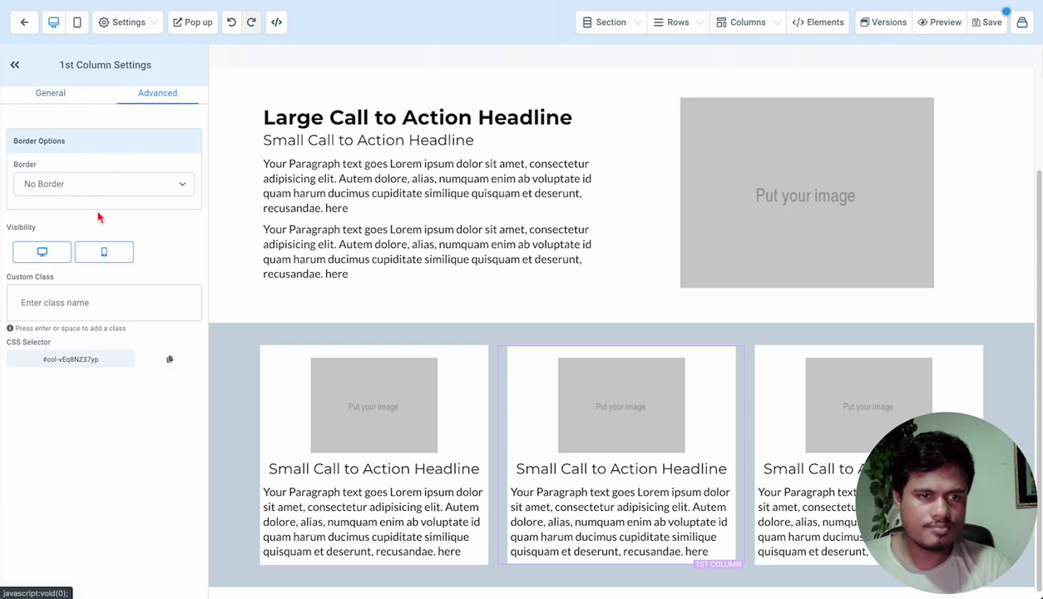
{"action": "left_click", "coordinate": [92, 302]}
{"action": "type", "text": "wow"}
{"action": "key", "text": "Return"}
{"action": "type", "text": "fadeInDown"}
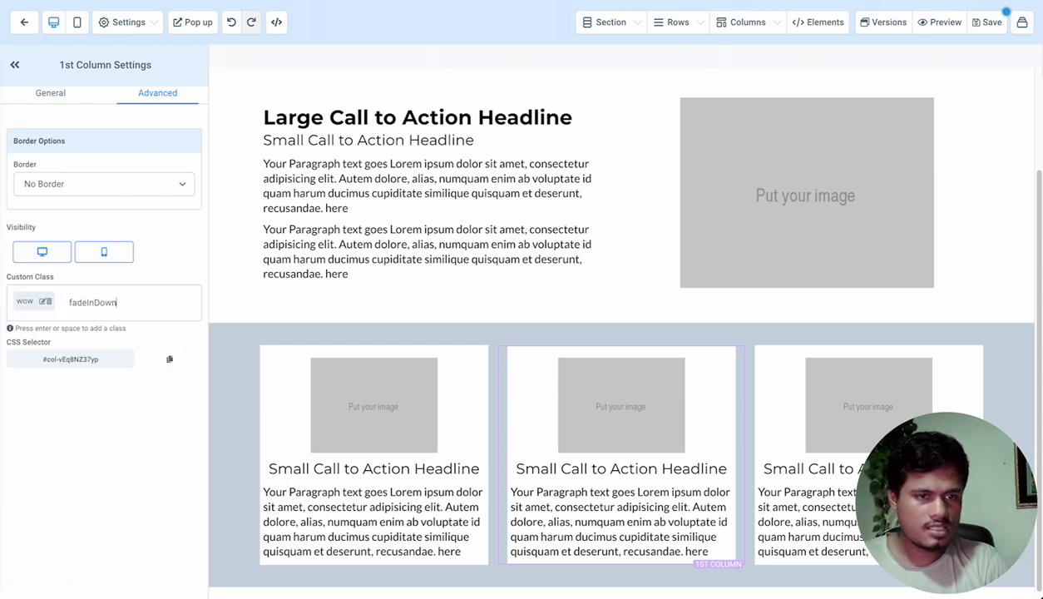
{"action": "key", "text": "Return"}
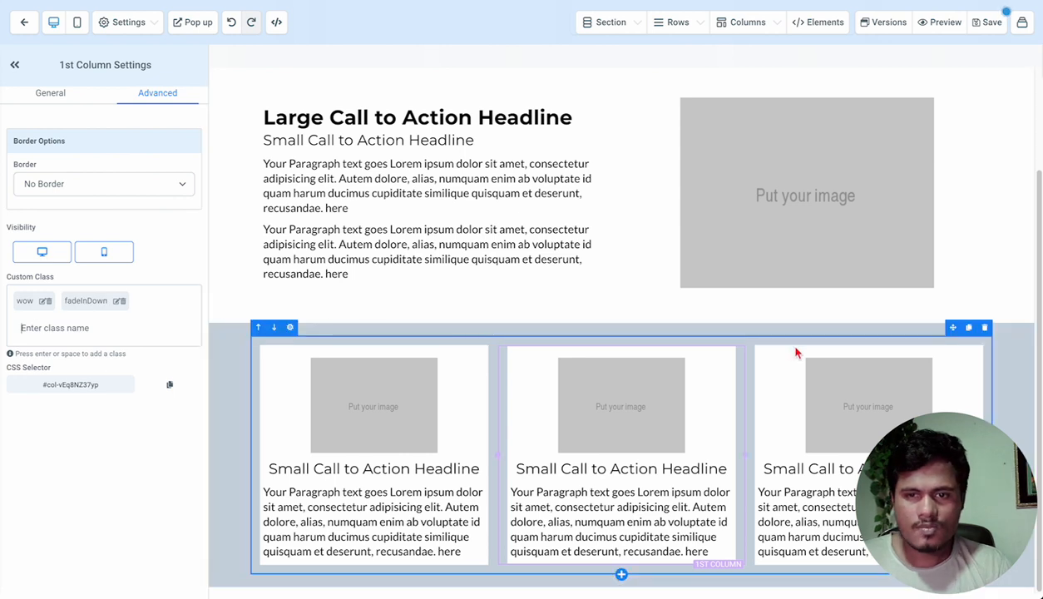
Add the custom classes "wow" and "fadeInDown" to the third column of the three-column section.
{"action": "left_click", "coordinate": [769, 338]}
{"action": "left_click", "coordinate": [166, 93]}
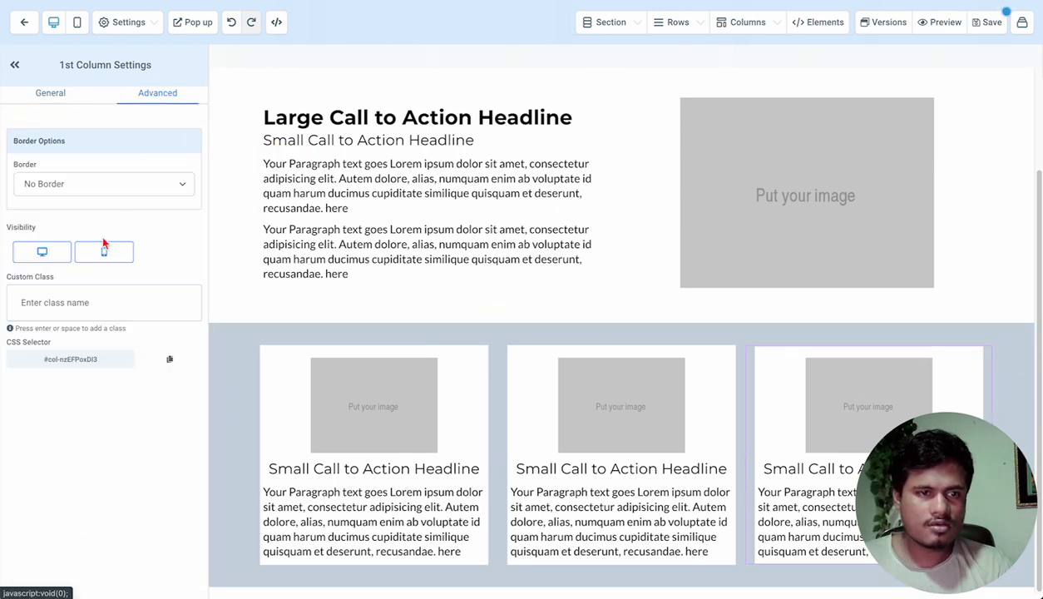
{"action": "left_click", "coordinate": [93, 303]}
{"action": "type", "text": "wow"}
{"action": "key", "text": "Return"}
{"action": "type", "text": "fadeInDown"}
{"action": "key", "text": "Return"}
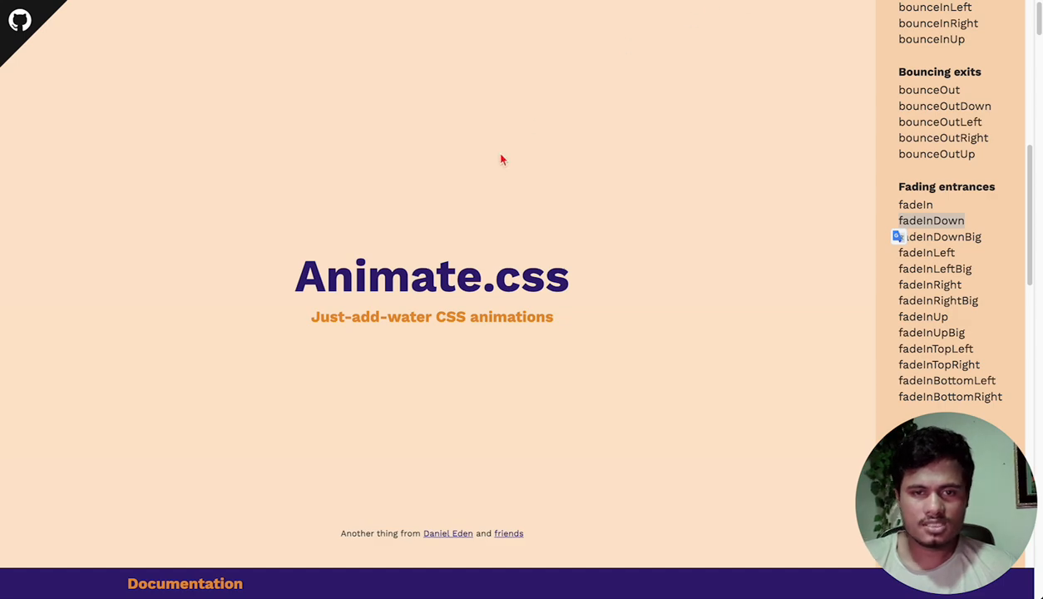
Read through the Animate.css documentation to the Utility Classes section and examine the delay classes.
{"action": "scroll", "coordinate": [343, 209], "scroll_direction": "down", "scroll_amount": 5}
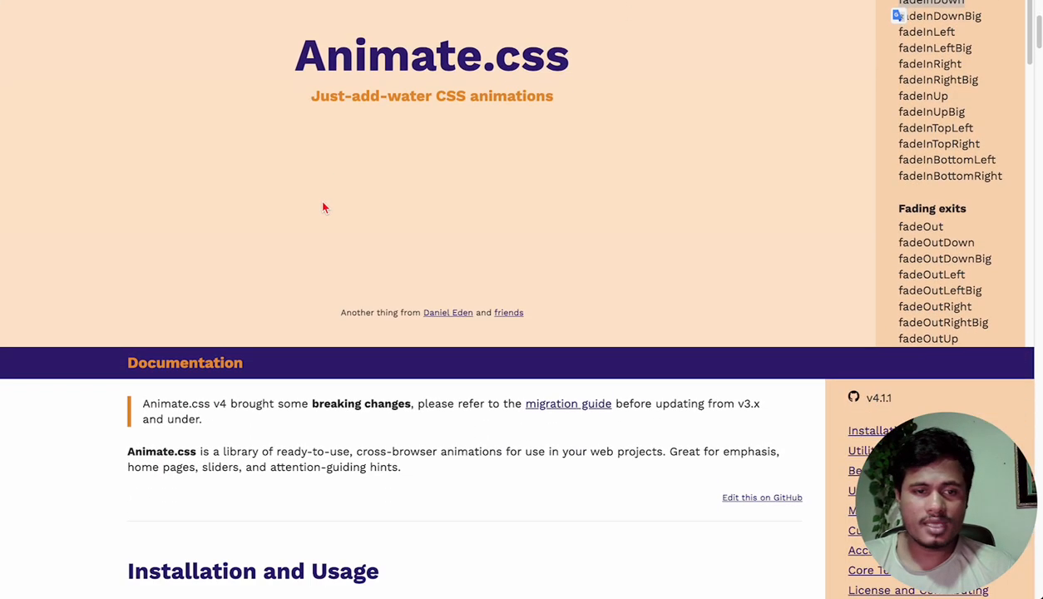
{"action": "scroll", "coordinate": [325, 207], "scroll_direction": "down", "scroll_amount": 8}
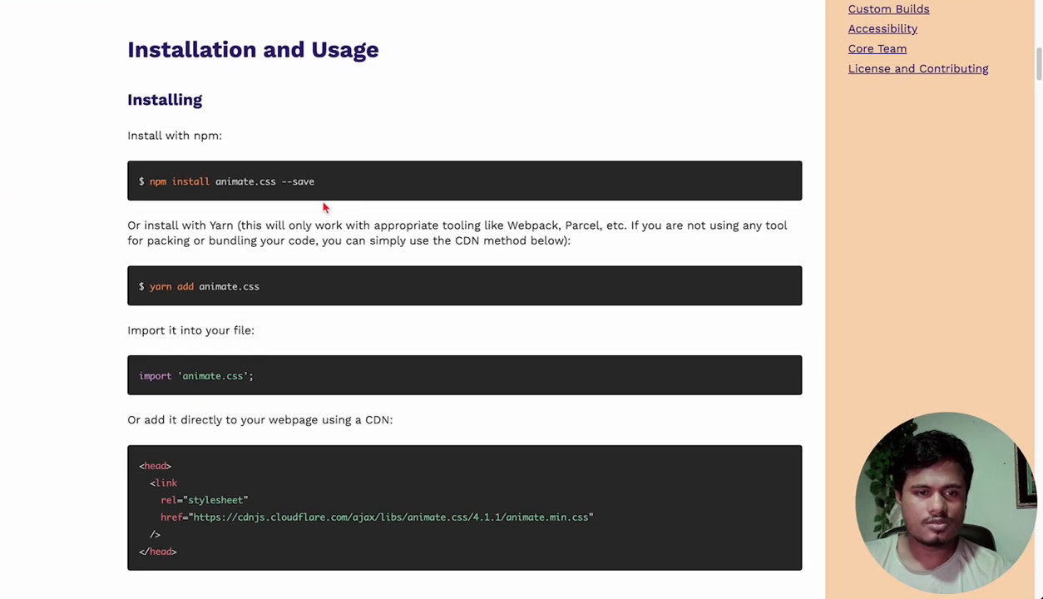
{"action": "scroll", "coordinate": [324, 207], "scroll_direction": "down", "scroll_amount": 8}
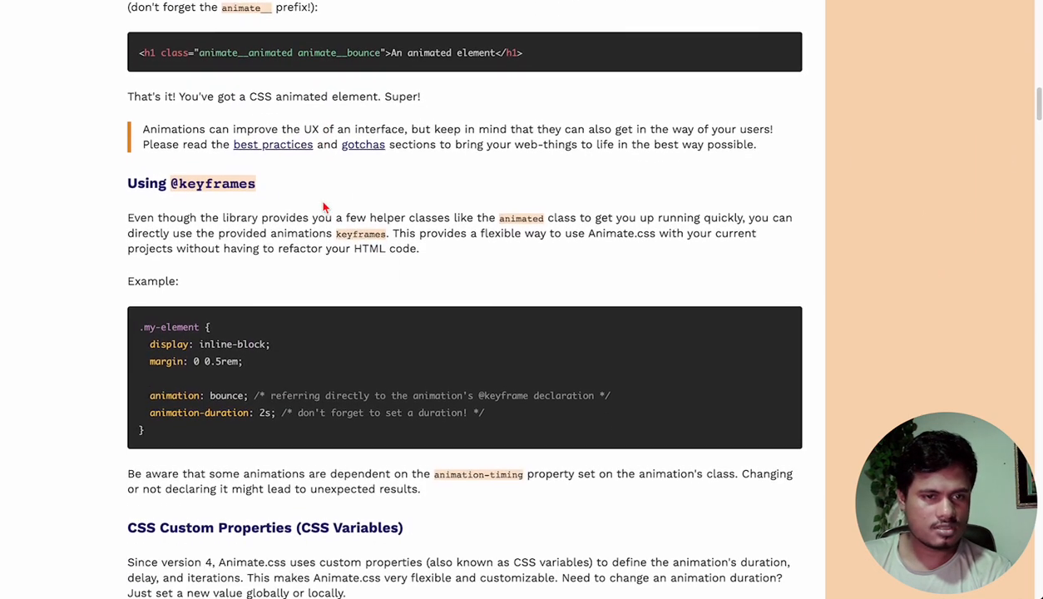
{"action": "scroll", "coordinate": [325, 207], "scroll_direction": "down", "scroll_amount": 9}
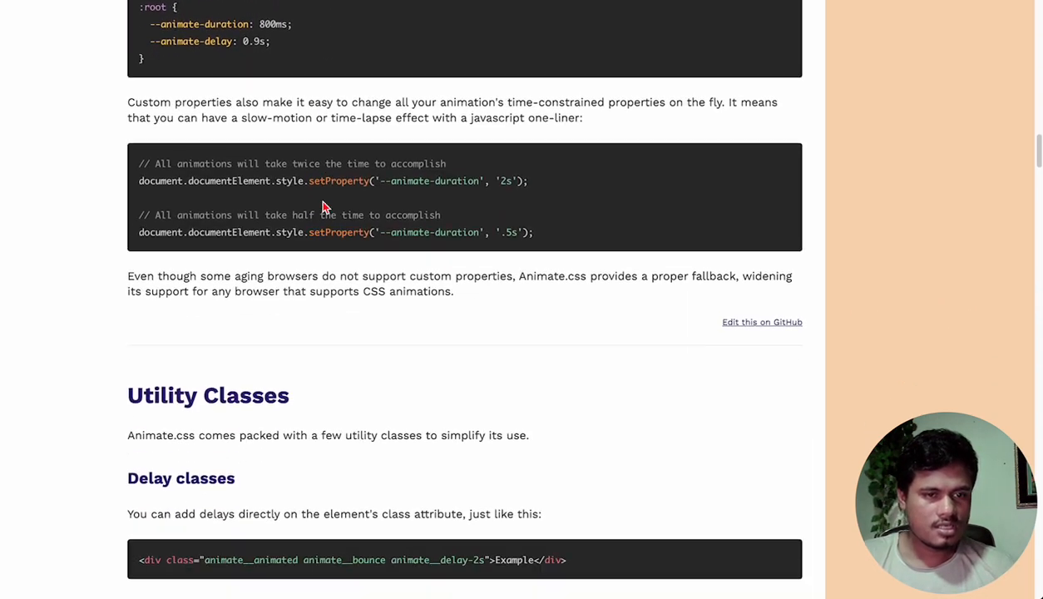
{"action": "scroll", "coordinate": [308, 215], "scroll_direction": "down", "scroll_amount": 3}
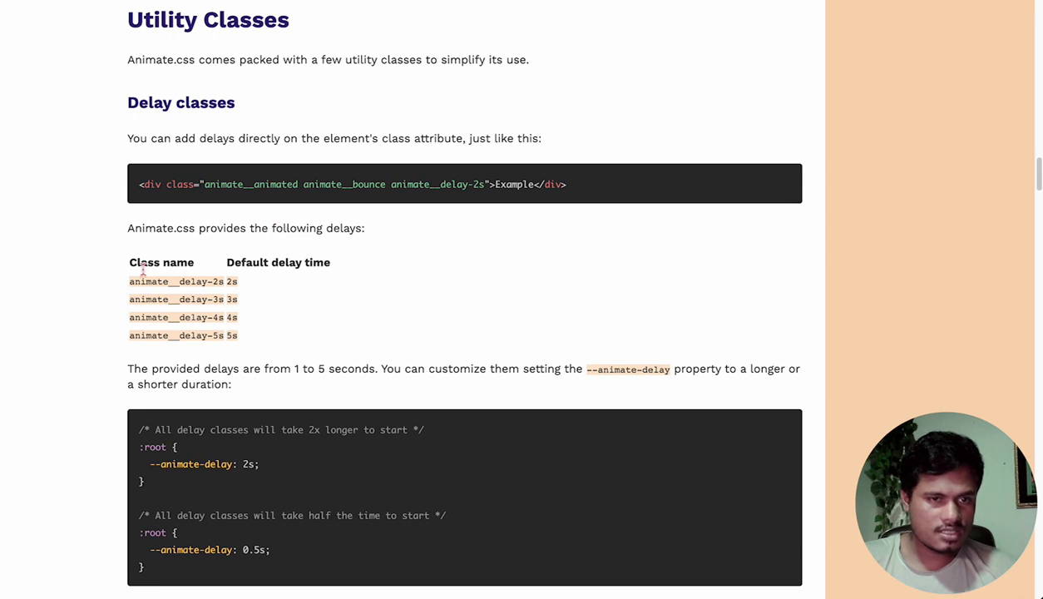
{"action": "left_click_drag", "start_coordinate": [123, 114], "coordinate": [235, 107]}
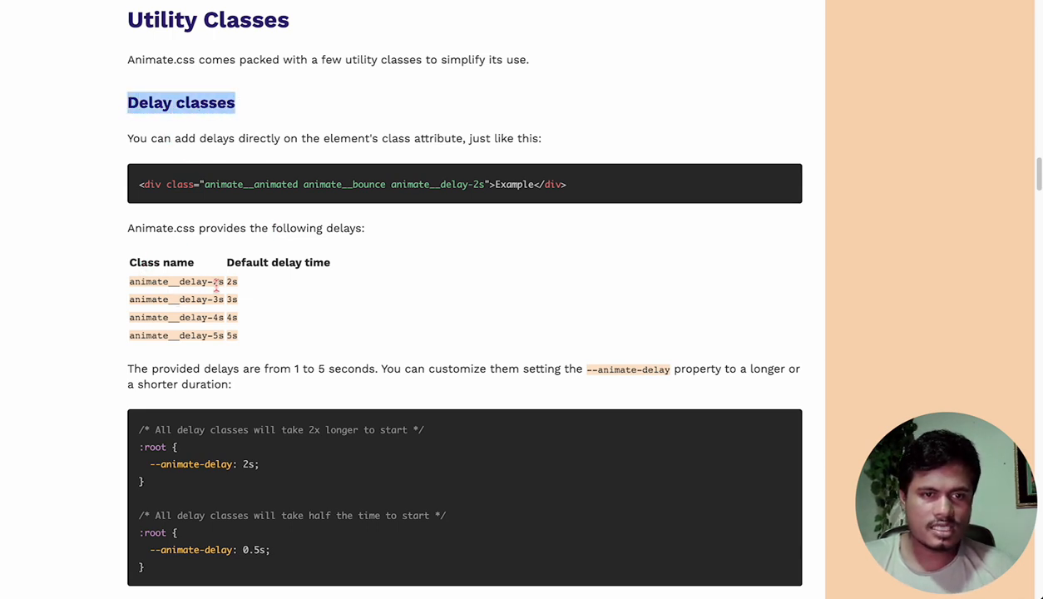
{"action": "scroll", "coordinate": [238, 281], "scroll_direction": "down", "scroll_amount": 1}
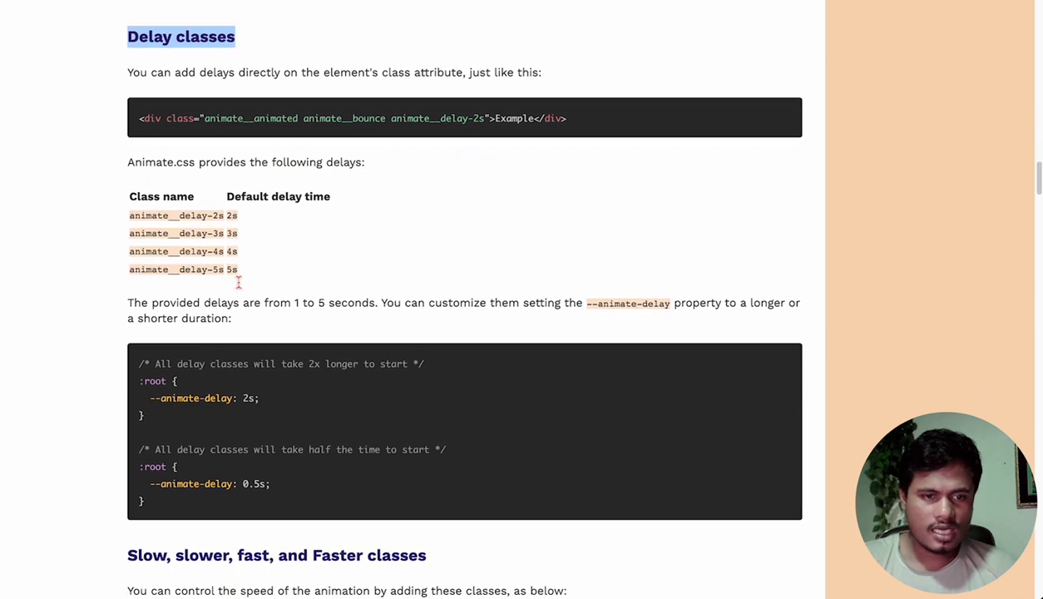
Examine the slow, slower, fast and faster speed classes in the Animate.css documentation, highlighting the "faster" part of the class name.
{"action": "scroll", "coordinate": [238, 281], "scroll_direction": "down", "scroll_amount": 5}
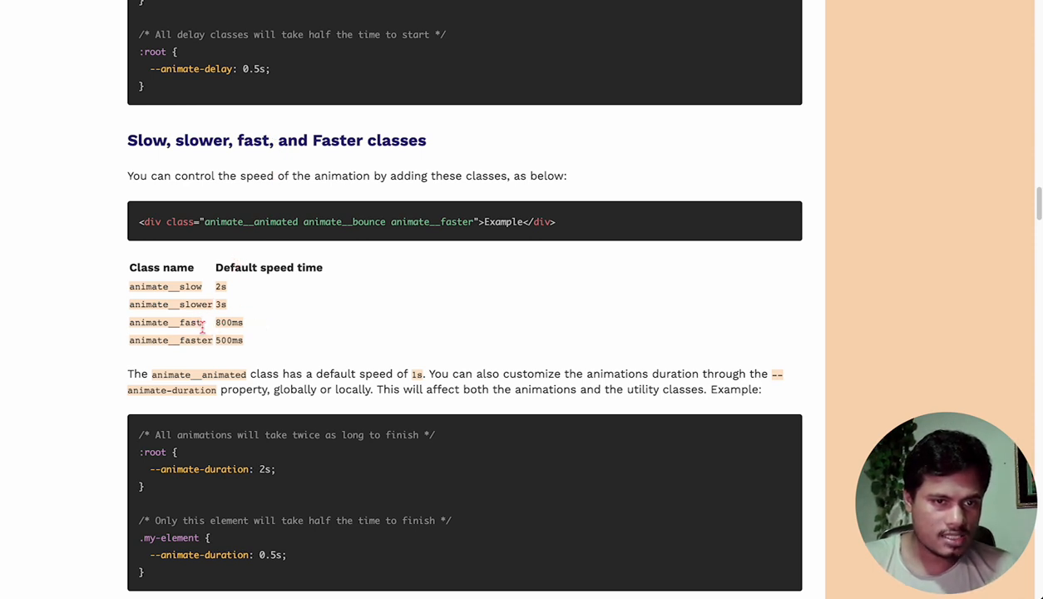
{"action": "double_click", "coordinate": [131, 325]}
{"action": "left_click_drag", "start_coordinate": [131, 324], "coordinate": [280, 317]}
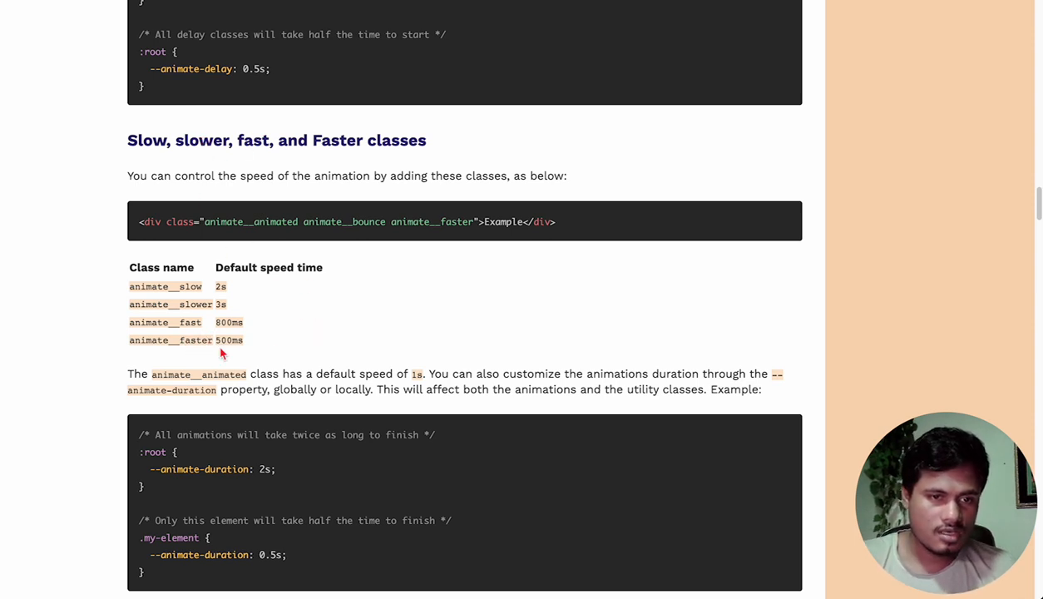
{"action": "left_click_drag", "start_coordinate": [179, 340], "coordinate": [210, 340]}
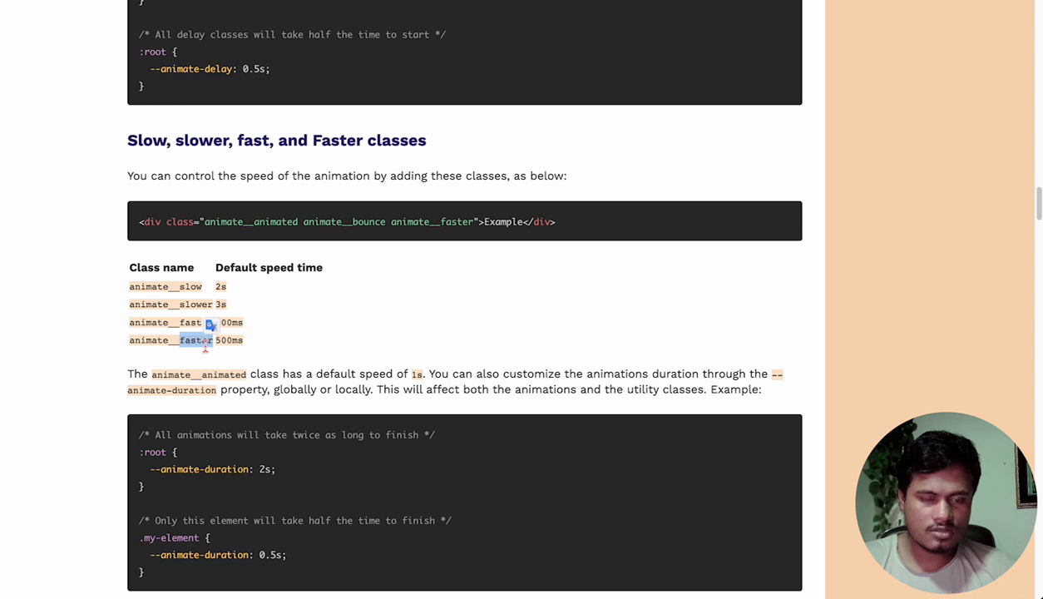
{"action": "left_click", "coordinate": [150, 340]}
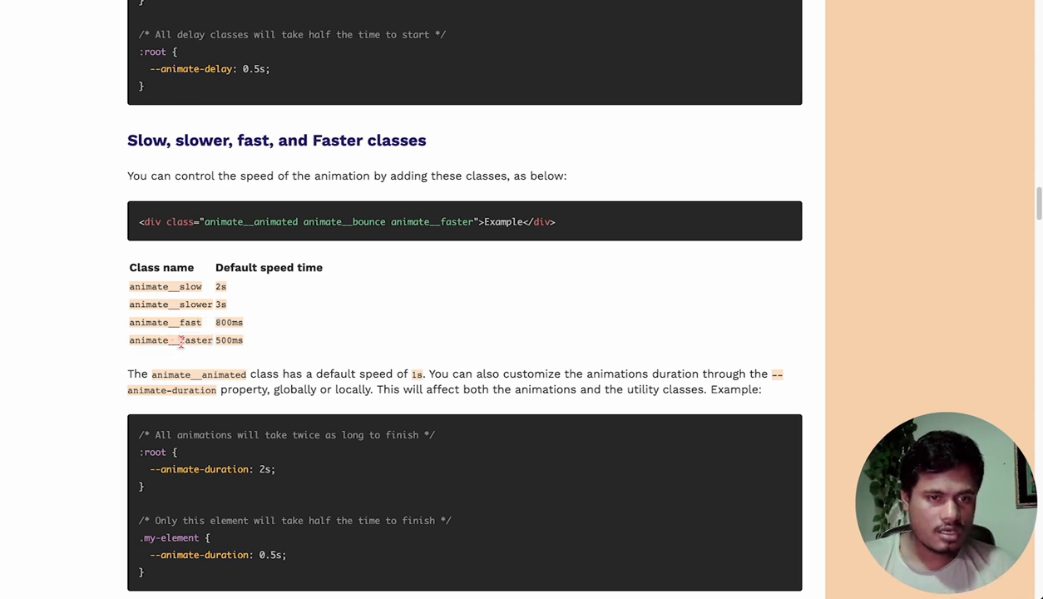
{"action": "left_click_drag", "start_coordinate": [179, 340], "coordinate": [211, 339]}
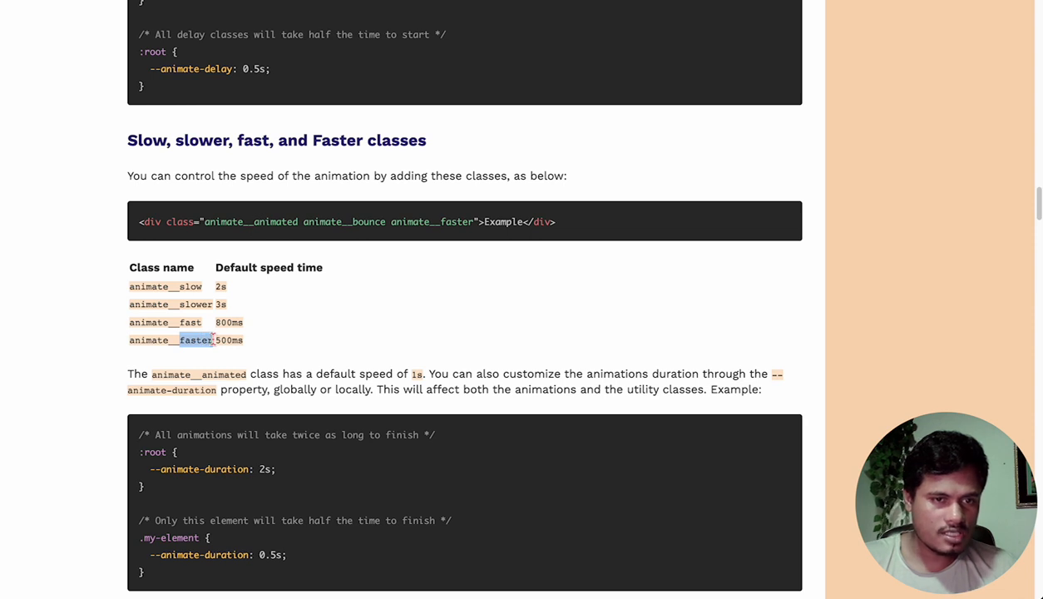
{"action": "left_click", "coordinate": [290, 353]}
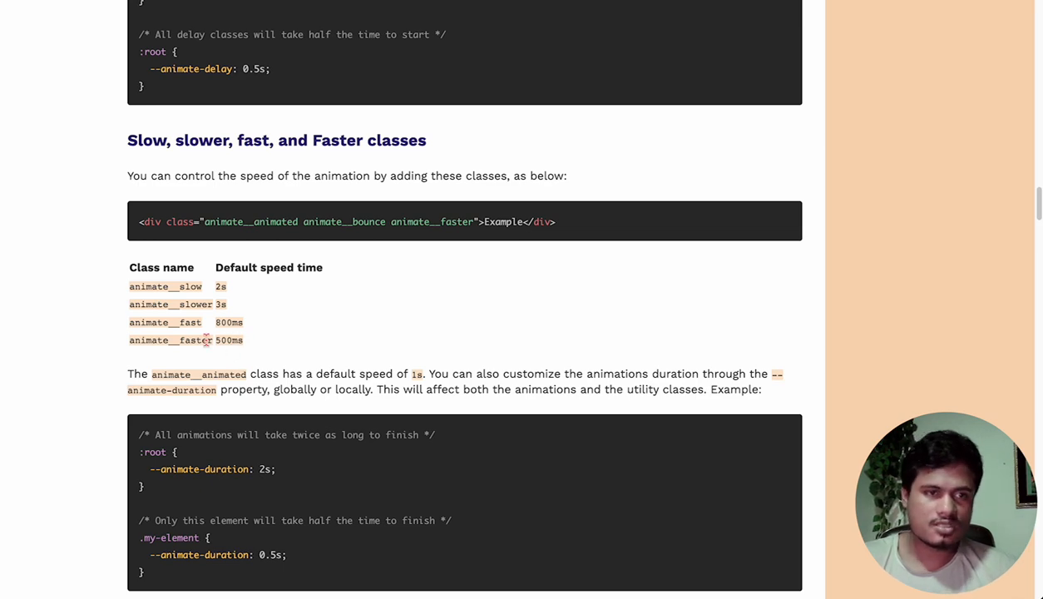
Switch back to the page builder and add the custom class "faster" to the first of the three columns.
{"action": "left_click", "coordinate": [1, 113]}
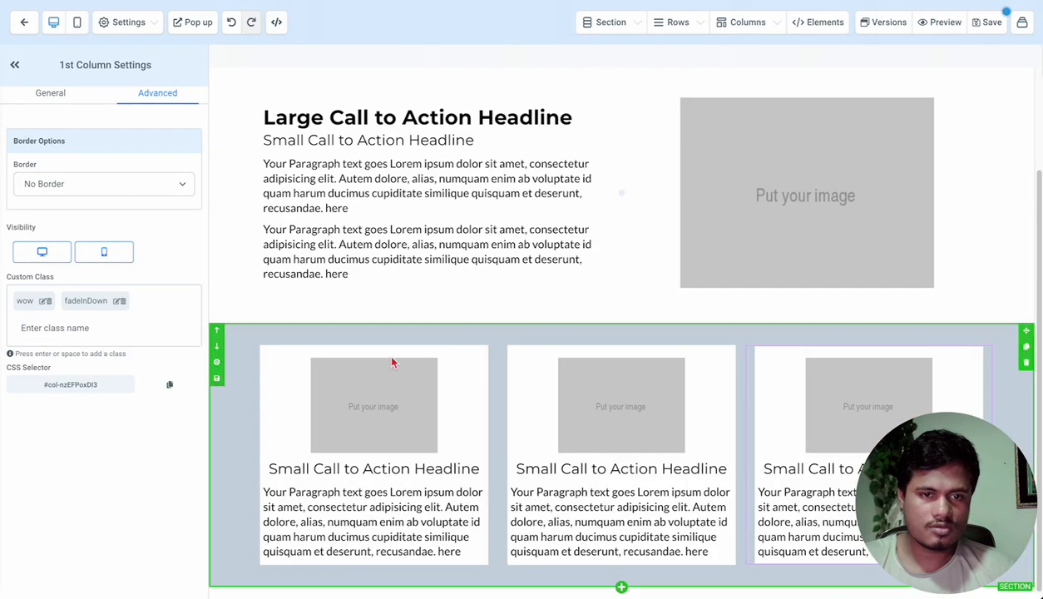
{"action": "left_click", "coordinate": [363, 341]}
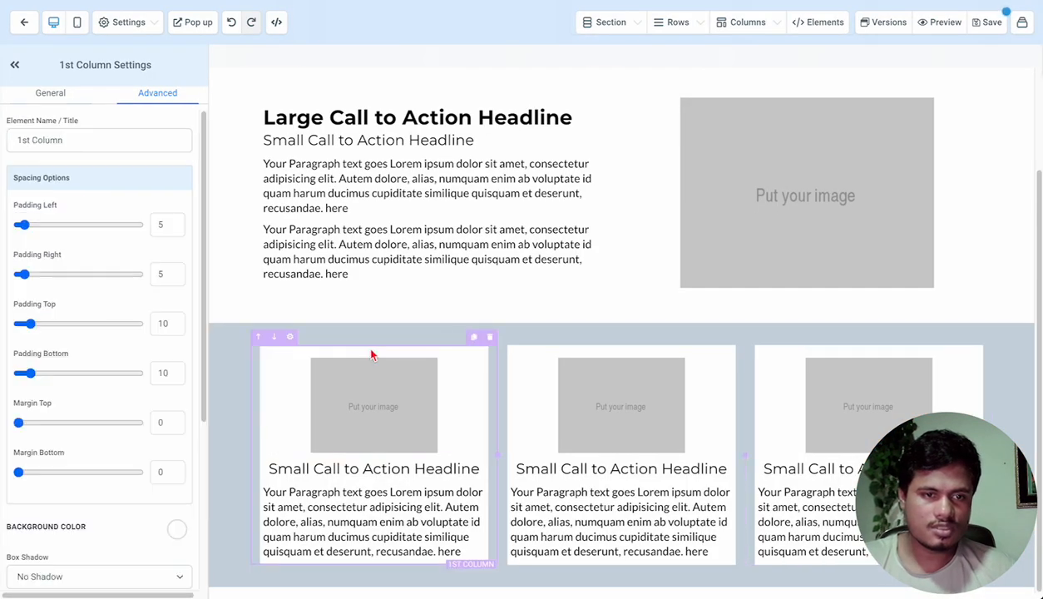
{"action": "left_click", "coordinate": [160, 104]}
{"action": "type", "text": "faster"}
{"action": "key", "text": "Return"}
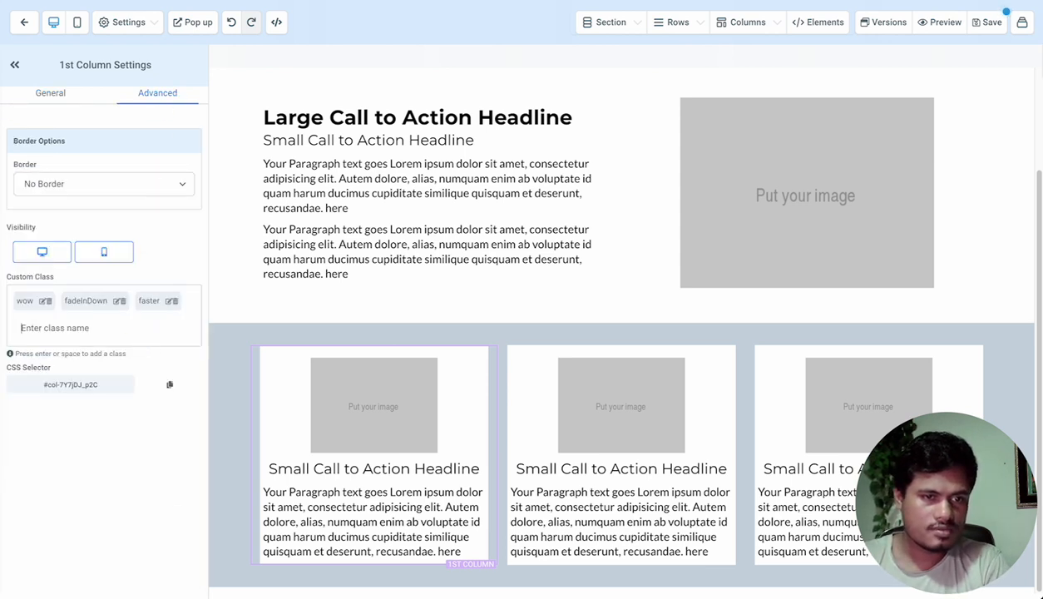
Add the custom class "slow" to the middle column of the three-column section.
{"action": "left_click", "coordinate": [582, 354]}
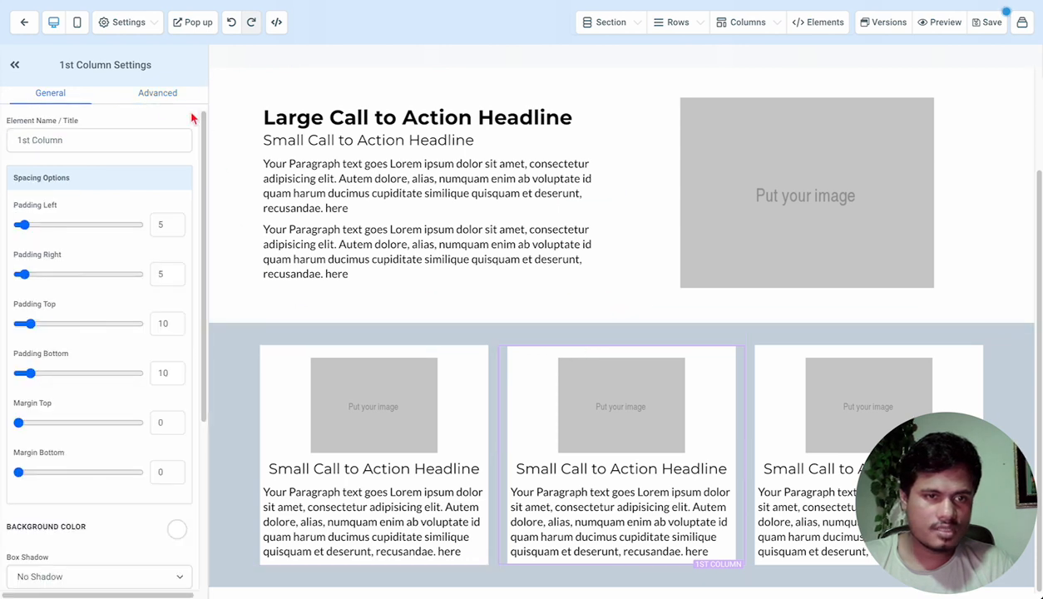
{"action": "left_click", "coordinate": [166, 101]}
{"action": "left_click", "coordinate": [97, 329]}
{"action": "type", "text": "s"}
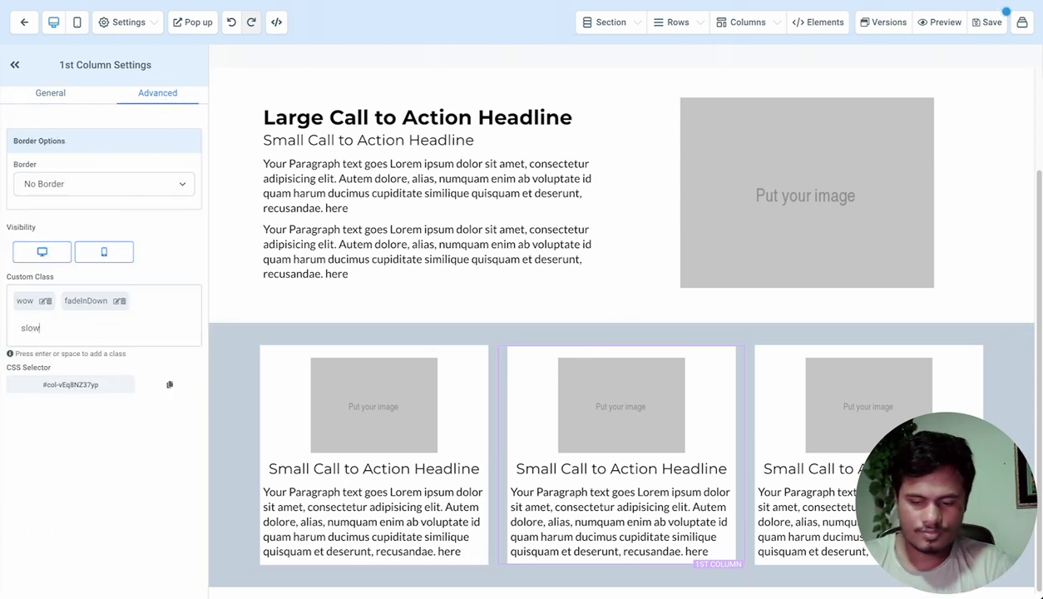
{"action": "type", "text": "low"}
{"action": "key", "text": "Return"}
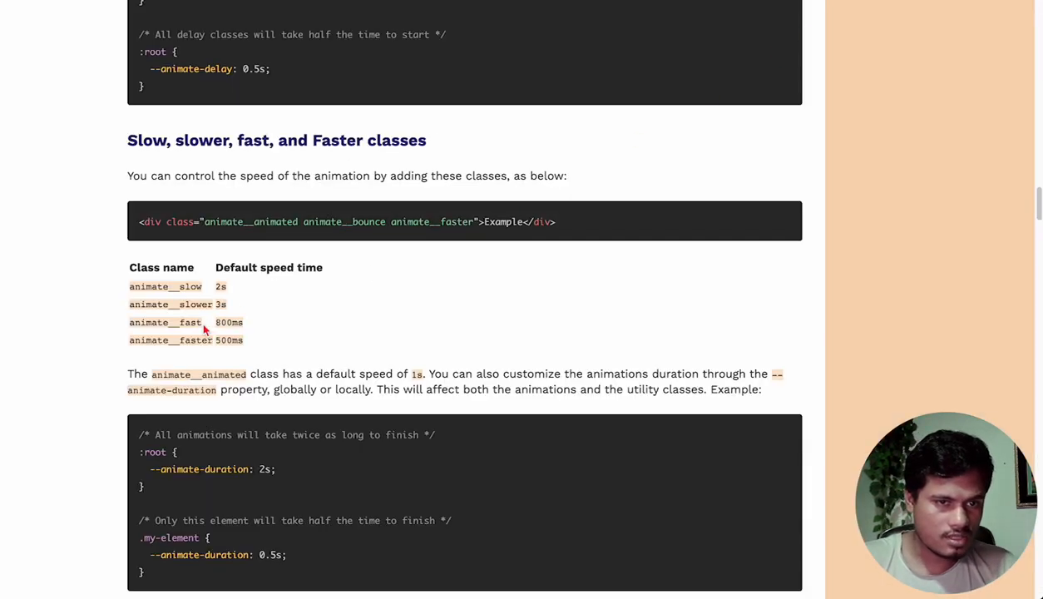
On the Animate.css site, check the animate__fast class name in the table of speed classes.
{"action": "double_click", "coordinate": [192, 324]}
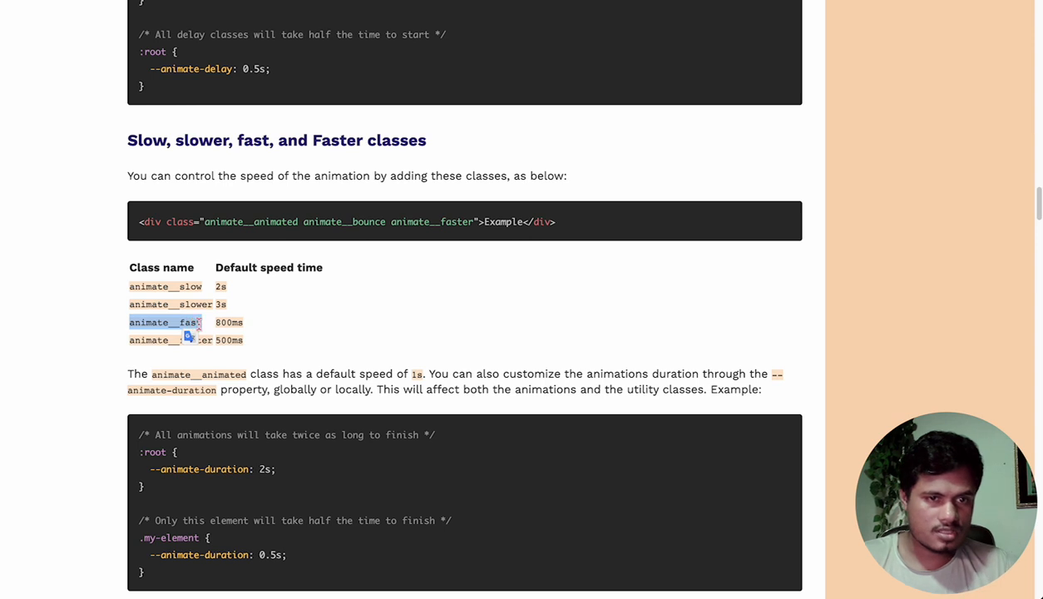
{"action": "left_click", "coordinate": [185, 327]}
{"action": "double_click", "coordinate": [182, 327]}
{"action": "left_click", "coordinate": [185, 327]}
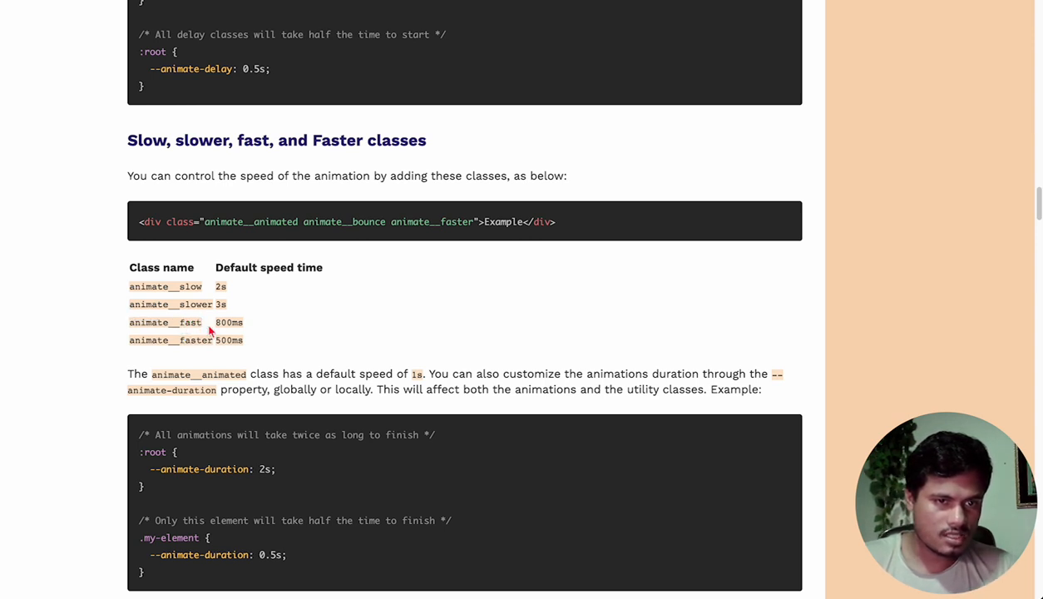
Copy "fast" from the animate__fast class name and replace the middle column's "slow" custom class with it in the page builder.
{"action": "left_click_drag", "start_coordinate": [204, 327], "coordinate": [181, 324]}
{"action": "key", "text": "ctrl+c"}
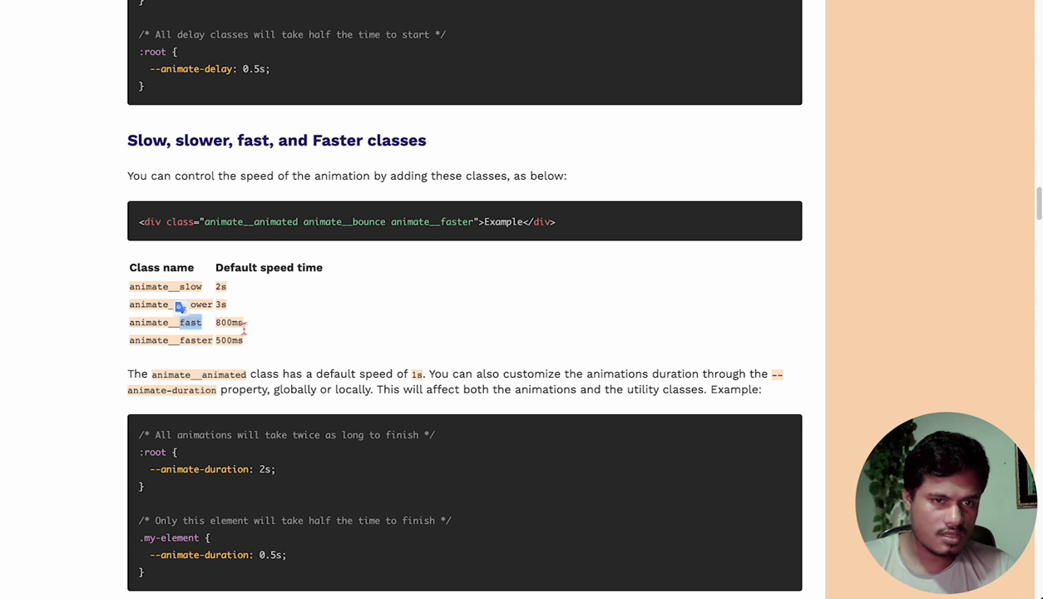
{"action": "left_click", "coordinate": [1, 118]}
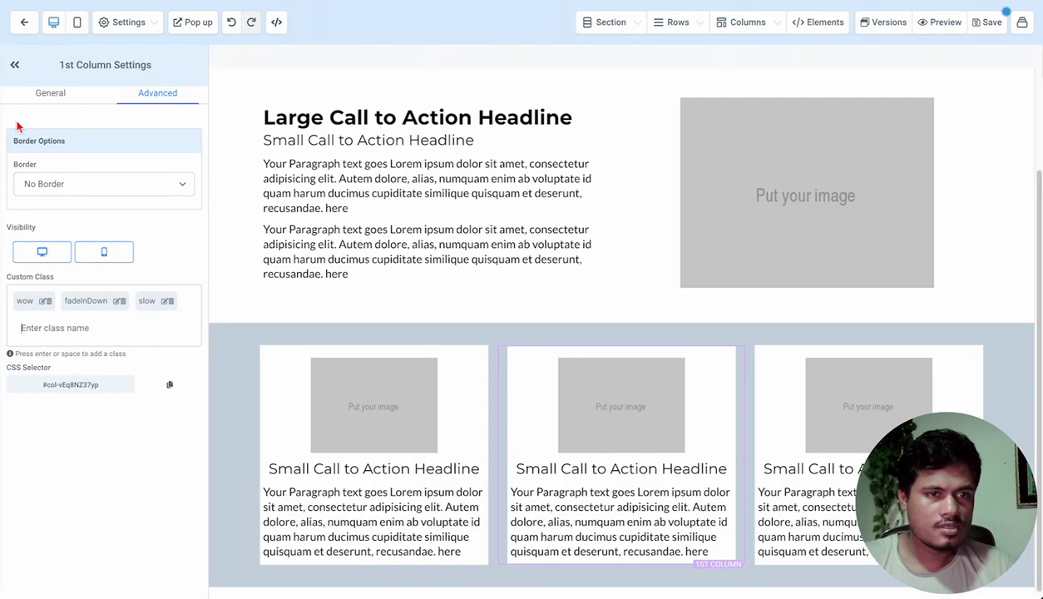
{"action": "left_click", "coordinate": [172, 303]}
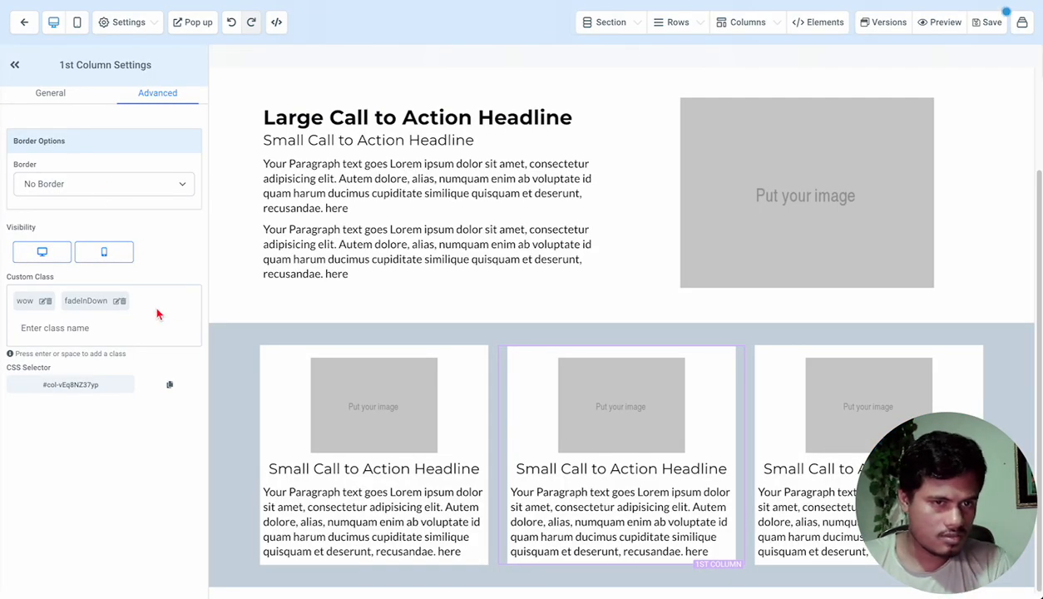
{"action": "left_click", "coordinate": [97, 324]}
{"action": "key", "text": "ctrl+v"}
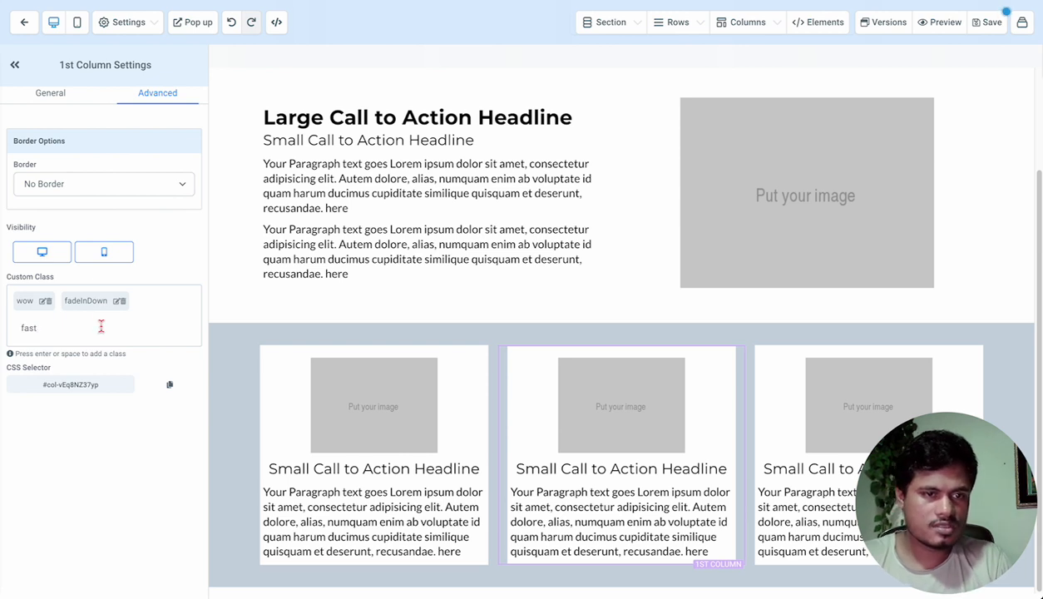
{"action": "key", "text": "Return"}
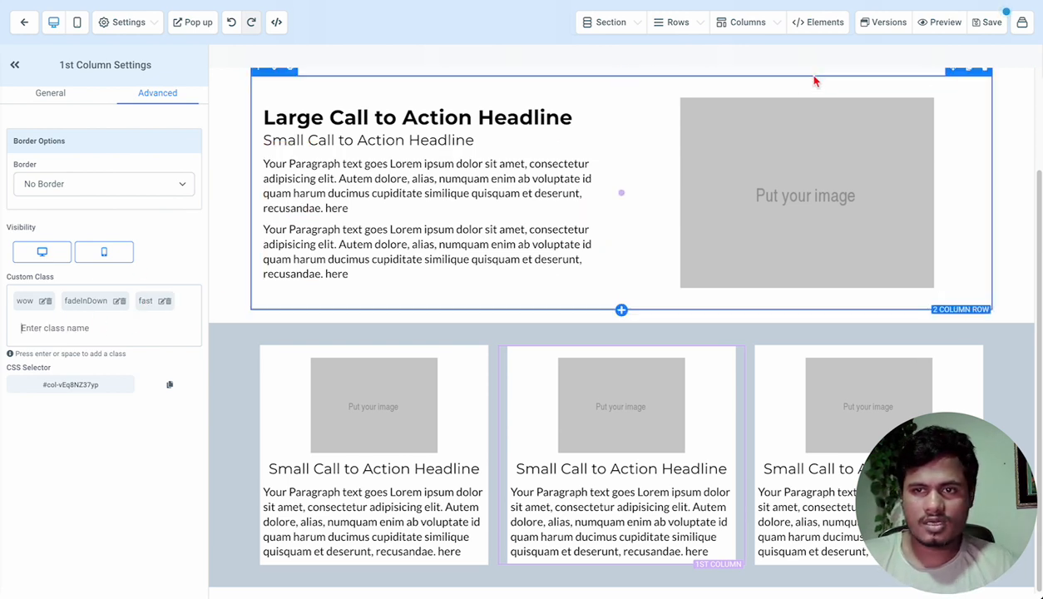
Save the page, dismiss the SEO metadata form without changes, and preview the page before returning to the builder.
{"action": "left_click", "coordinate": [981, 23]}
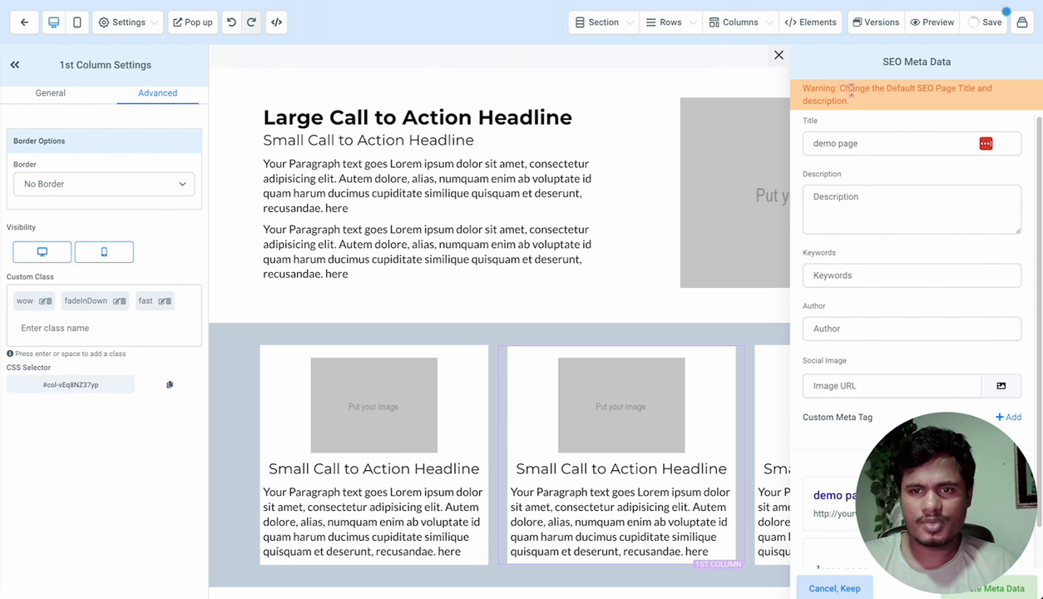
{"action": "left_click", "coordinate": [779, 55]}
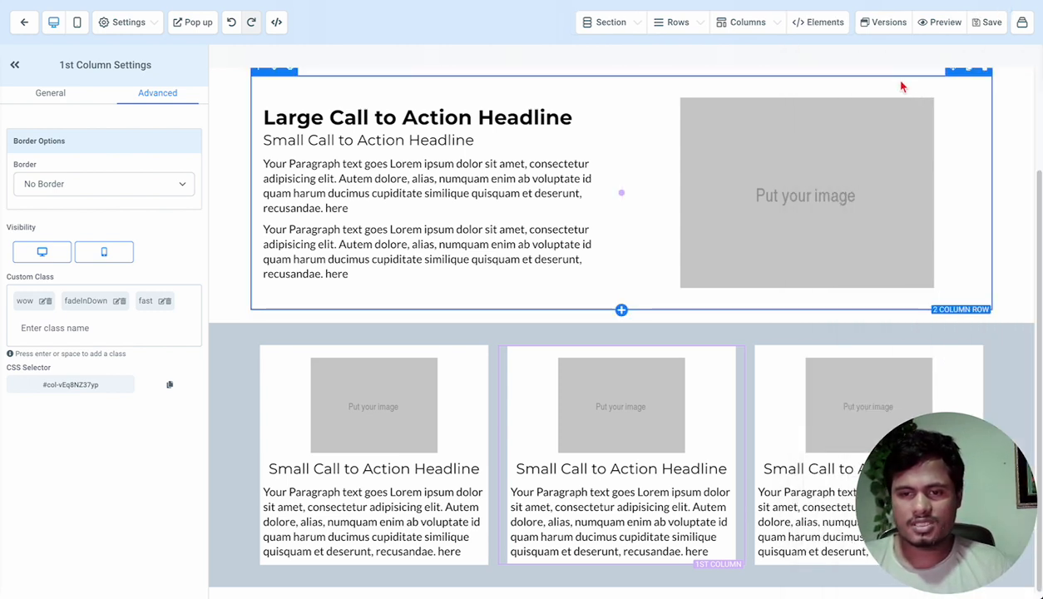
{"action": "left_click", "coordinate": [938, 29]}
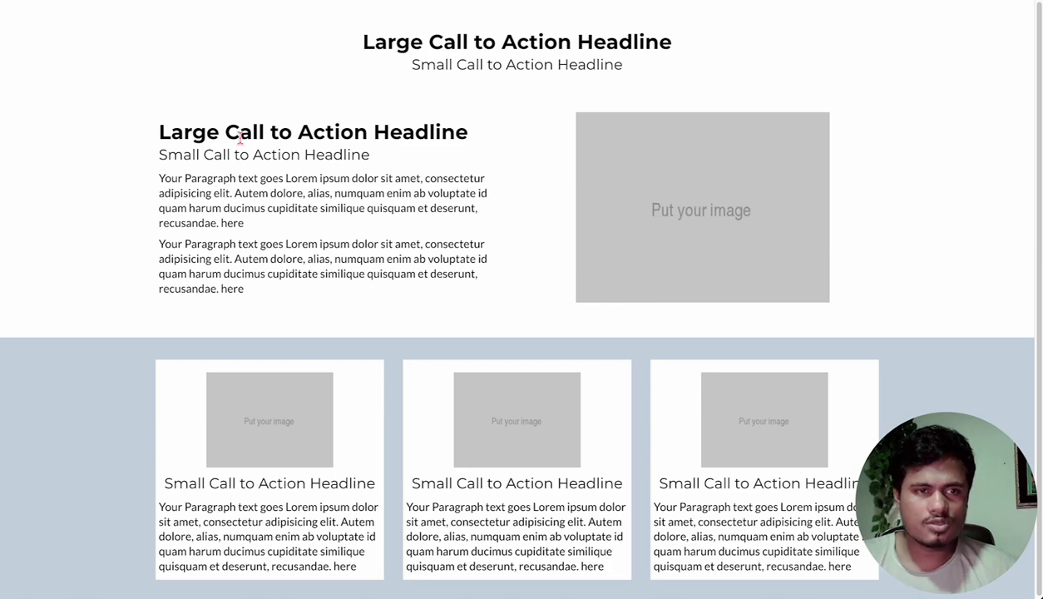
{"action": "key", "text": "Escape"}
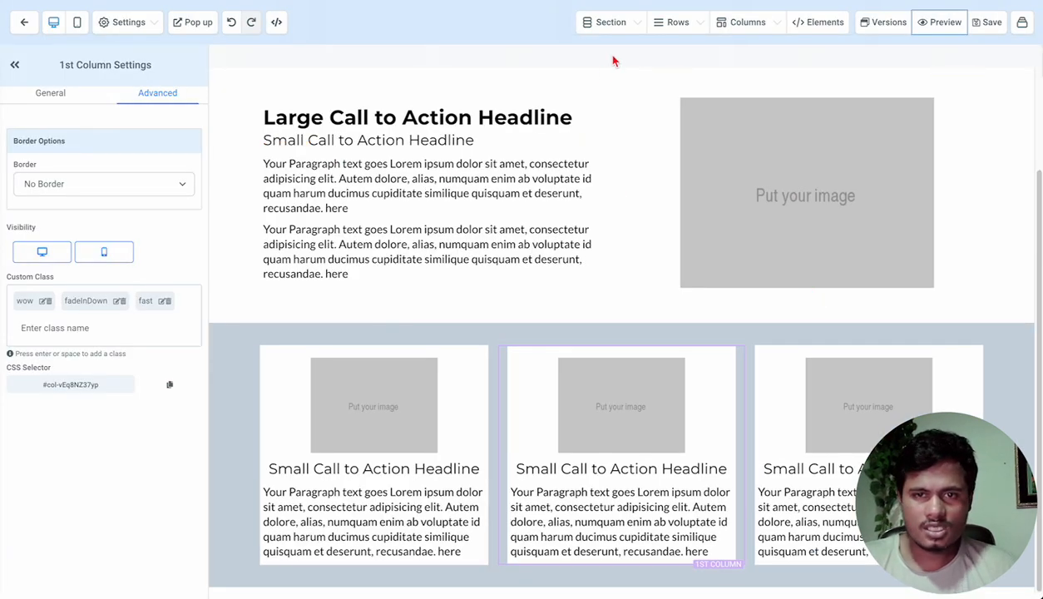
Set the first section's top margin to 100 and its bottom margin to 200.
{"action": "scroll", "coordinate": [601, 87], "scroll_direction": "up", "scroll_amount": 2}
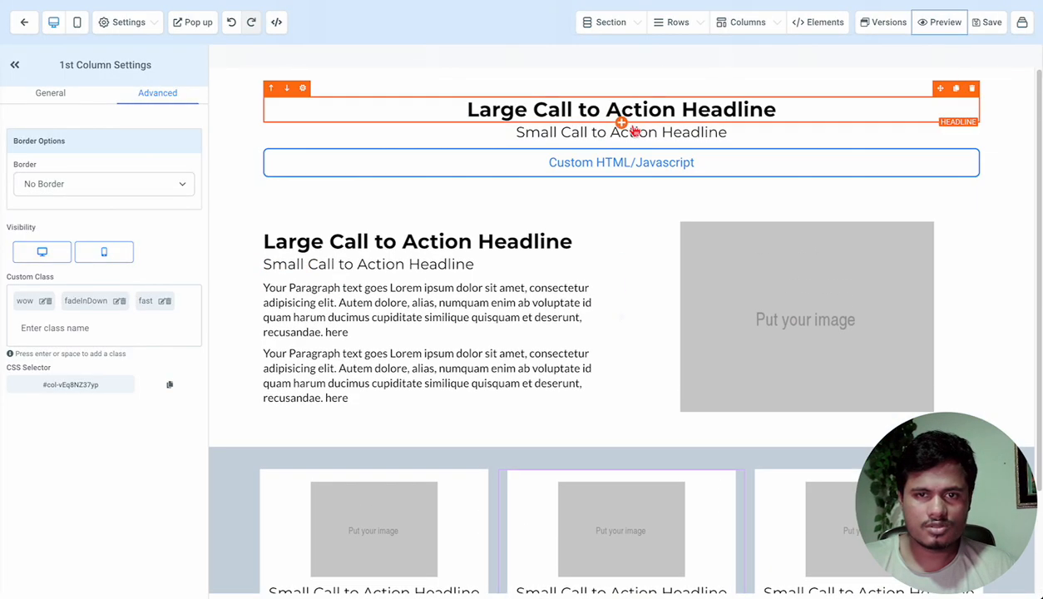
{"action": "left_click", "coordinate": [656, 83]}
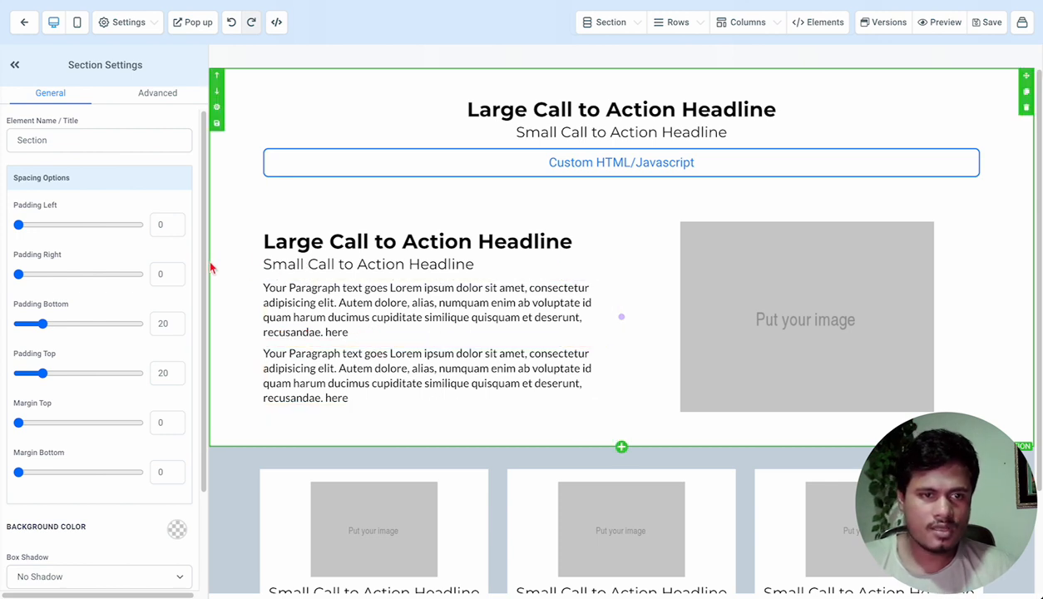
{"action": "left_click", "coordinate": [161, 422]}
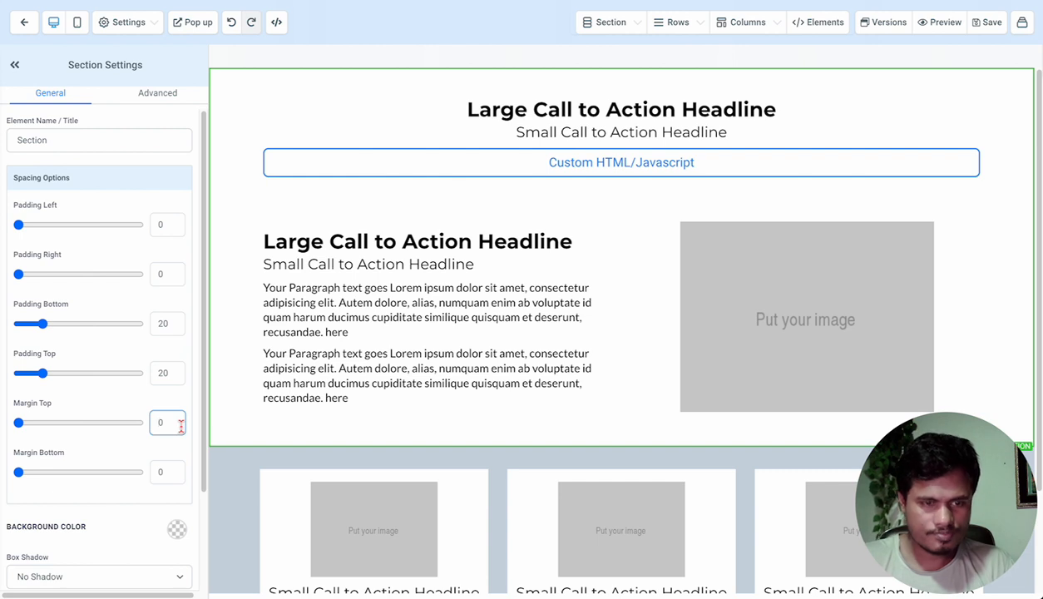
{"action": "type", "text": "1"}
{"action": "type", "text": "-"}
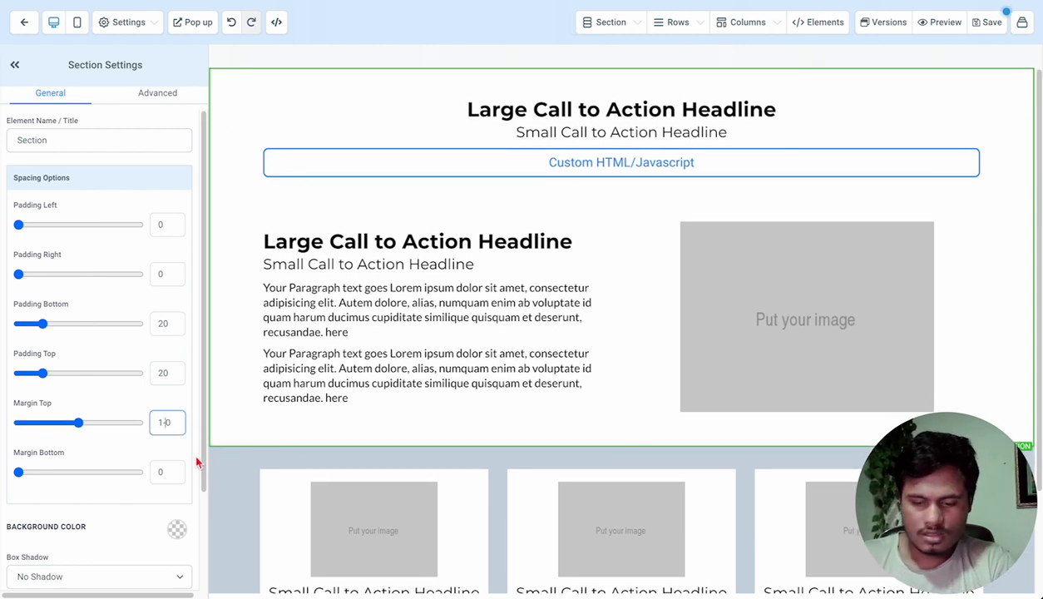
{"action": "type", "text": "0"}
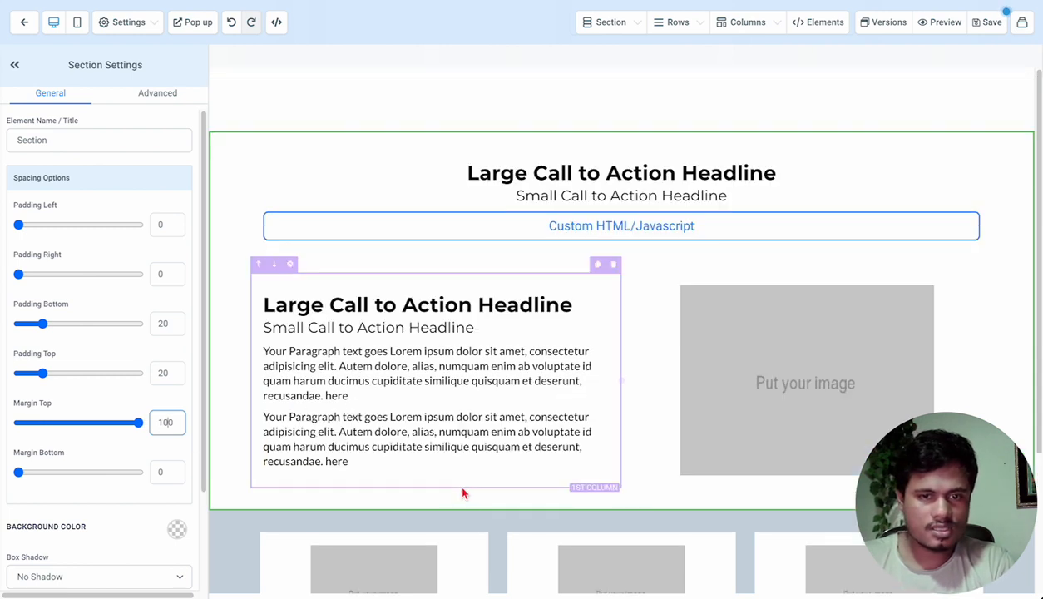
{"action": "left_click", "coordinate": [154, 471]}
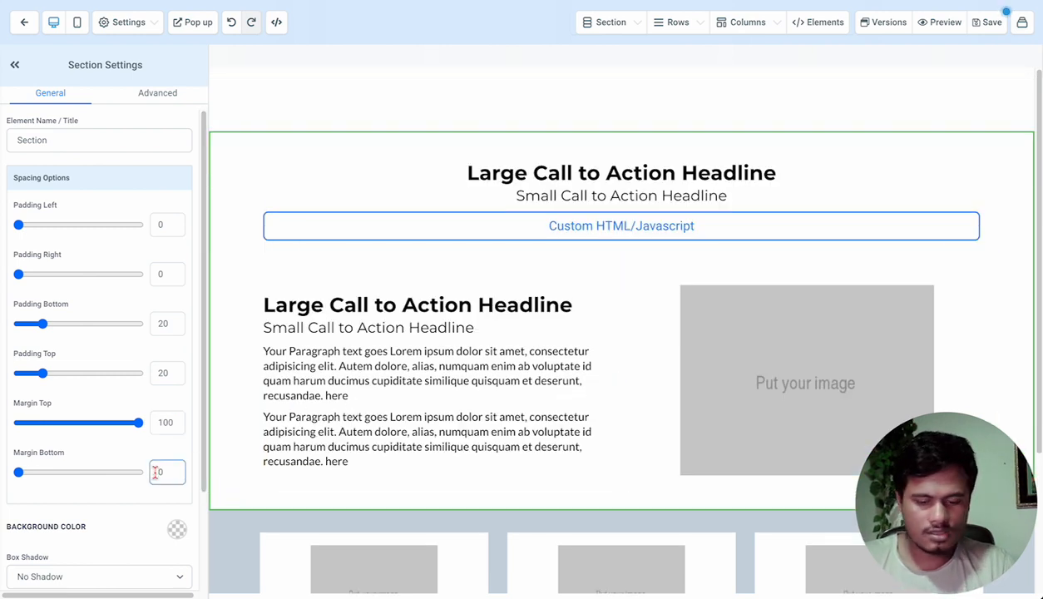
{"action": "type", "text": "100"}
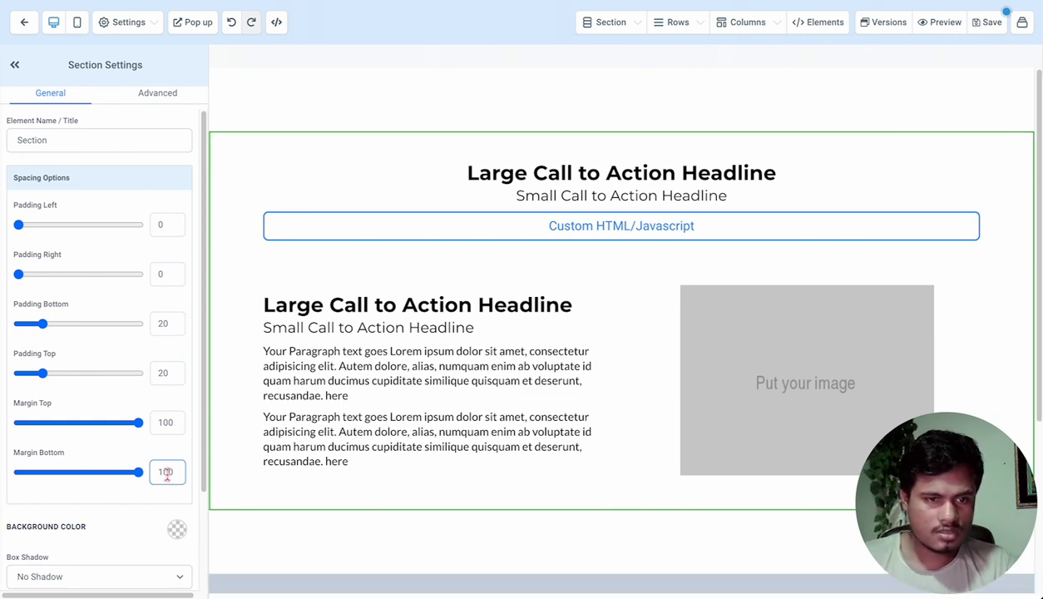
{"action": "type", "text": "2"}
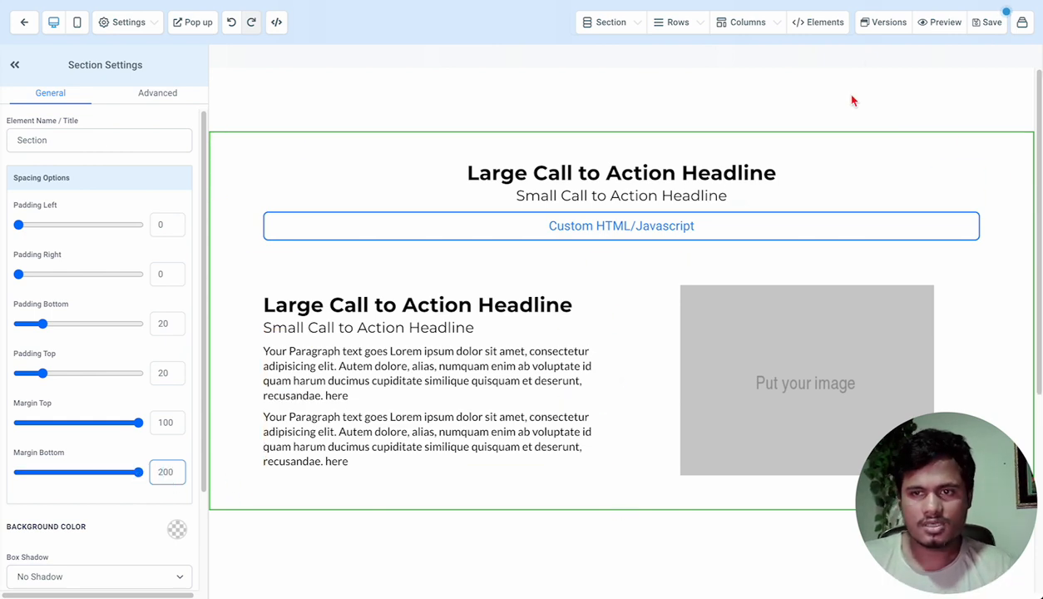
Save the page and check the new section spacing in the preview, returning to the builder.
{"action": "left_click", "coordinate": [984, 26]}
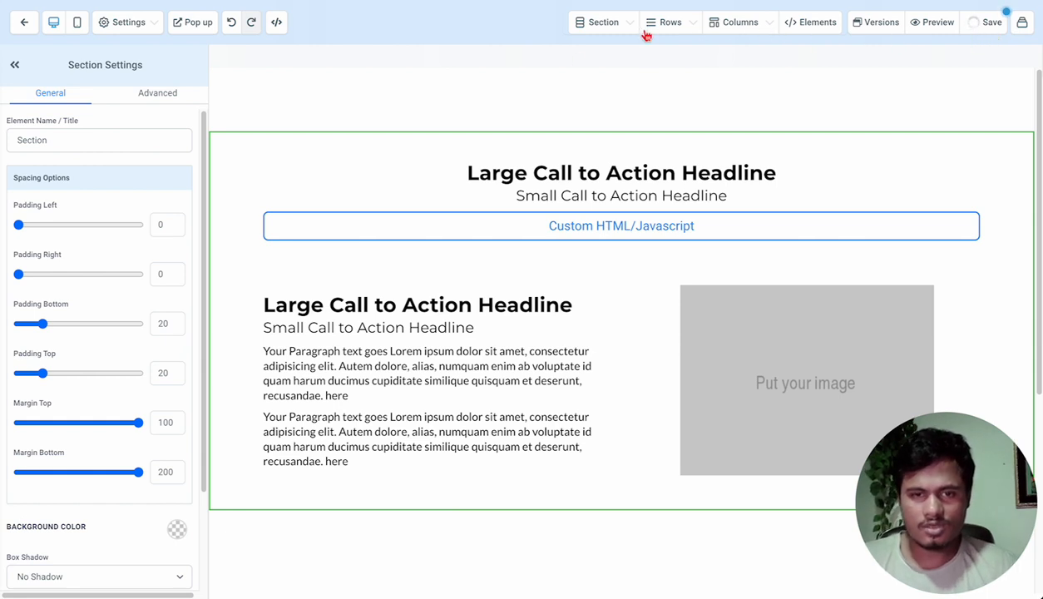
{"action": "left_click", "coordinate": [938, 21]}
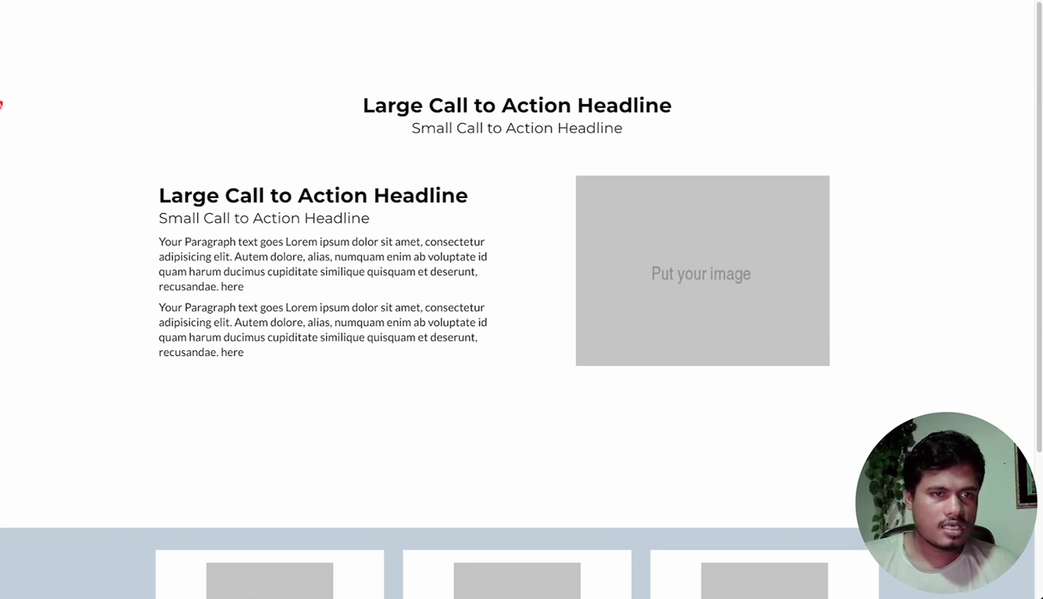
{"action": "left_click", "coordinate": [2, 101]}
Keep the first section's top margin at 100 and increase its bottom margin to 500.
{"action": "scroll", "coordinate": [452, 536], "scroll_direction": "down", "scroll_amount": 3}
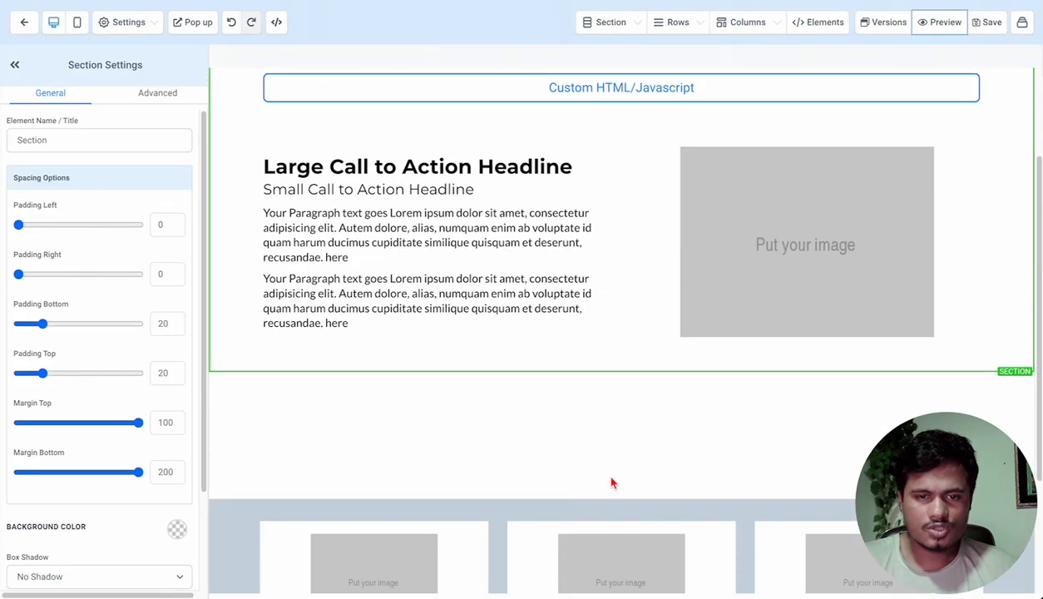
{"action": "left_click", "coordinate": [562, 457]}
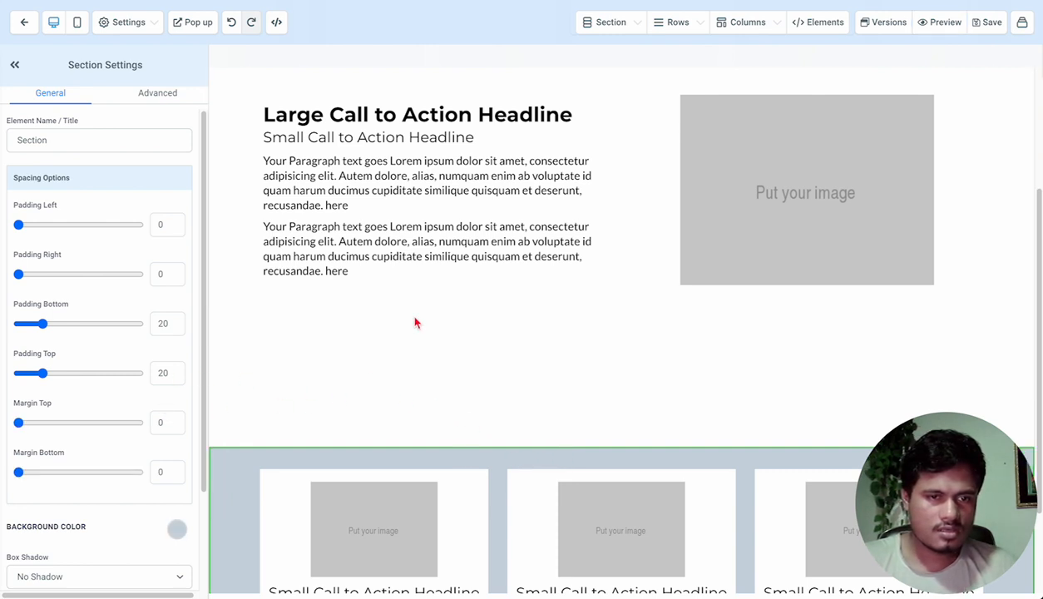
{"action": "scroll", "coordinate": [410, 329], "scroll_direction": "up", "scroll_amount": 2}
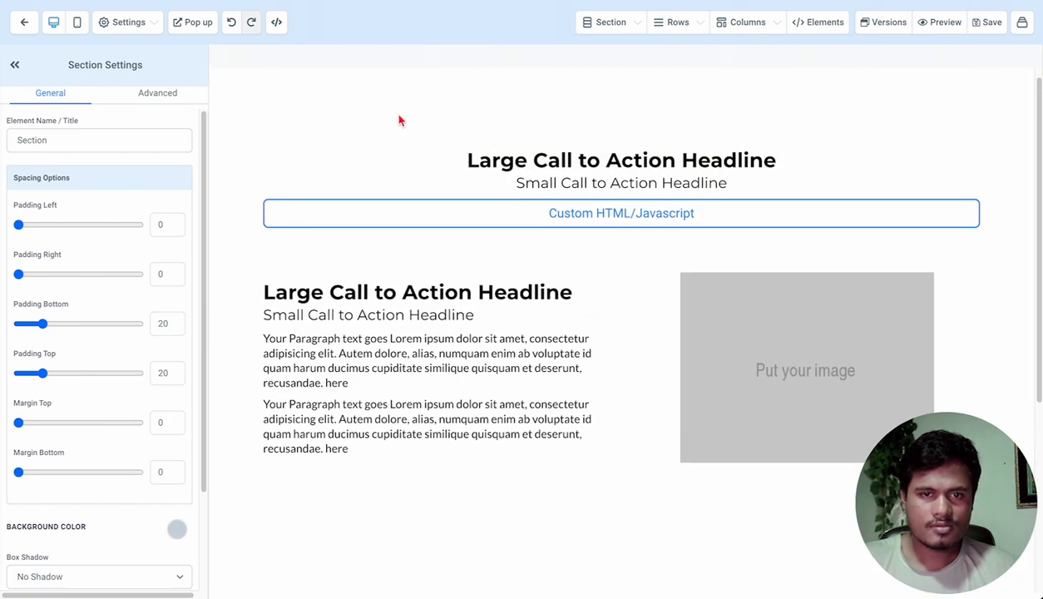
{"action": "left_click", "coordinate": [330, 137]}
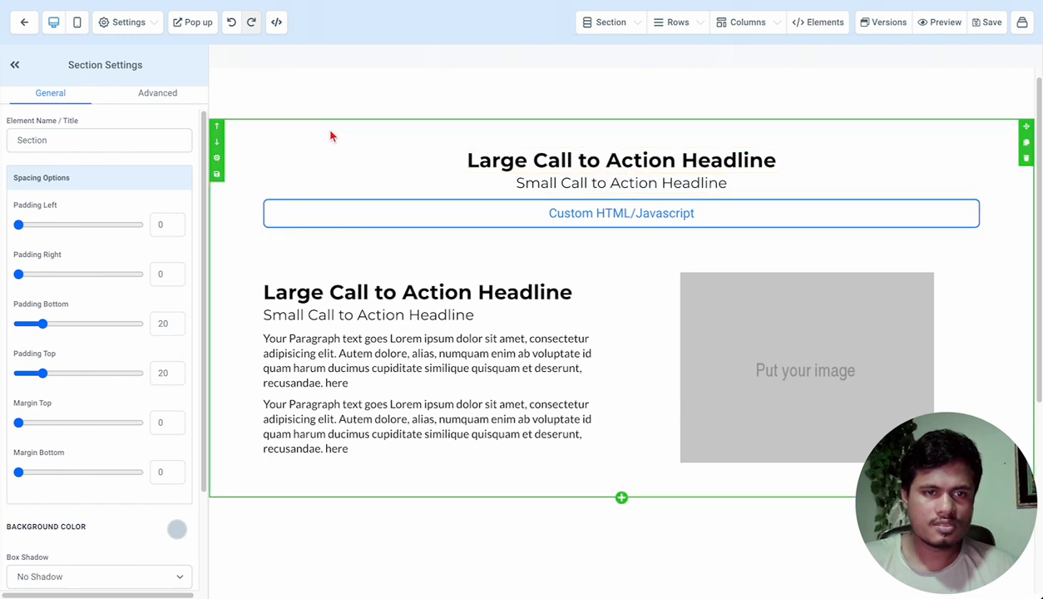
{"action": "left_click", "coordinate": [164, 471]}
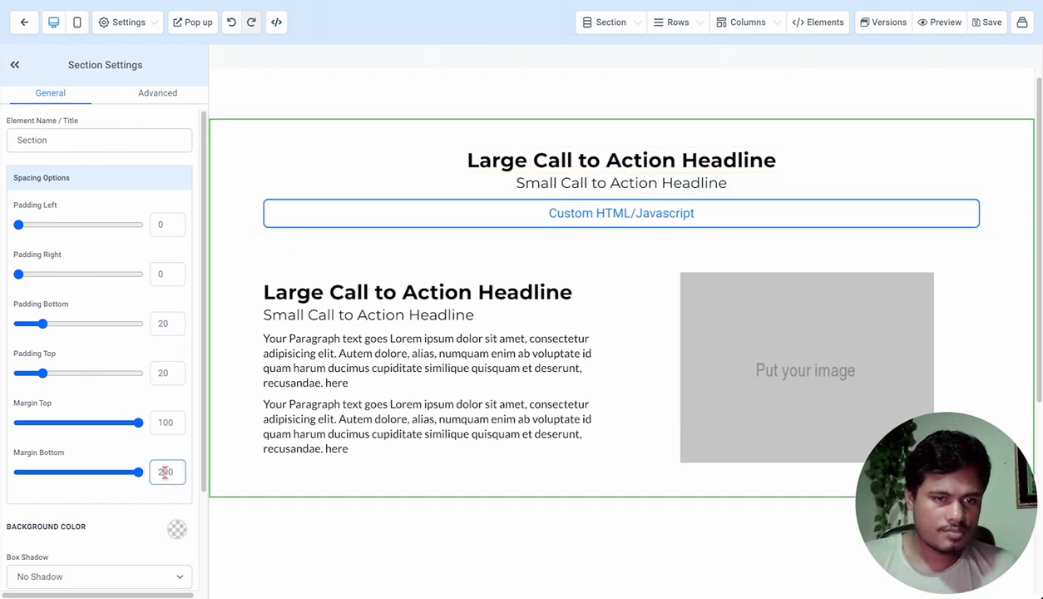
{"action": "type", "text": "4"}
{"action": "left_click", "coordinate": [156, 422]}
{"action": "type", "text": "3"}
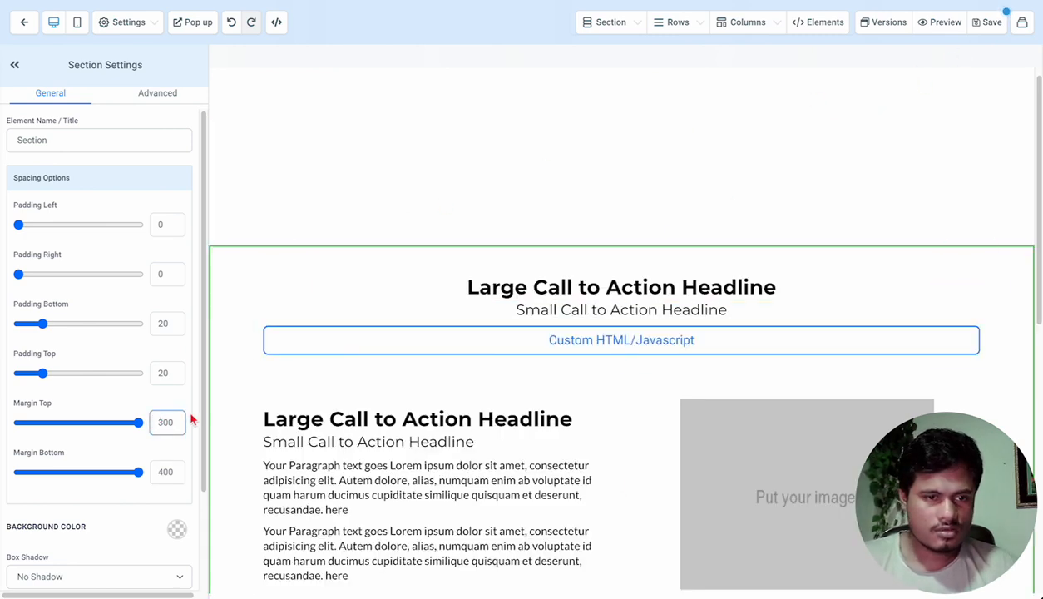
{"action": "key", "text": "BackSpace"}
{"action": "type", "text": "1"}
{"action": "left_click", "coordinate": [160, 470]}
{"action": "type", "text": "5"}
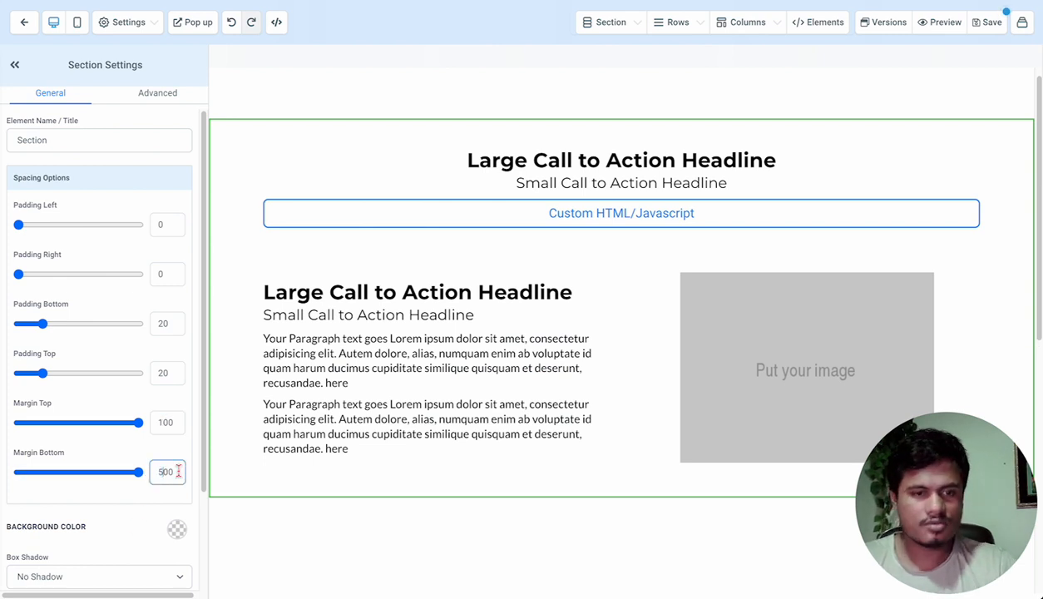
Save the page, check the gap above the three-column section, and open the page preview.
{"action": "left_click", "coordinate": [991, 25]}
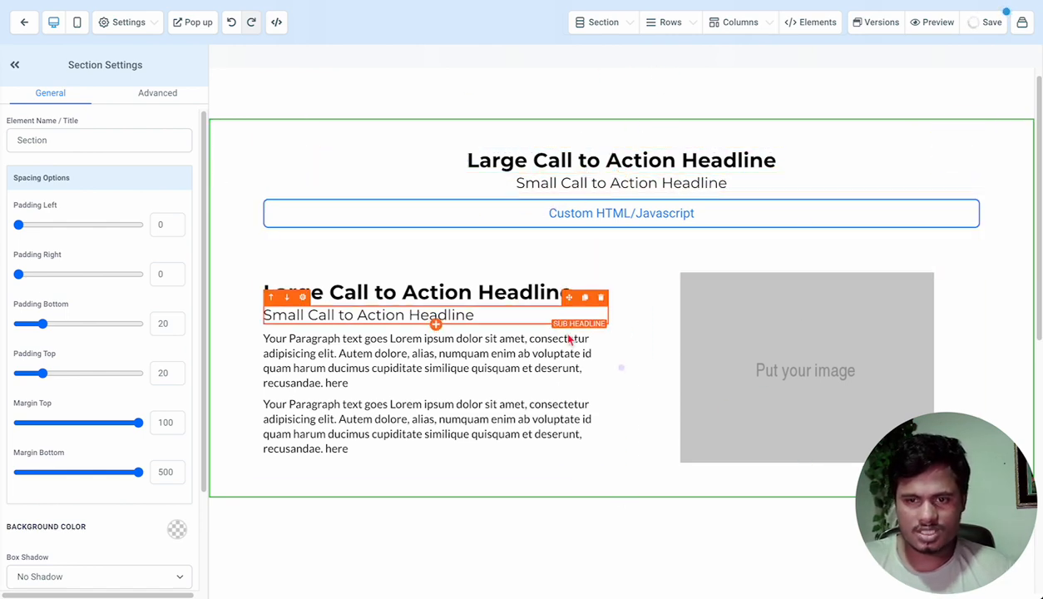
{"action": "scroll", "coordinate": [624, 303], "scroll_direction": "down", "scroll_amount": 3}
{"action": "scroll", "coordinate": [582, 308], "scroll_direction": "down", "scroll_amount": 8}
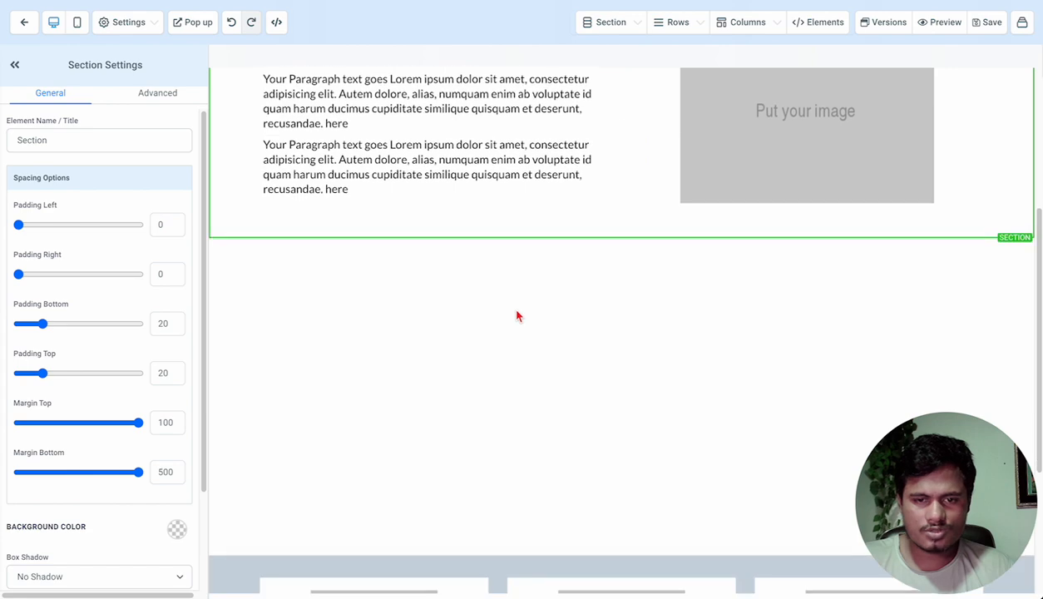
{"action": "scroll", "coordinate": [755, 248], "scroll_direction": "up", "scroll_amount": 8}
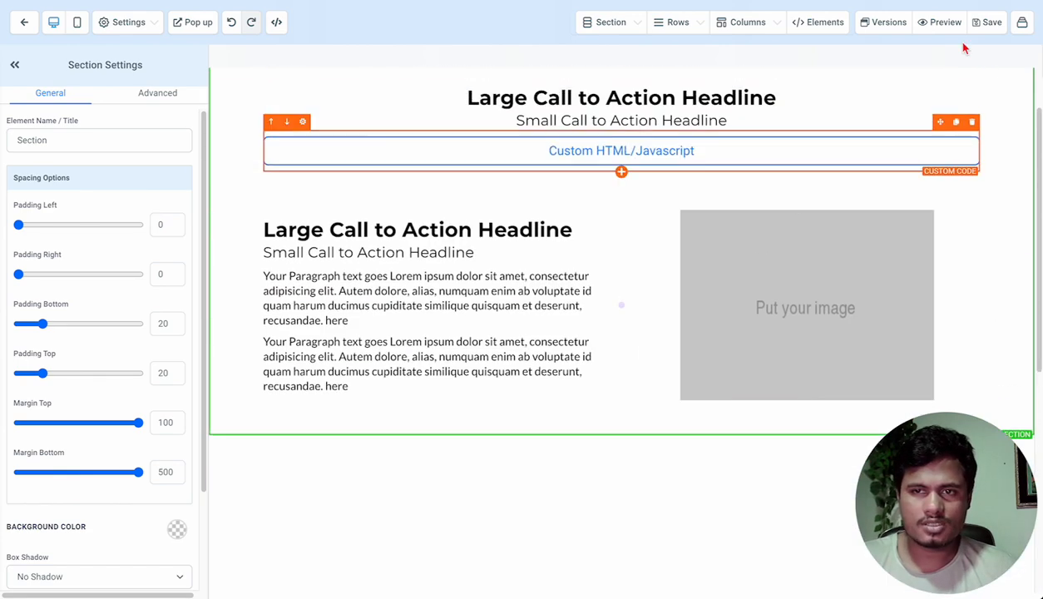
{"action": "left_click", "coordinate": [941, 25]}
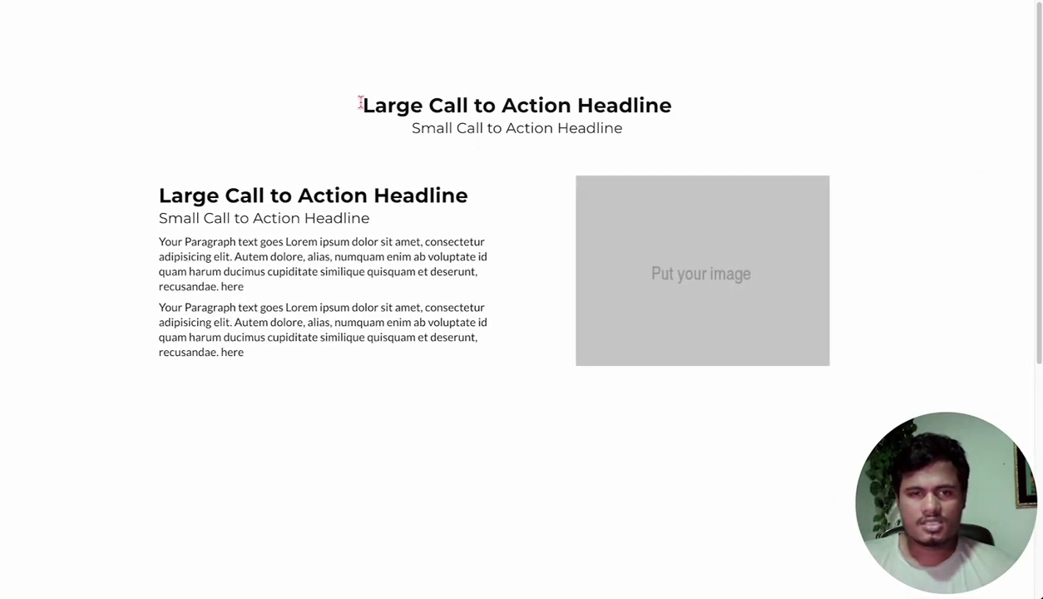
In the preview, highlight the headline and paragraph text, then watch the three columns animate as they come into view.
{"action": "left_click_drag", "start_coordinate": [359, 105], "coordinate": [713, 116]}
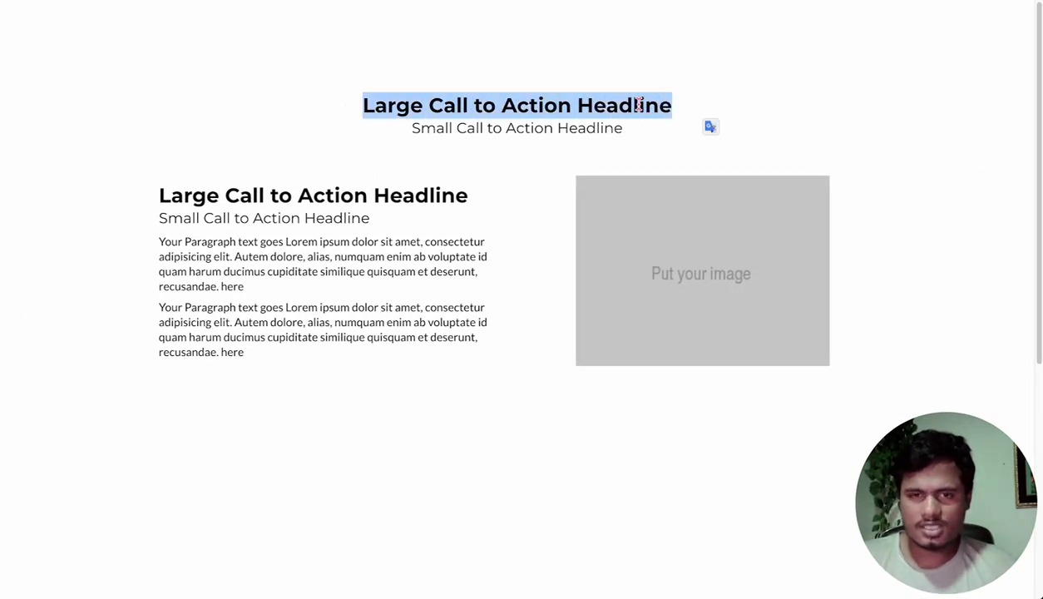
{"action": "left_click", "coordinate": [500, 105]}
{"action": "left_click_drag", "start_coordinate": [361, 105], "coordinate": [666, 121]}
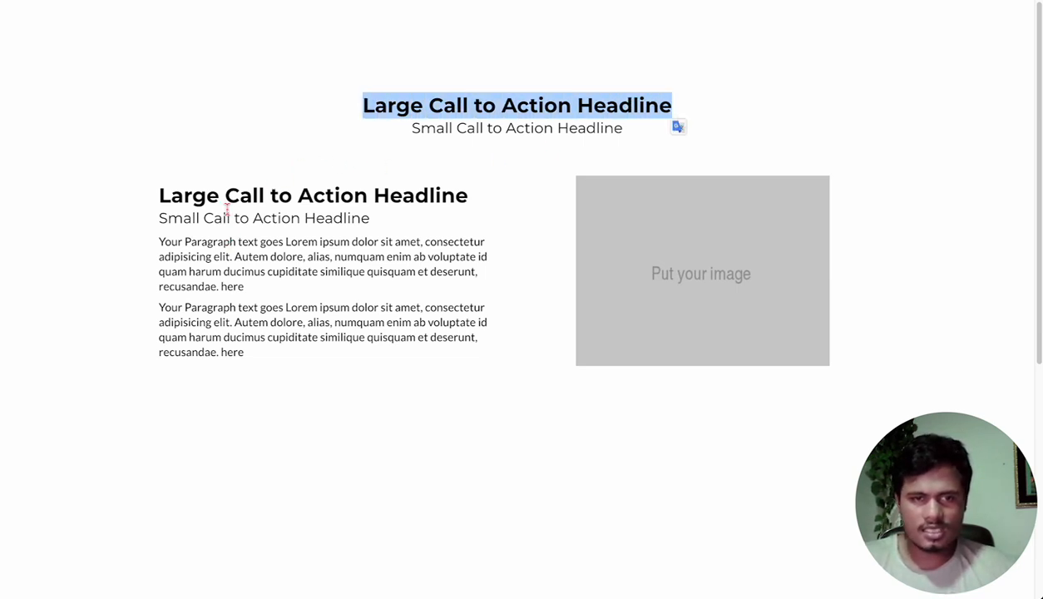
{"action": "left_click_drag", "start_coordinate": [225, 196], "coordinate": [246, 319]}
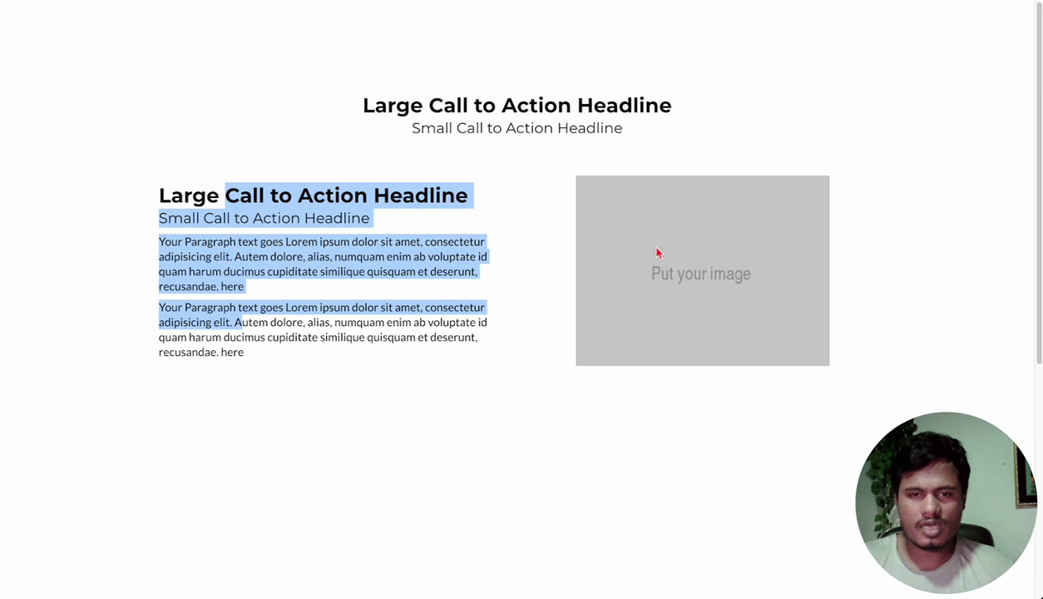
{"action": "left_click", "coordinate": [693, 235]}
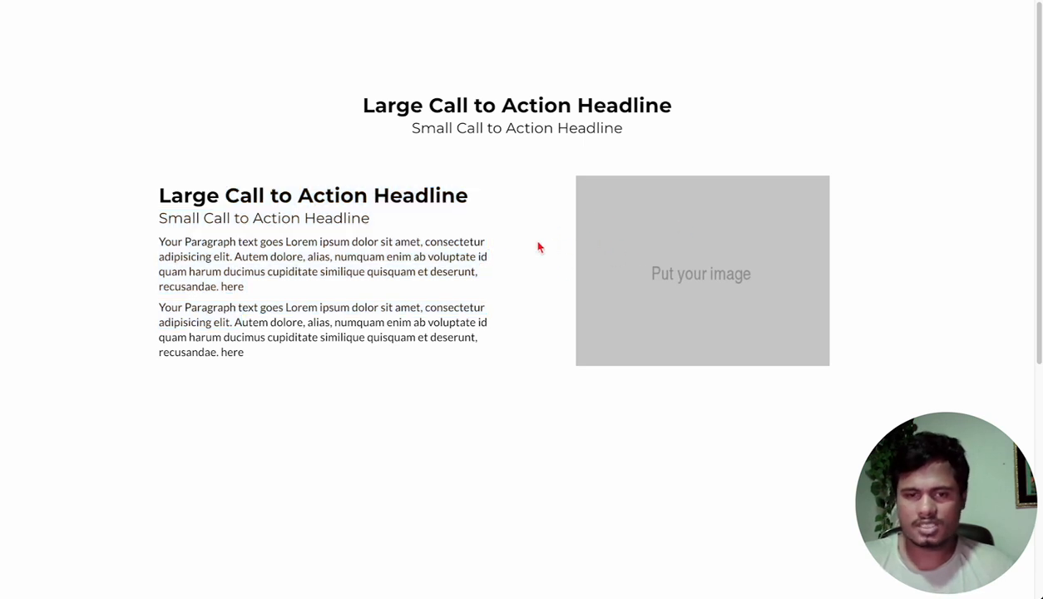
{"action": "scroll", "coordinate": [541, 245], "scroll_direction": "down", "scroll_amount": 1}
{"action": "scroll", "coordinate": [540, 246], "scroll_direction": "down", "scroll_amount": 5}
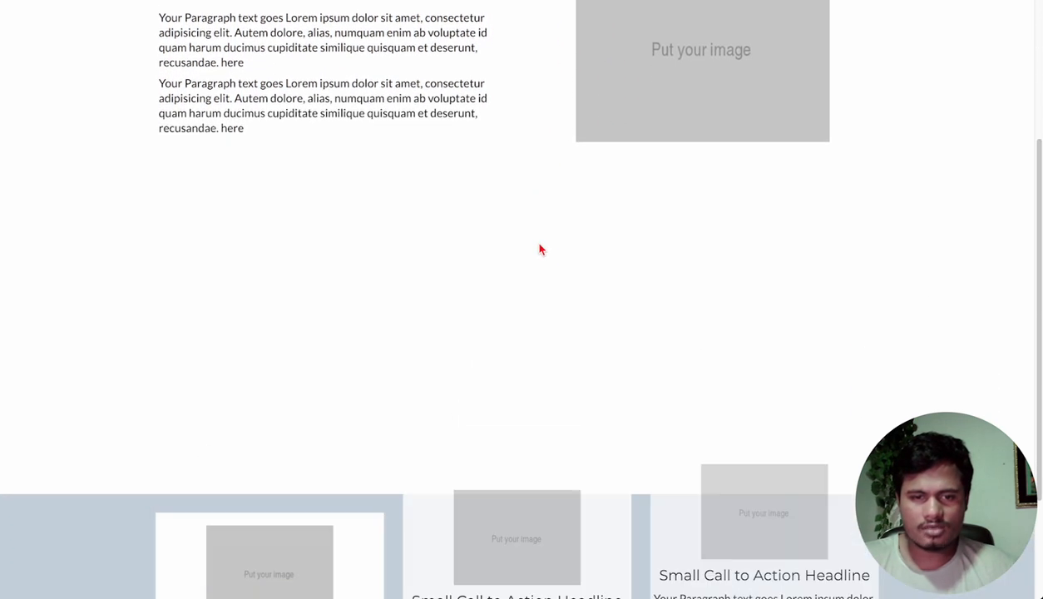
Replay the preview page's entrance animations, checking the headline, text and image at the start and the three columns further down.
{"action": "scroll", "coordinate": [541, 258], "scroll_direction": "down", "scroll_amount": 1}
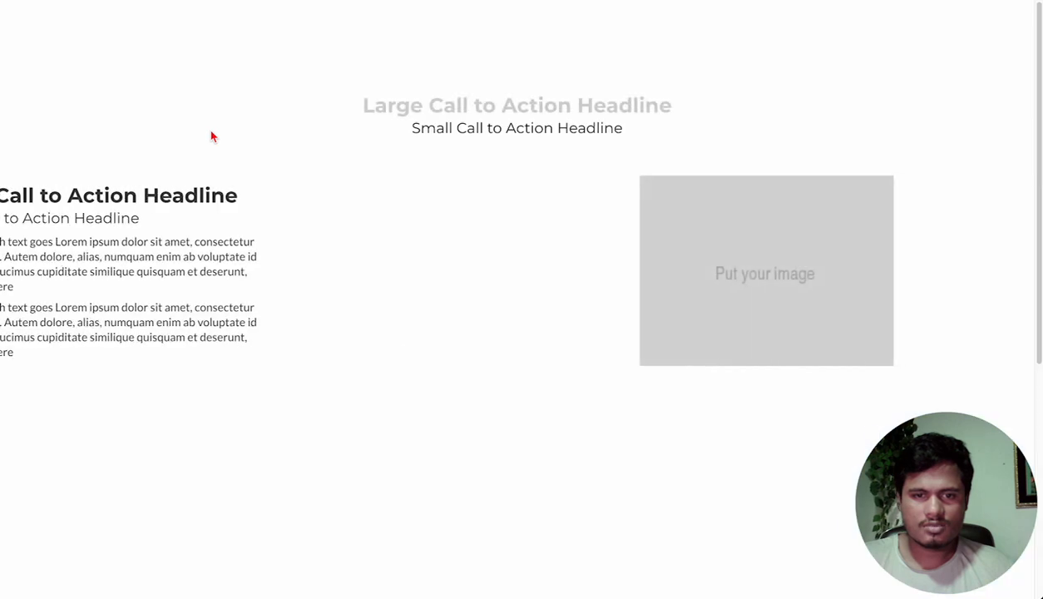
{"action": "scroll", "coordinate": [212, 135], "scroll_direction": "down", "scroll_amount": 3}
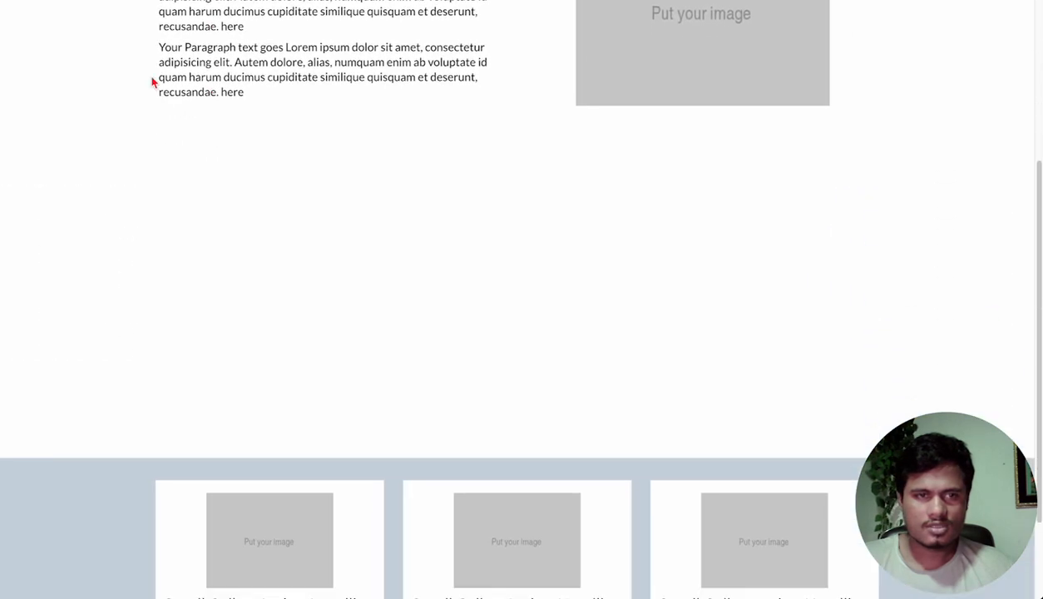
{"action": "scroll", "coordinate": [153, 81], "scroll_direction": "up", "scroll_amount": 3}
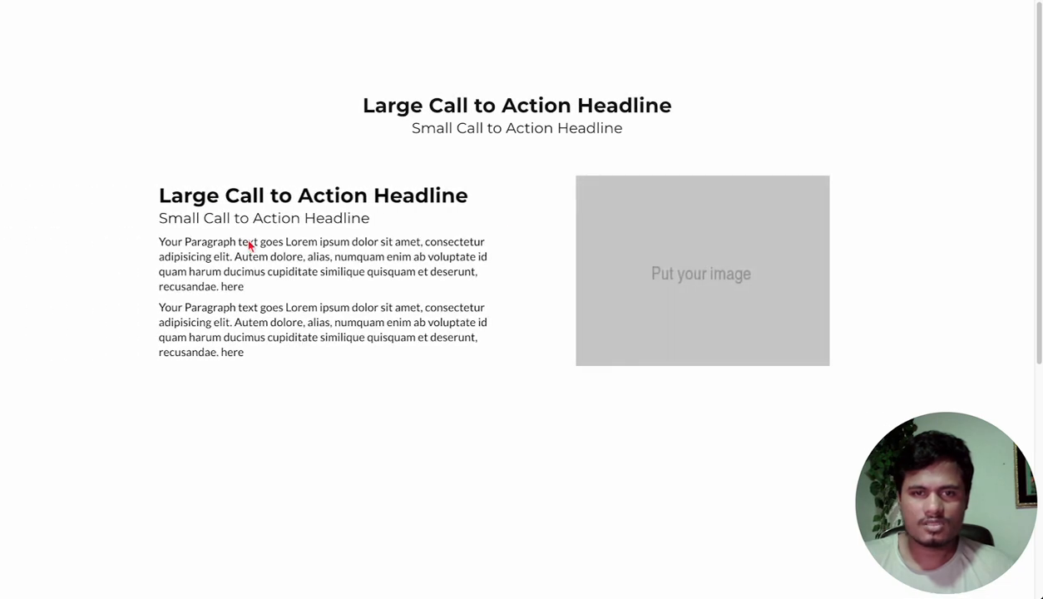
{"action": "scroll", "coordinate": [539, 252], "scroll_direction": "down", "scroll_amount": 1}
{"action": "scroll", "coordinate": [540, 251], "scroll_direction": "down", "scroll_amount": 4}
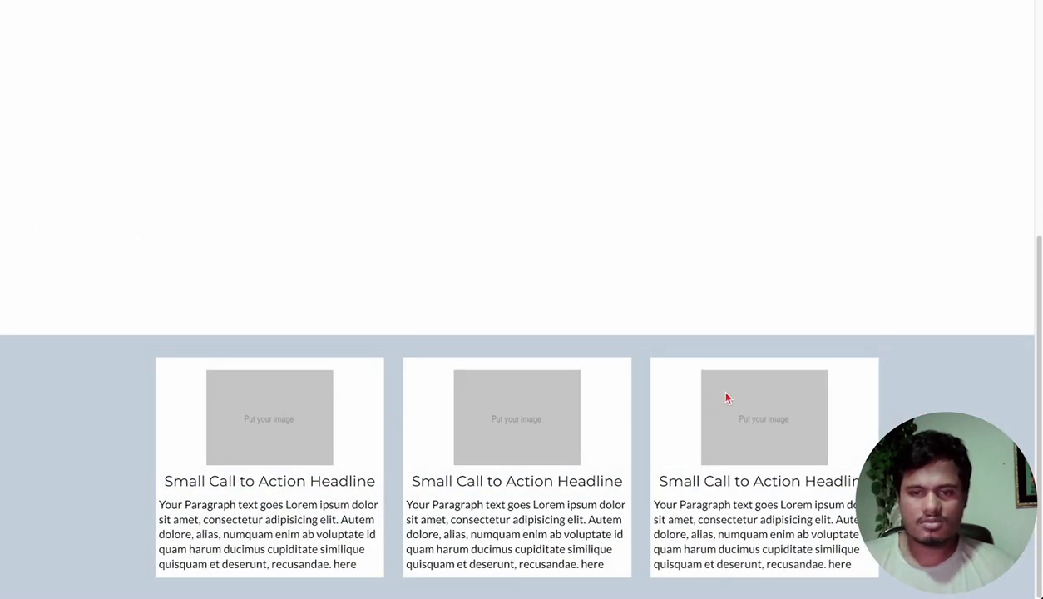
{"action": "scroll", "coordinate": [474, 232], "scroll_direction": "up", "scroll_amount": 5}
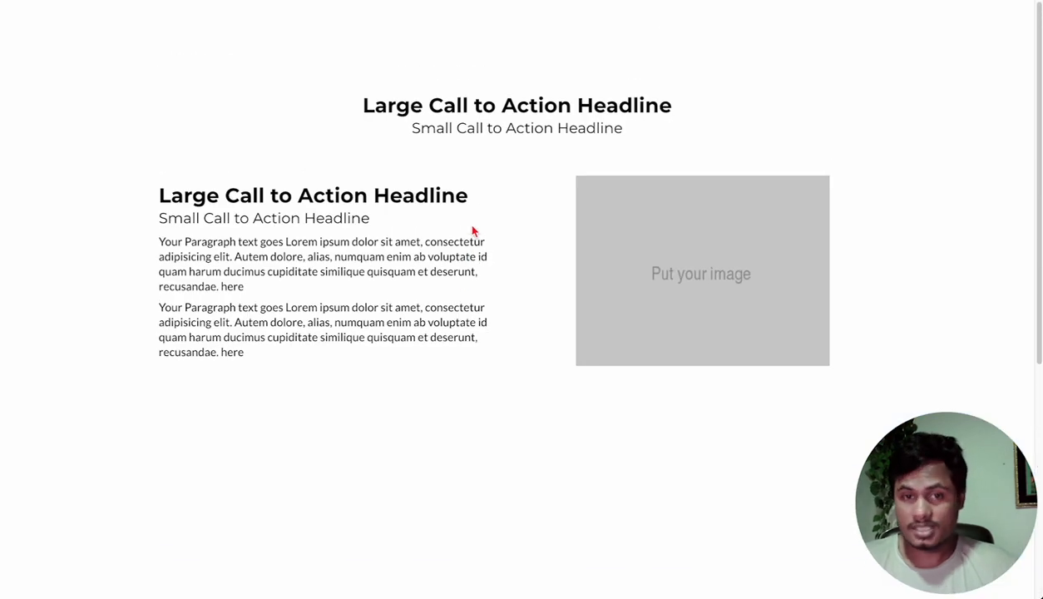
Switch to the Animate.css site and browse its list of animation names, from the attention seekers to the fading entrances and exits.
{"action": "left_click", "coordinate": [5, 107]}
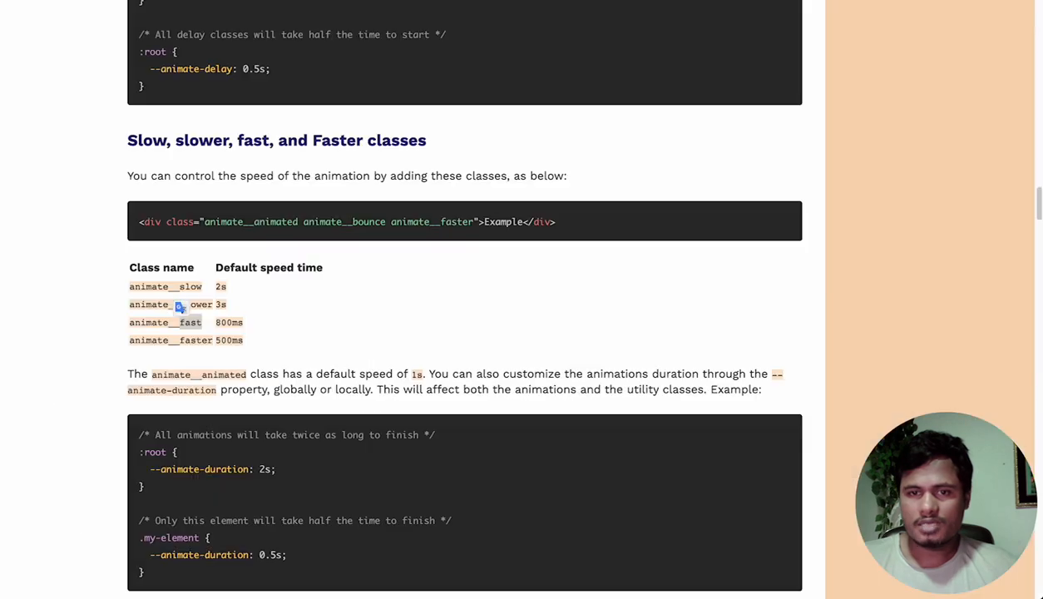
{"action": "scroll", "coordinate": [780, 194], "scroll_direction": "up", "scroll_amount": 20}
{"action": "left_click_drag", "start_coordinate": [928, 483], "coordinate": [107, 463]}
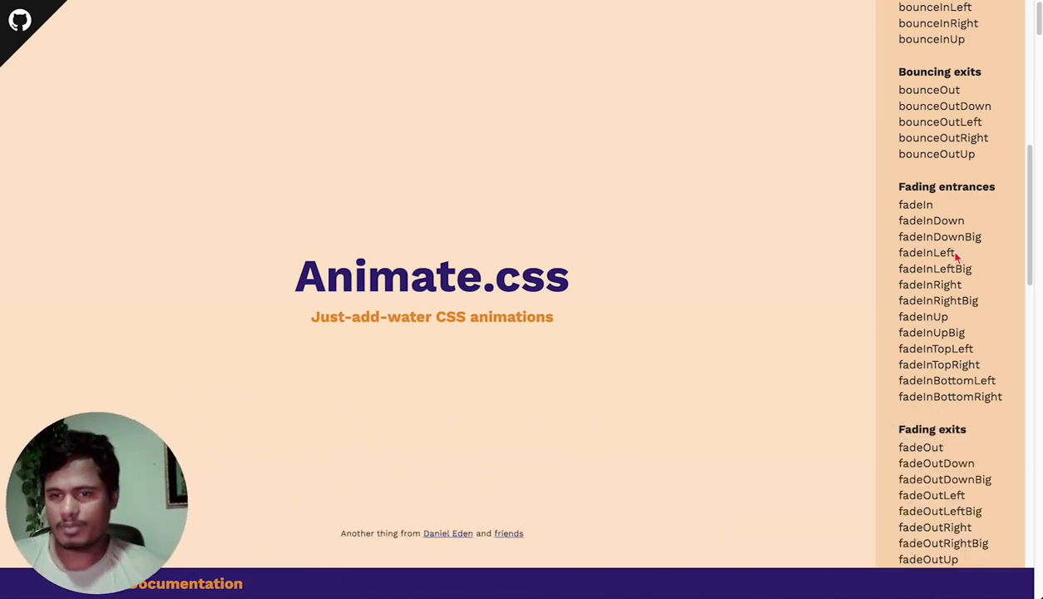
{"action": "scroll", "coordinate": [957, 258], "scroll_direction": "down", "scroll_amount": 10}
{"action": "scroll", "coordinate": [950, 262], "scroll_direction": "up", "scroll_amount": 13}
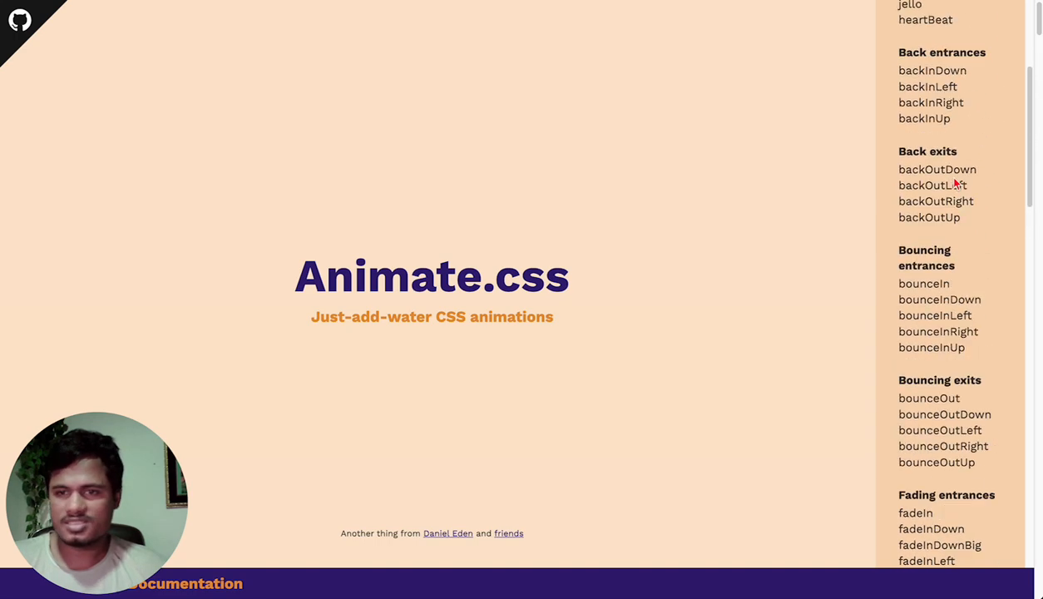
{"action": "scroll", "coordinate": [956, 183], "scroll_direction": "up", "scroll_amount": 3}
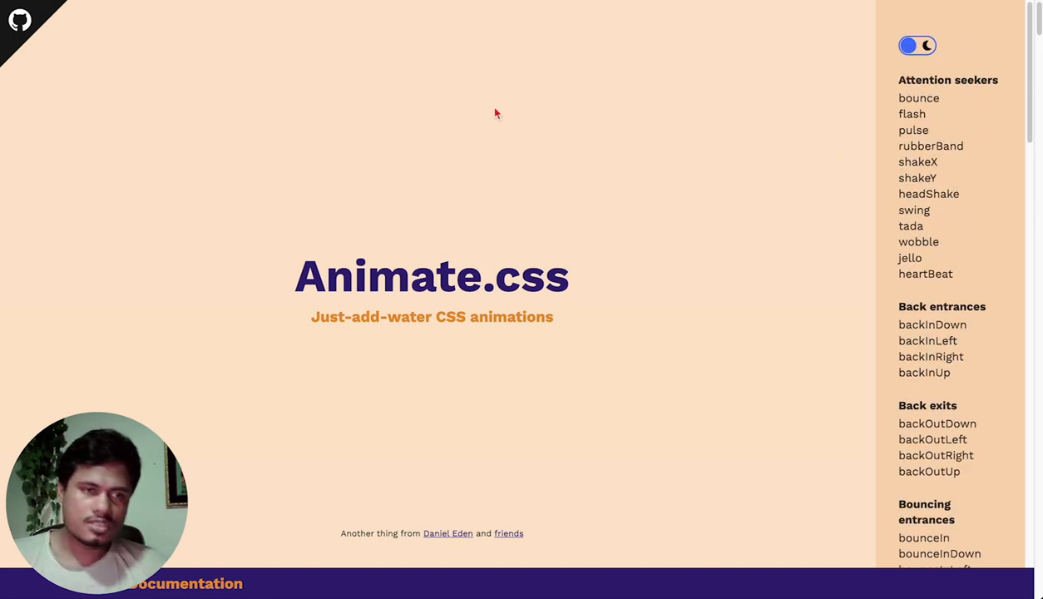